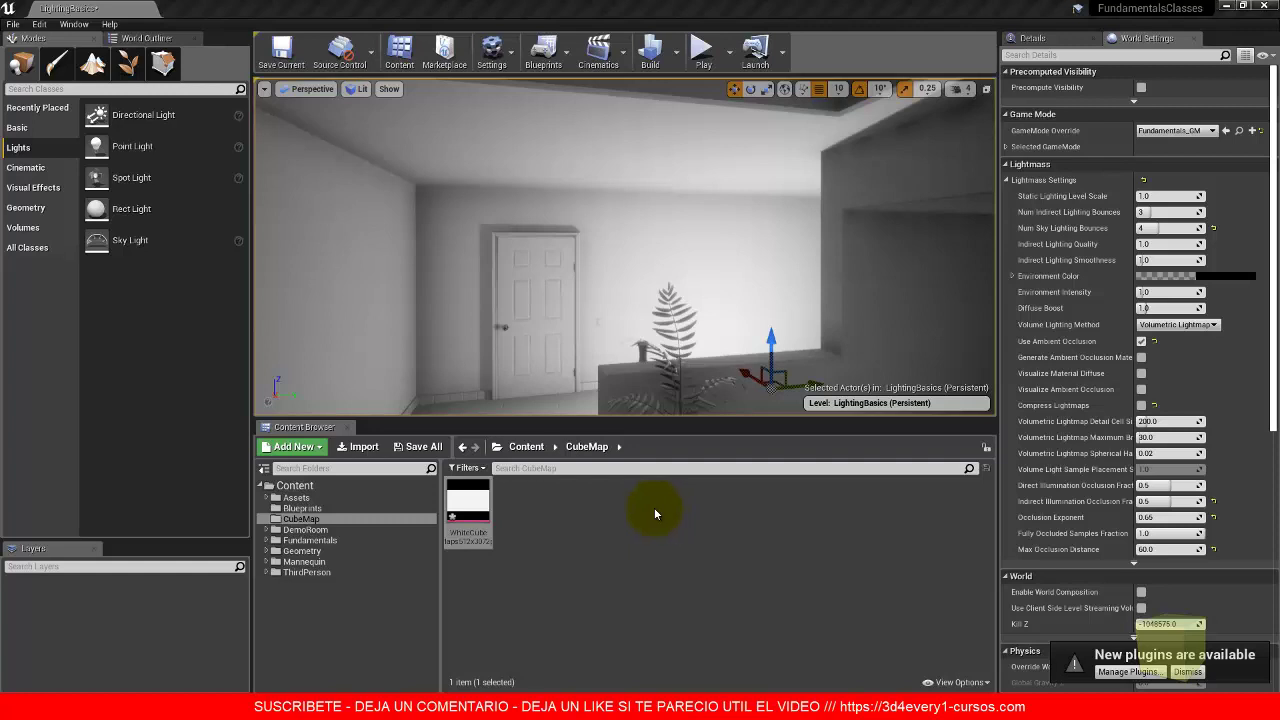
# Step: Search the placeable actors for "lightmass" and place a Lightmass Importance Volume inside the room
pyautogui.click(78, 88)
pyautogui.write('lightmass')
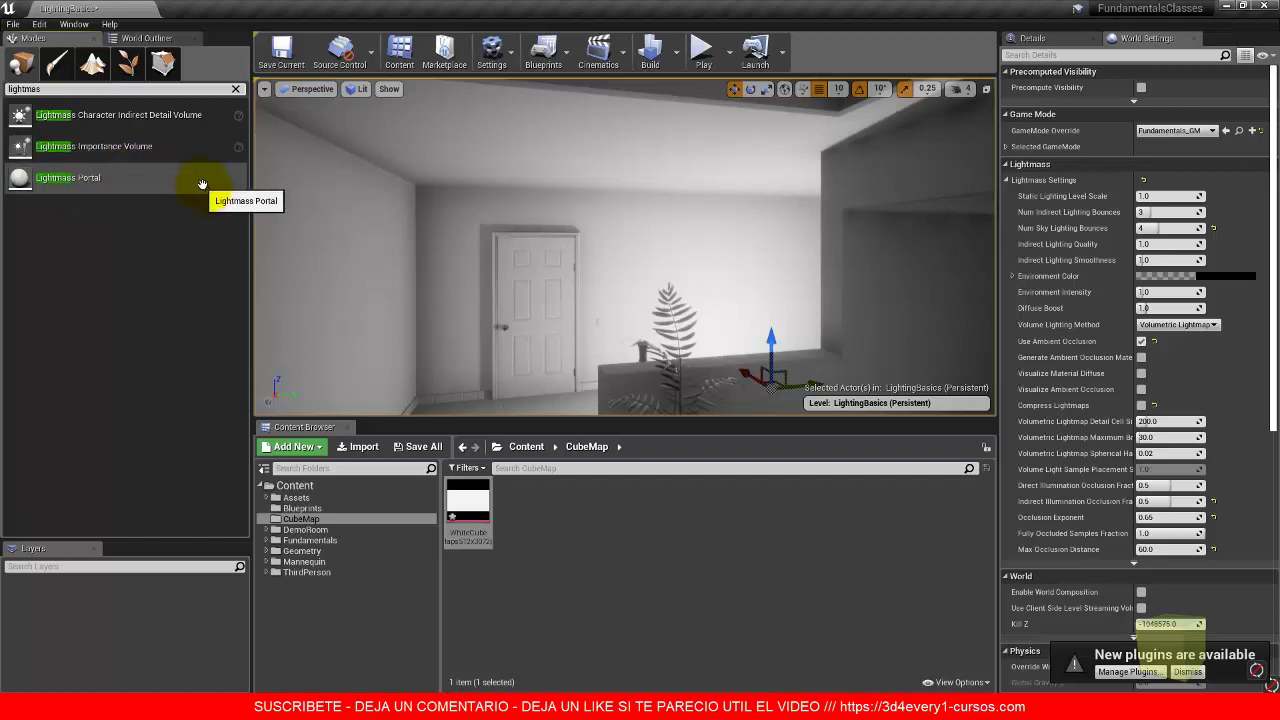
pyautogui.moveTo(107, 157); pyautogui.dragTo(650, 308)
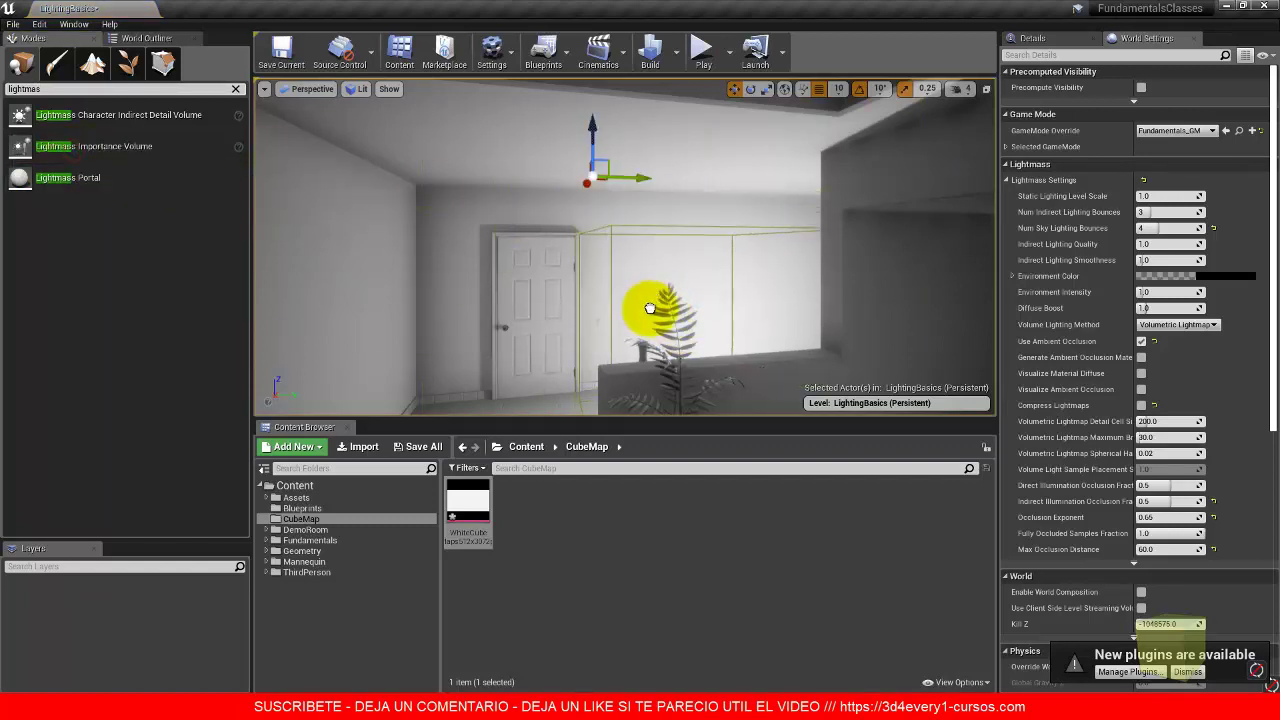
# Step: In the Top view, move the Lightmass Importance Volume along X and Y to the junction between the terrace and the interior
pyautogui.click(311, 91)
pyautogui.click(309, 135)
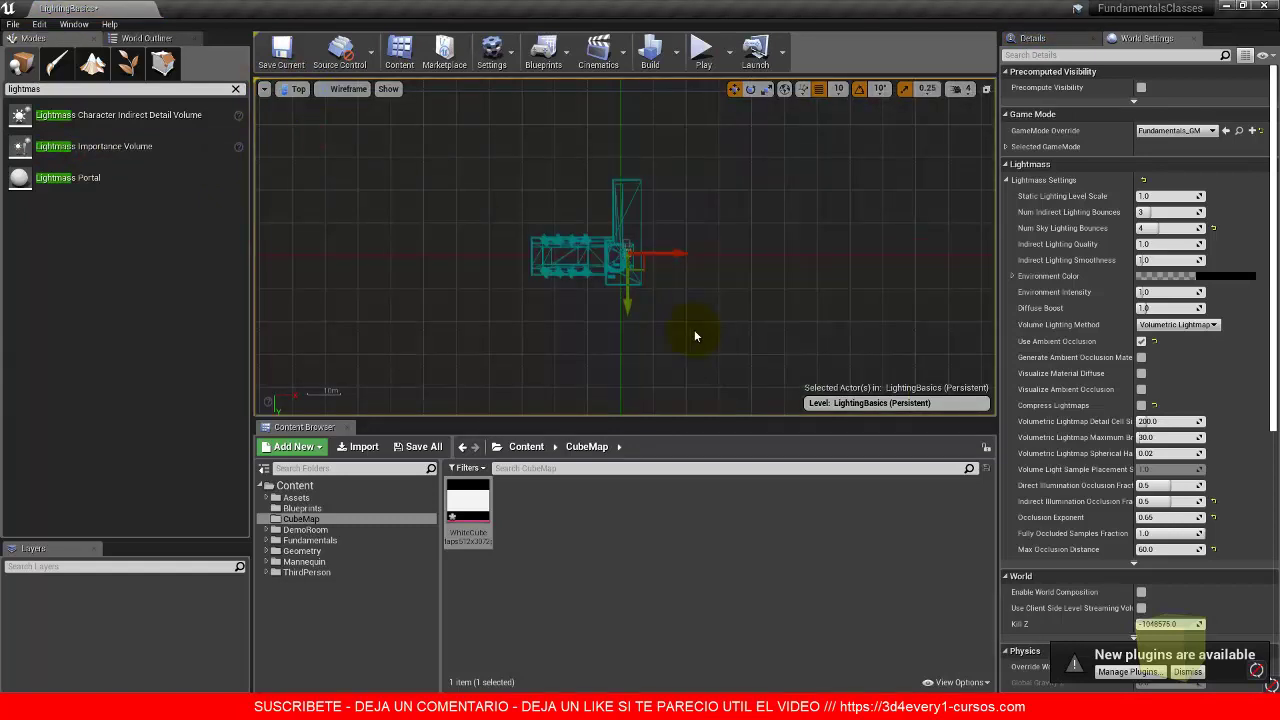
pyautogui.scroll(5, 632, 262)
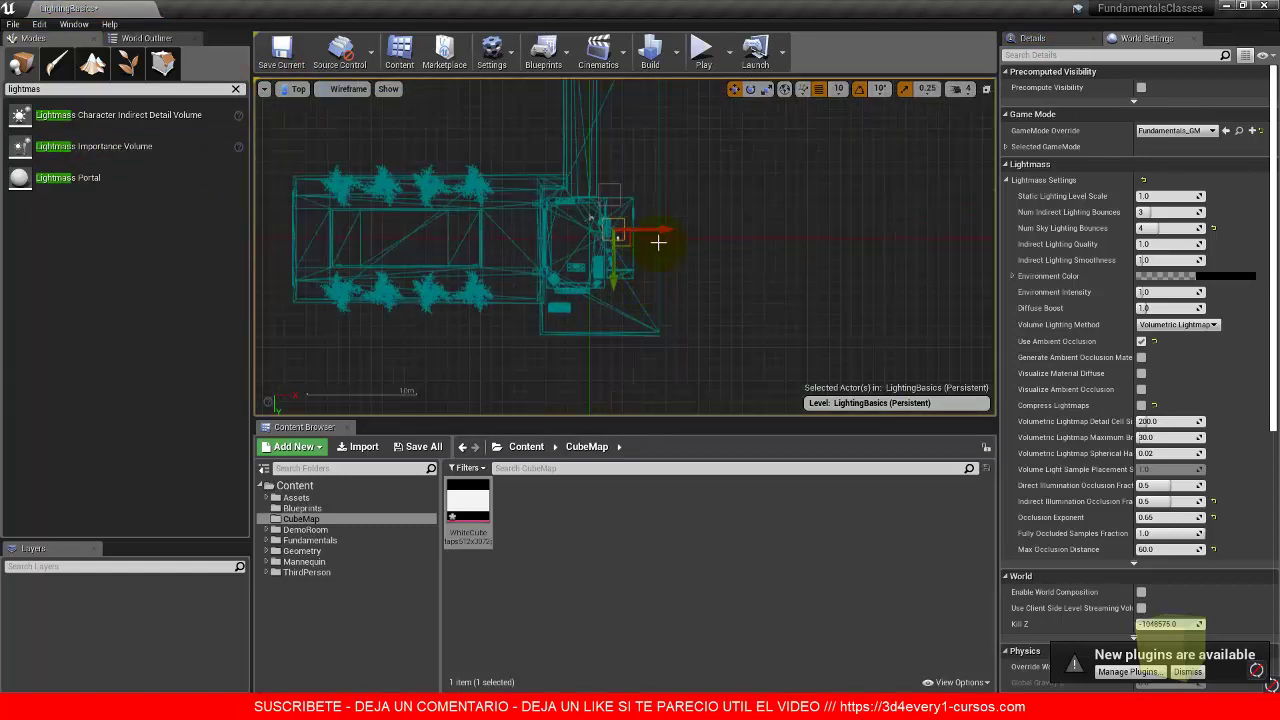
pyautogui.moveTo(657, 231); pyautogui.dragTo(530, 231)
pyautogui.scroll(-2, 530, 320)
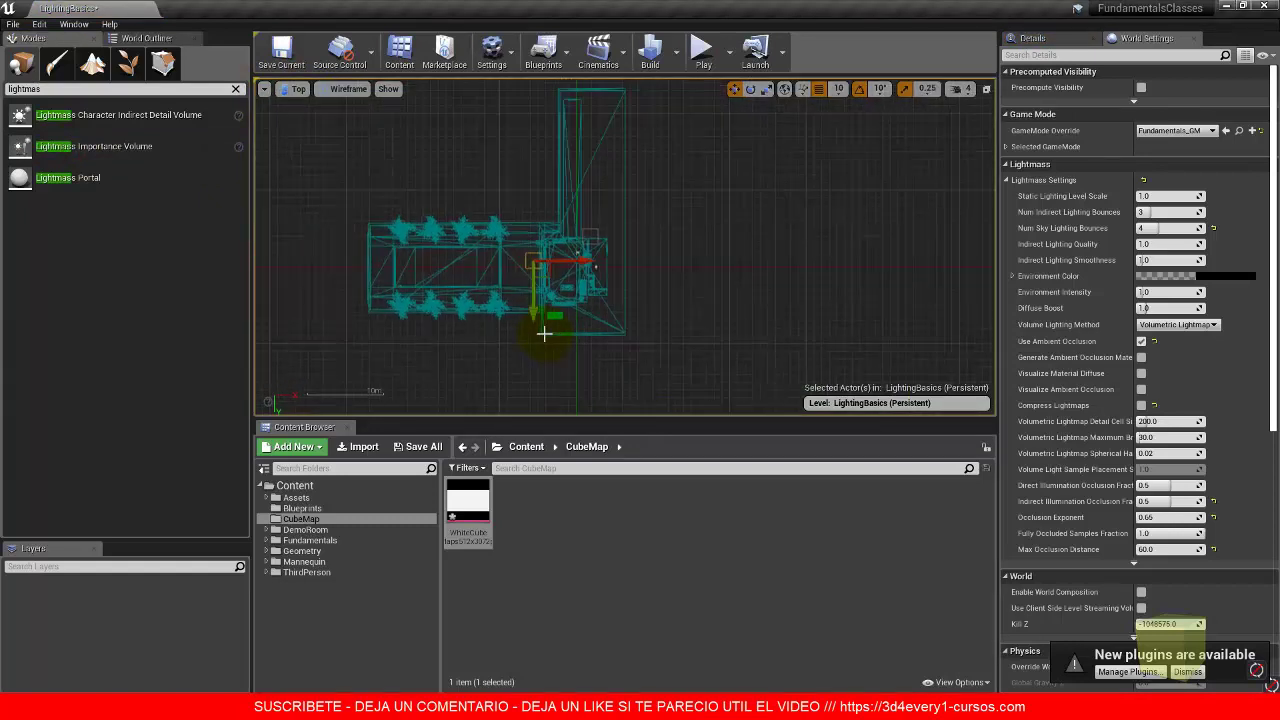
pyautogui.moveTo(530, 308); pyautogui.dragTo(531, 324)
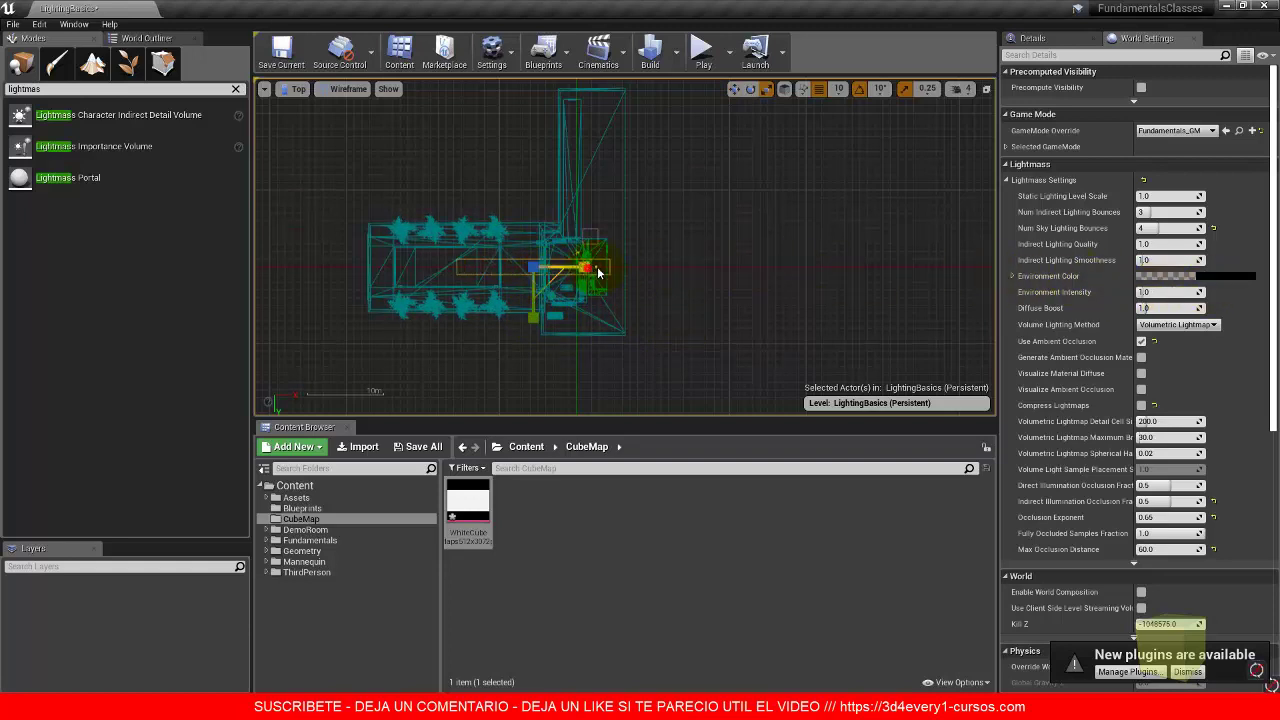
# Step: Scale the importance volume up along X and Y, and shift it along X to span the terrace and the adjoining rooms
pyautogui.moveTo(598, 272); pyautogui.dragTo(1089, 286)
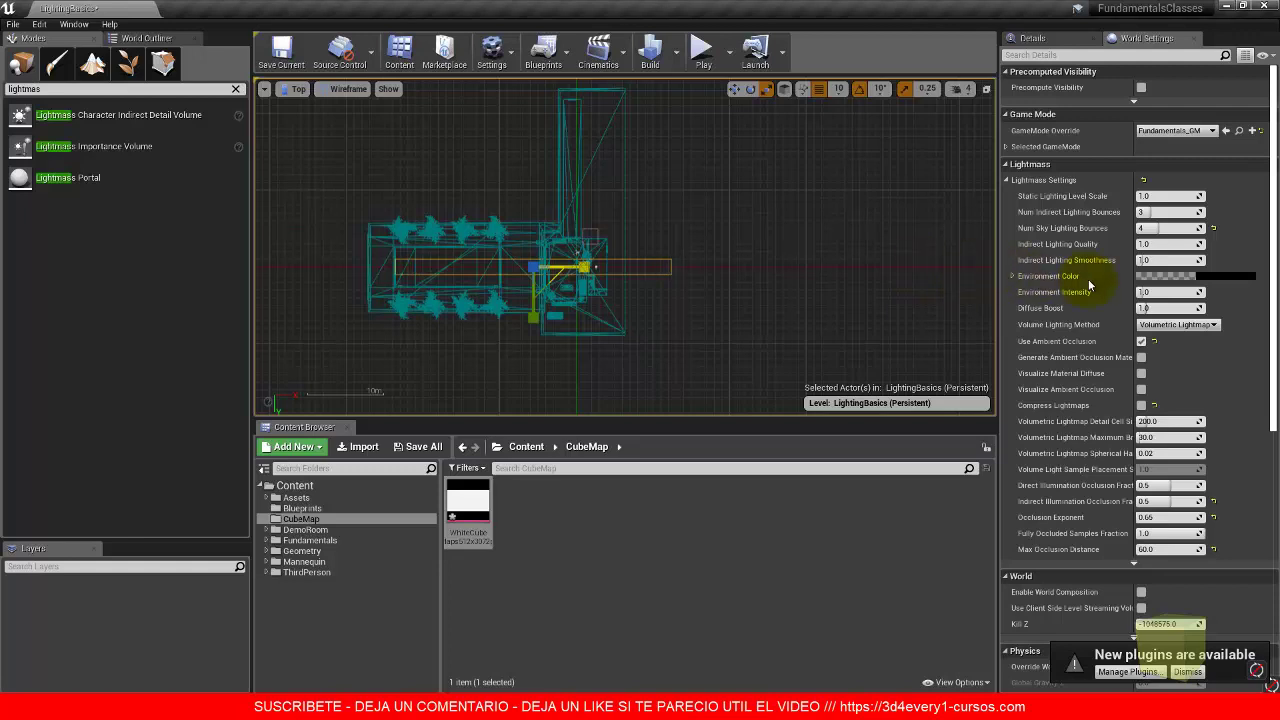
pyautogui.moveTo(534, 320)
pyautogui.mouseDown()
pyautogui.moveTo(536, 300)
pyautogui.moveTo(534, 330)
pyautogui.moveTo(549, 305)
pyautogui.mouseUp()
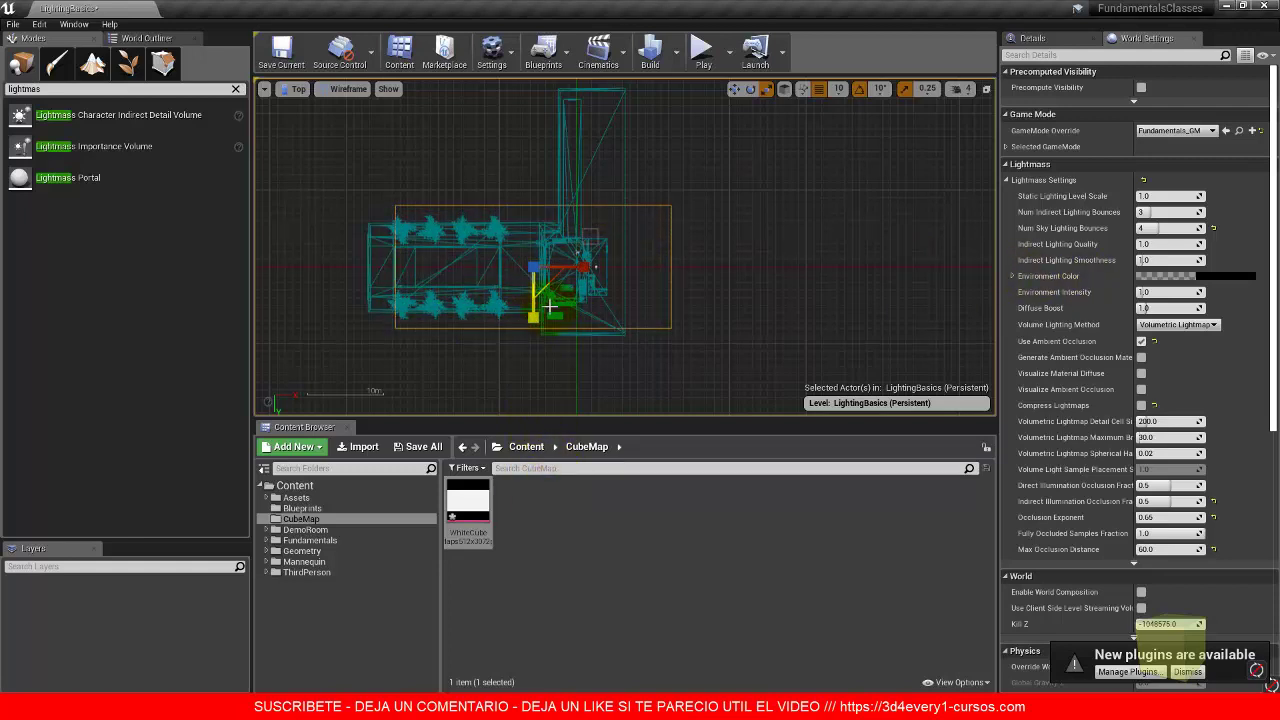
pyautogui.press('w')
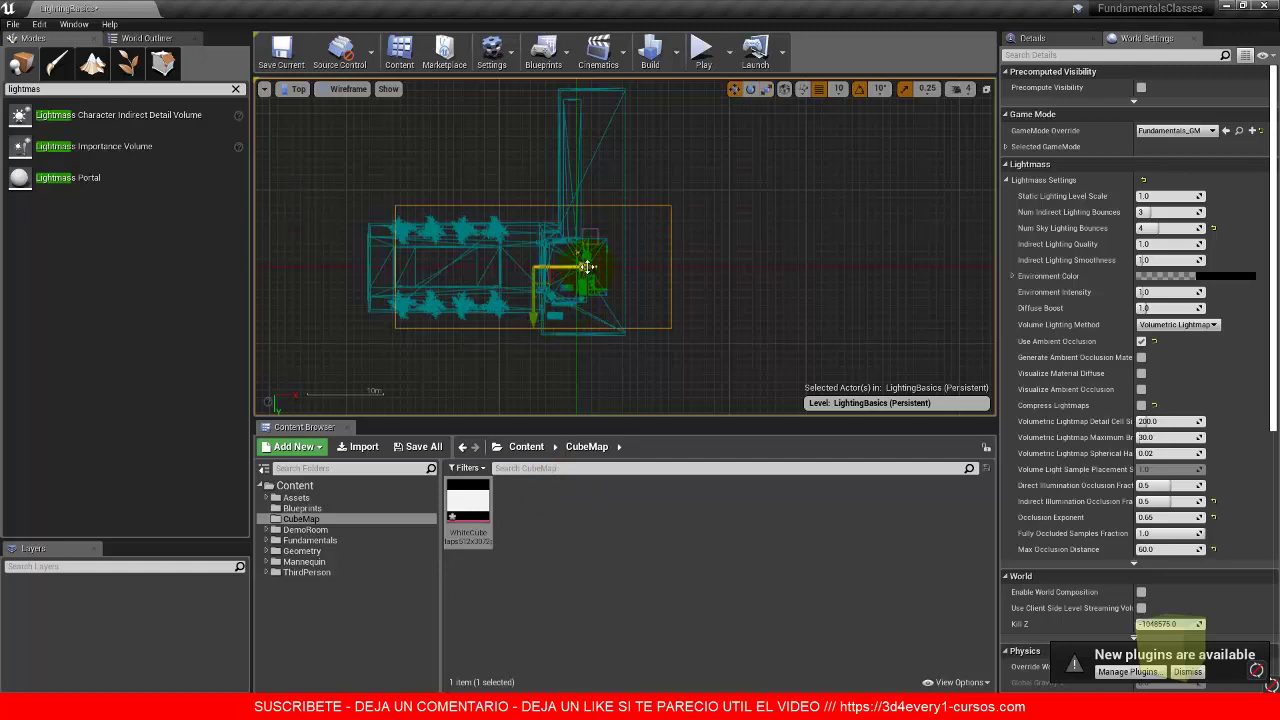
pyautogui.moveTo(582, 269); pyautogui.dragTo(555, 269)
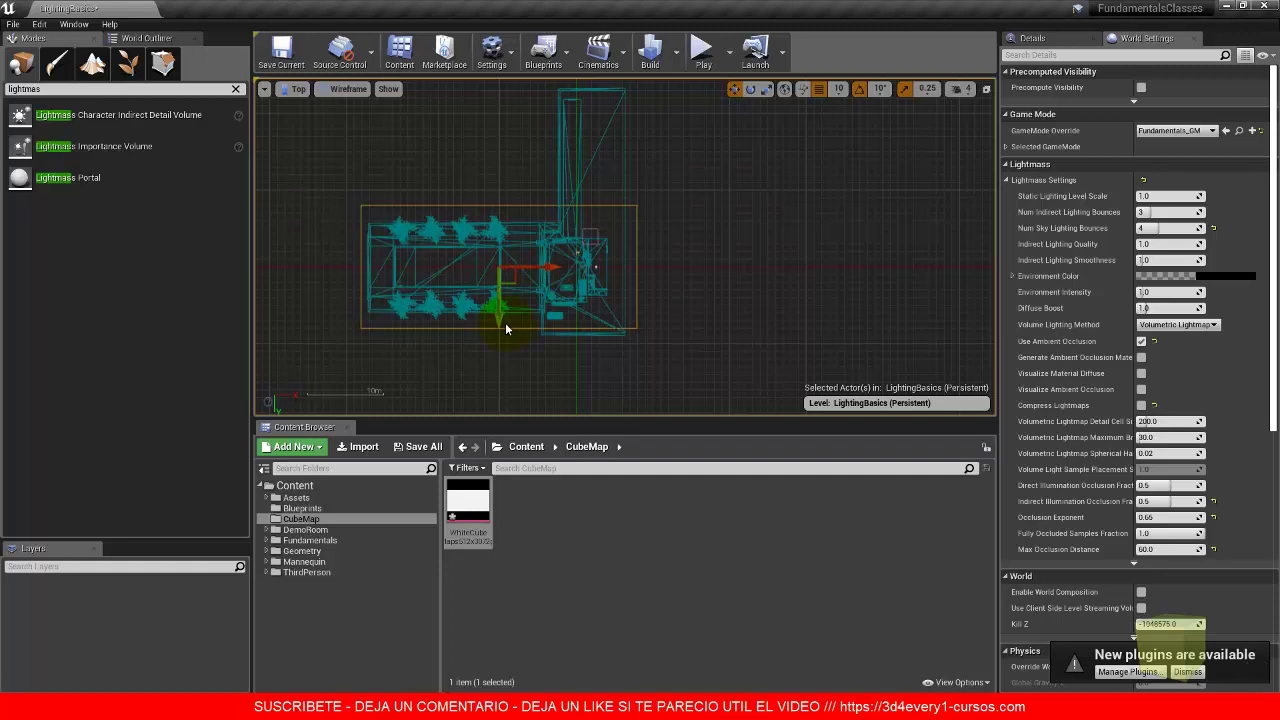
# Step: Enlarge the importance volume slightly along Y and fine-tune its X and Y position to enclose the terrace and main room footprint
pyautogui.press('r')
pyautogui.moveTo(498, 318); pyautogui.dragTo(498, 368)
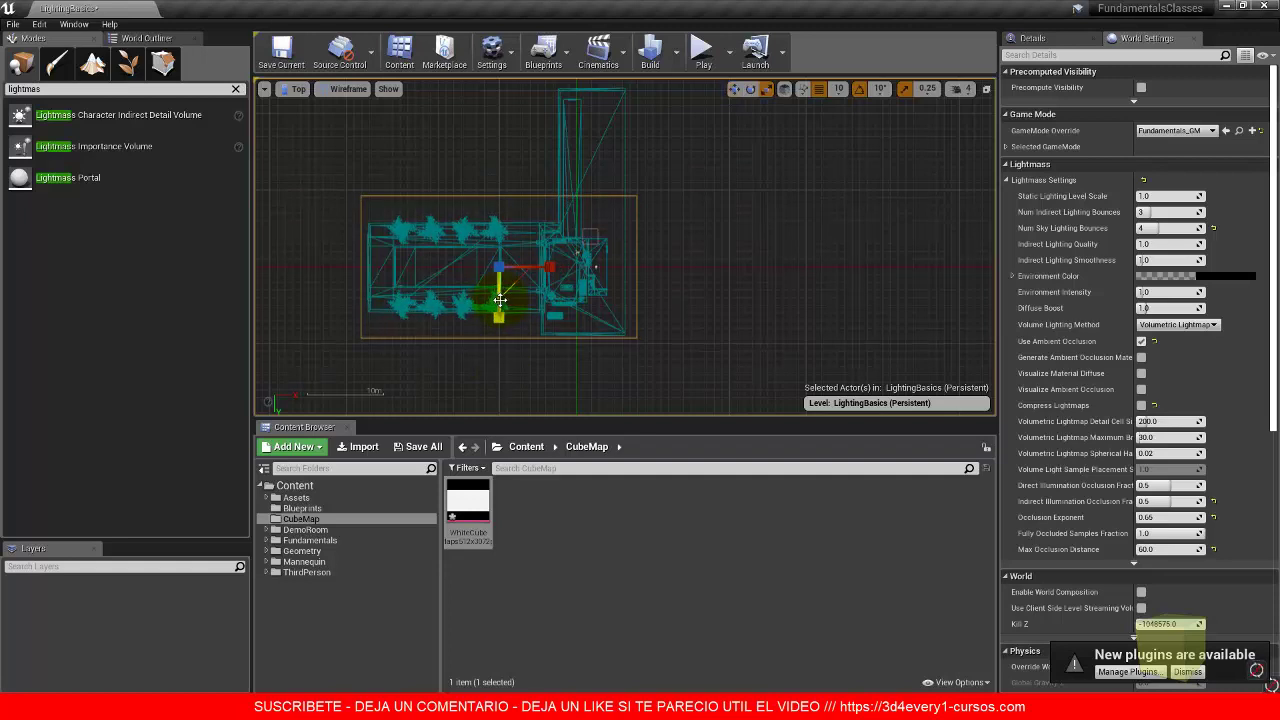
pyautogui.press('w')
pyautogui.moveTo(500, 300); pyautogui.dragTo(493, 330)
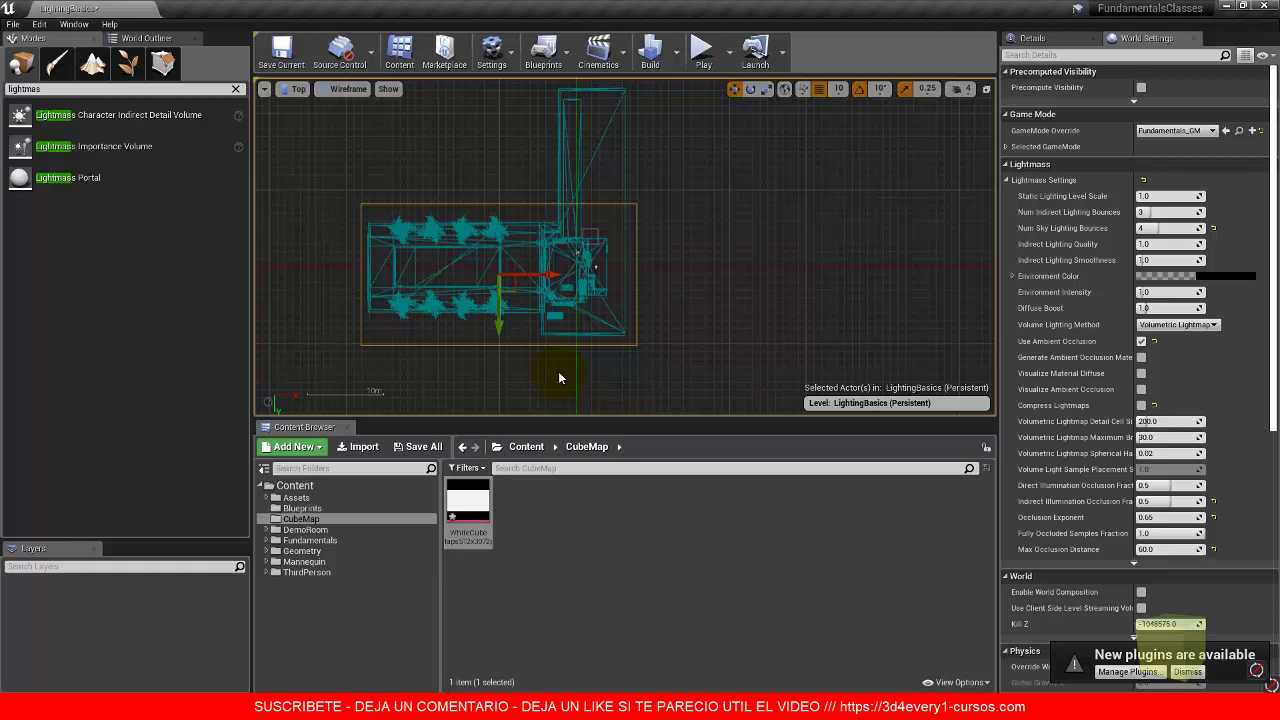
pyautogui.moveTo(553, 276); pyautogui.dragTo(551, 276)
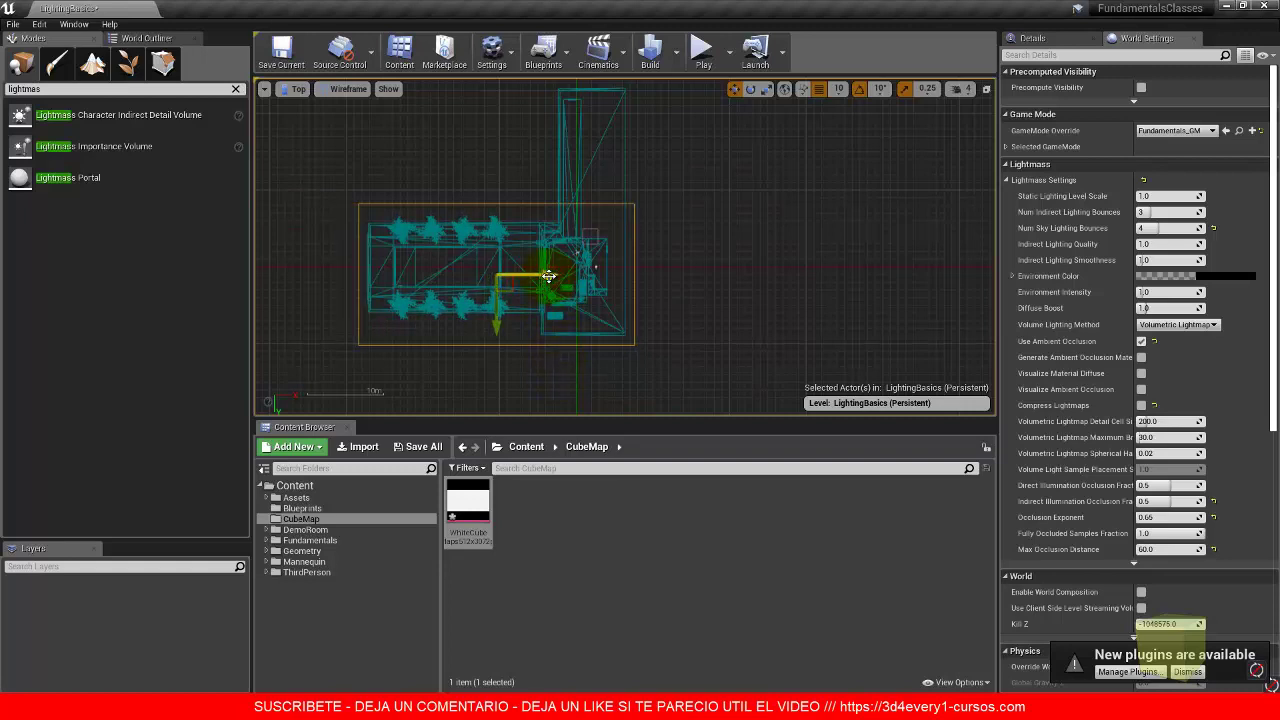
# Step: In the Front view, scale the importance volume up in height and lower it to enclose the building from floor to ceiling
pyautogui.click(297, 90)
pyautogui.click(321, 190)
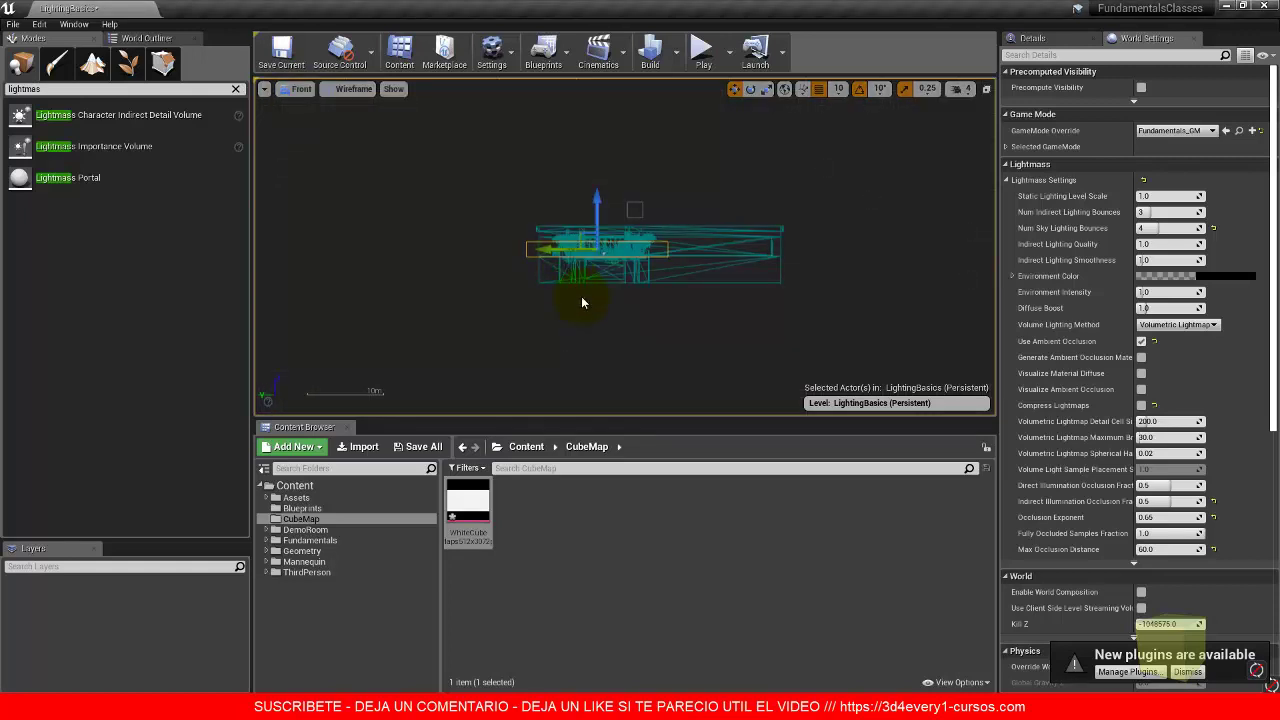
pyautogui.press('r')
pyautogui.moveTo(597, 198); pyautogui.dragTo(600, 49)
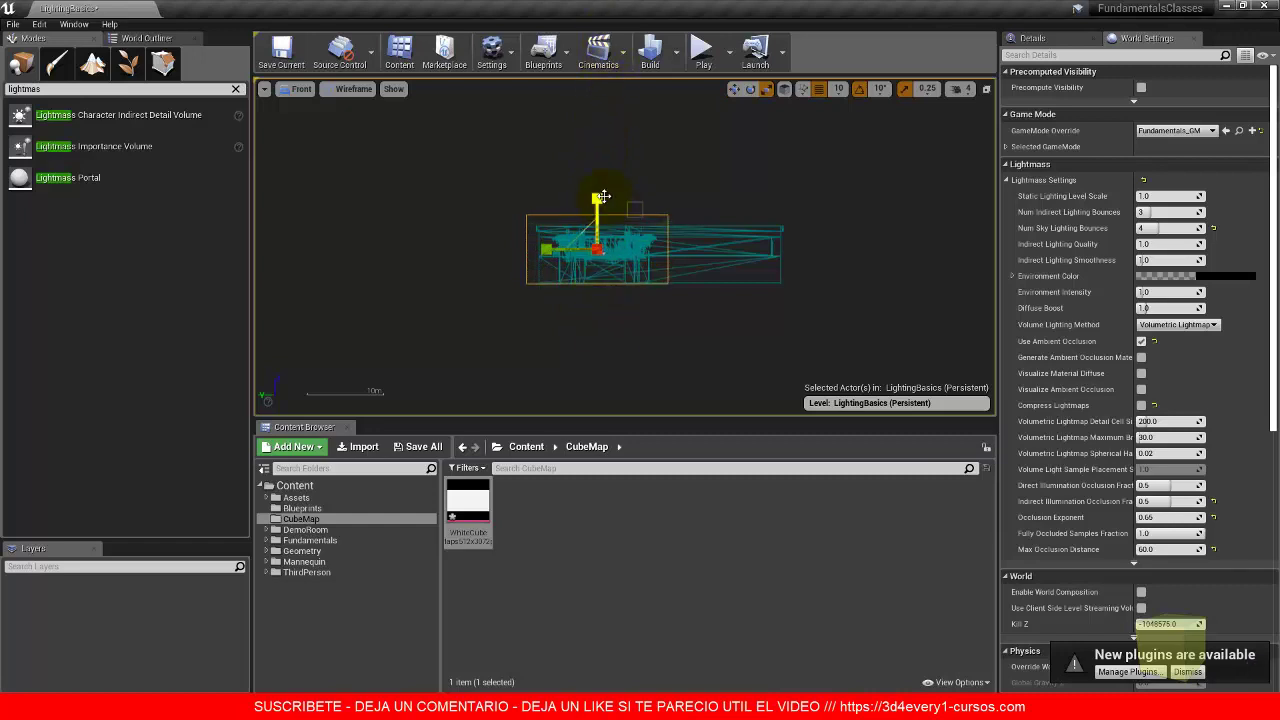
pyautogui.press('w')
pyautogui.moveTo(600, 199); pyautogui.dragTo(596, 202)
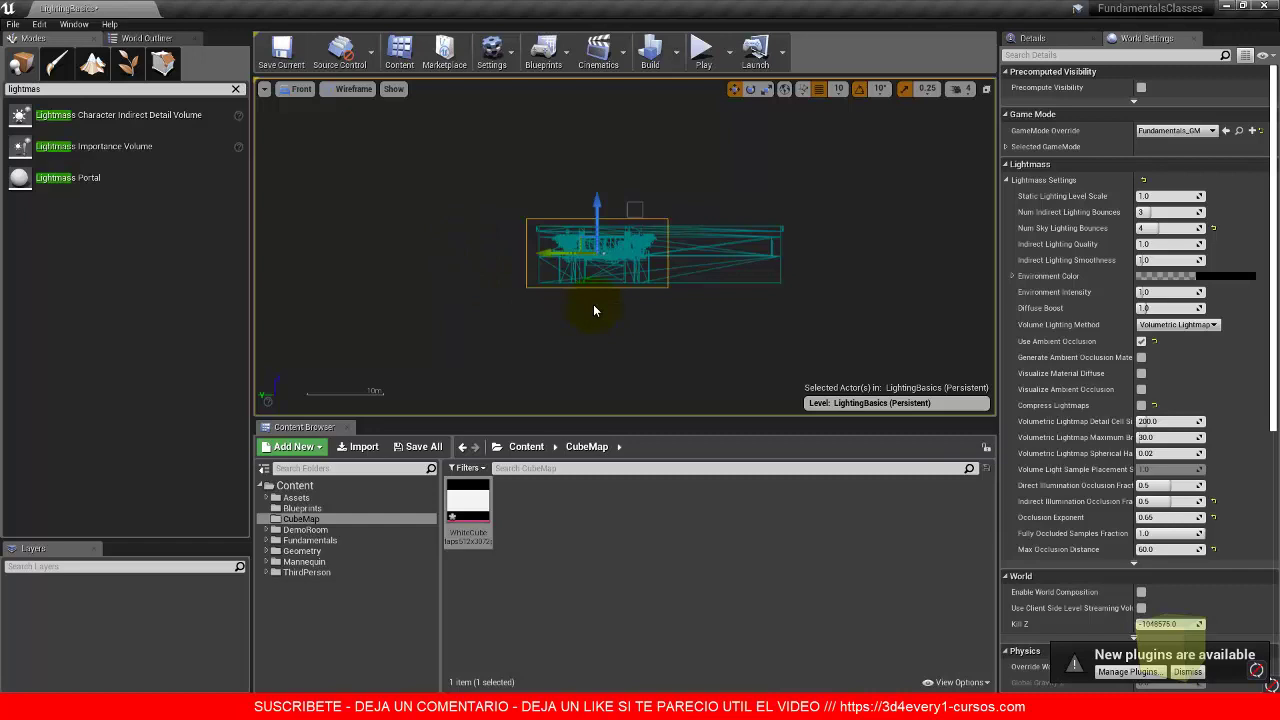
# Step: Return to the Perspective view, close the Swarm Agent window and examine the built lighting throughout the interior
pyautogui.click(296, 89)
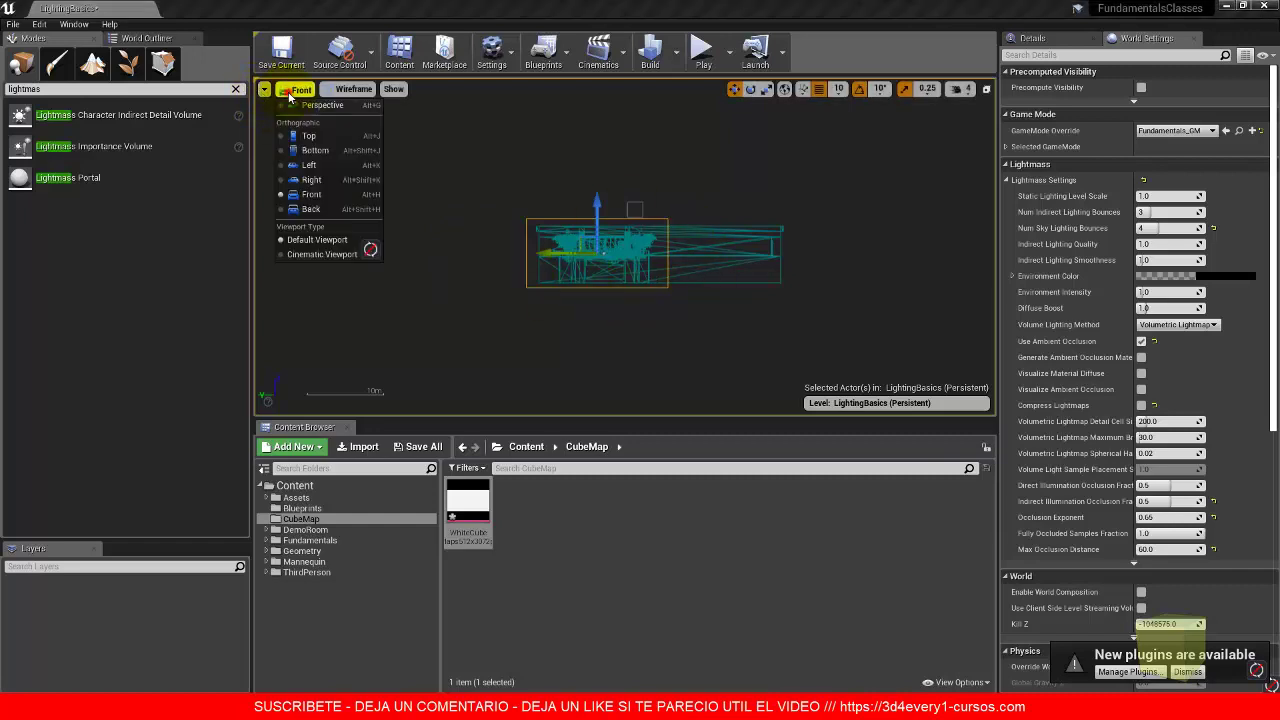
pyautogui.click(305, 107)
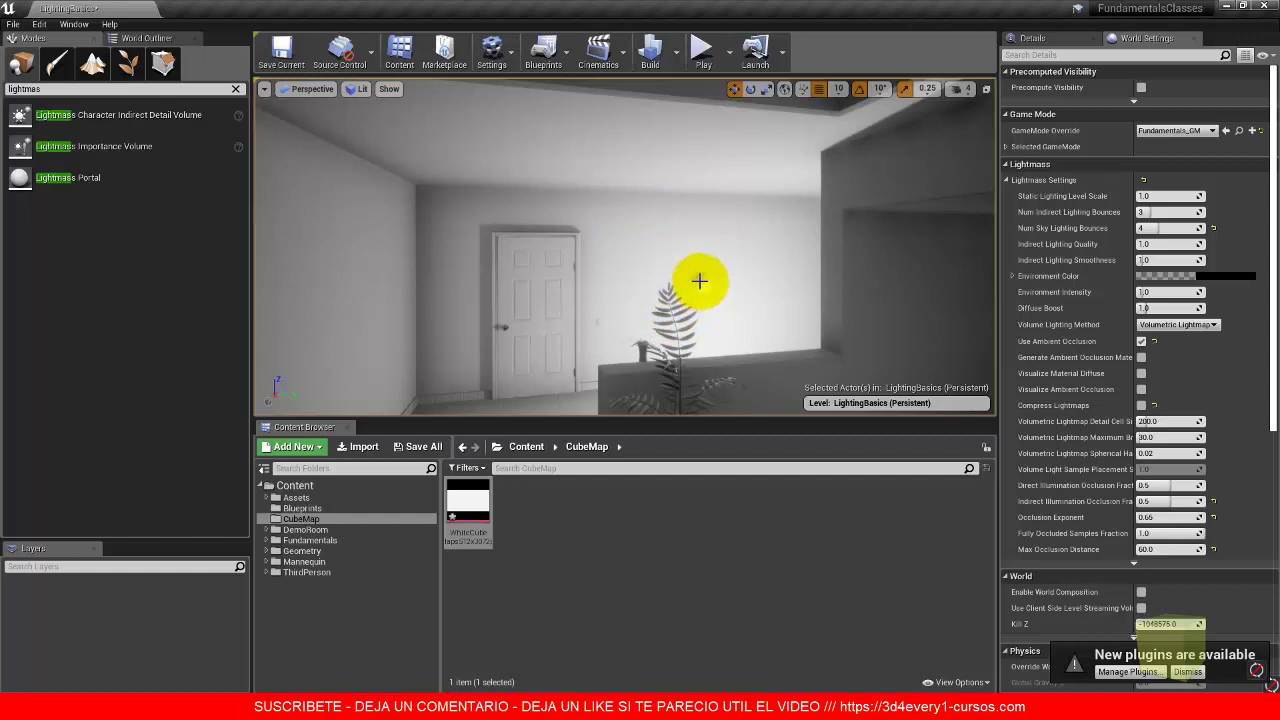
pyautogui.moveTo(697, 285); pyautogui.dragTo(669, 297, button='right')
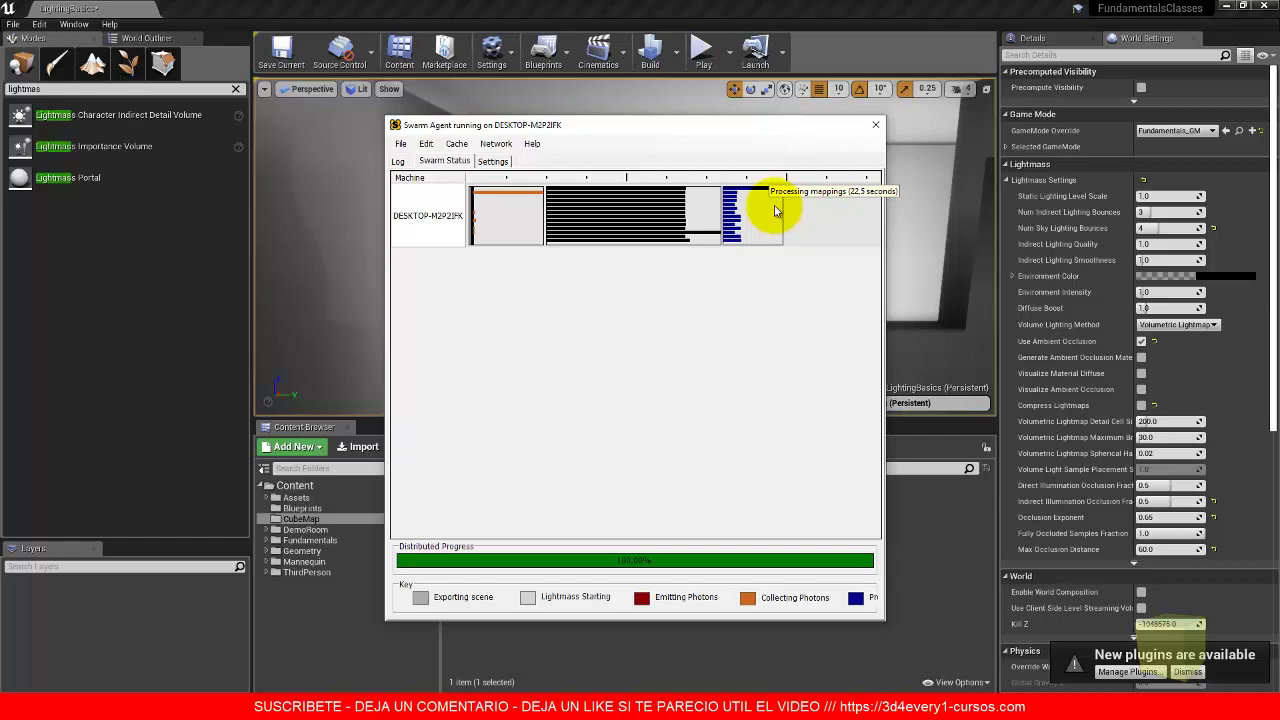
pyautogui.click(877, 125)
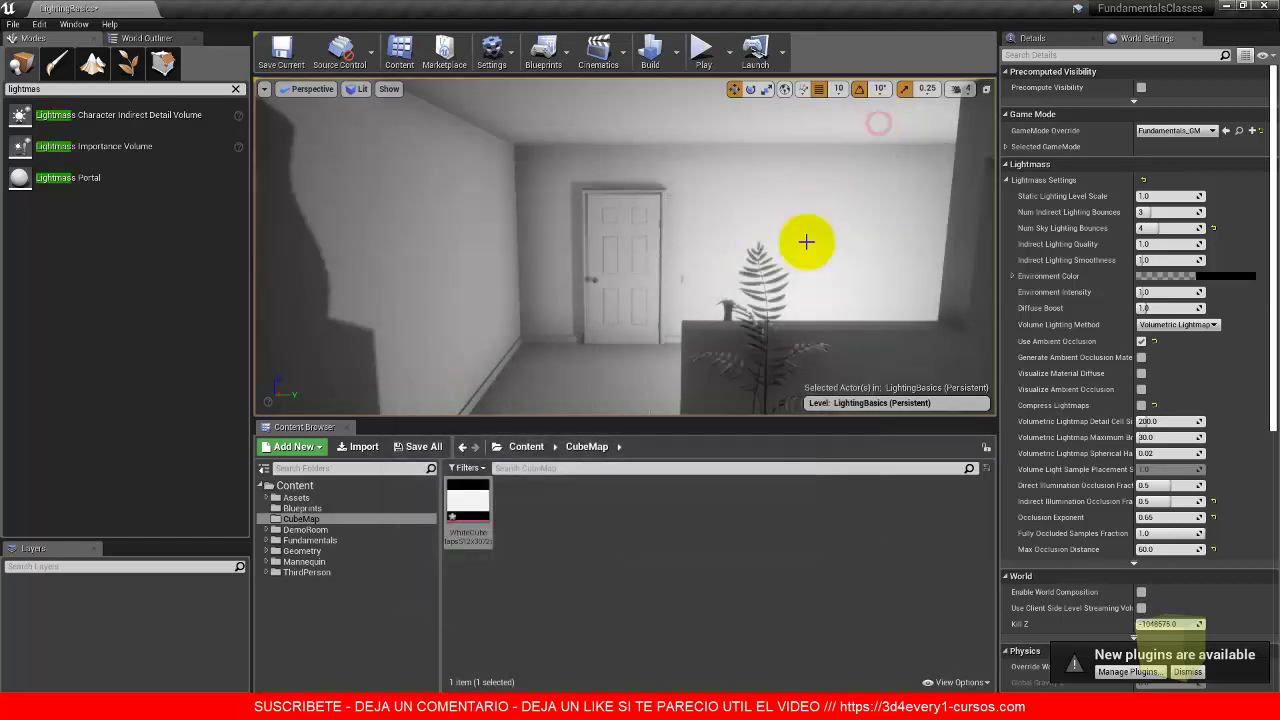
pyautogui.moveTo(551, 291); pyautogui.dragTo(726, 300, button='right')
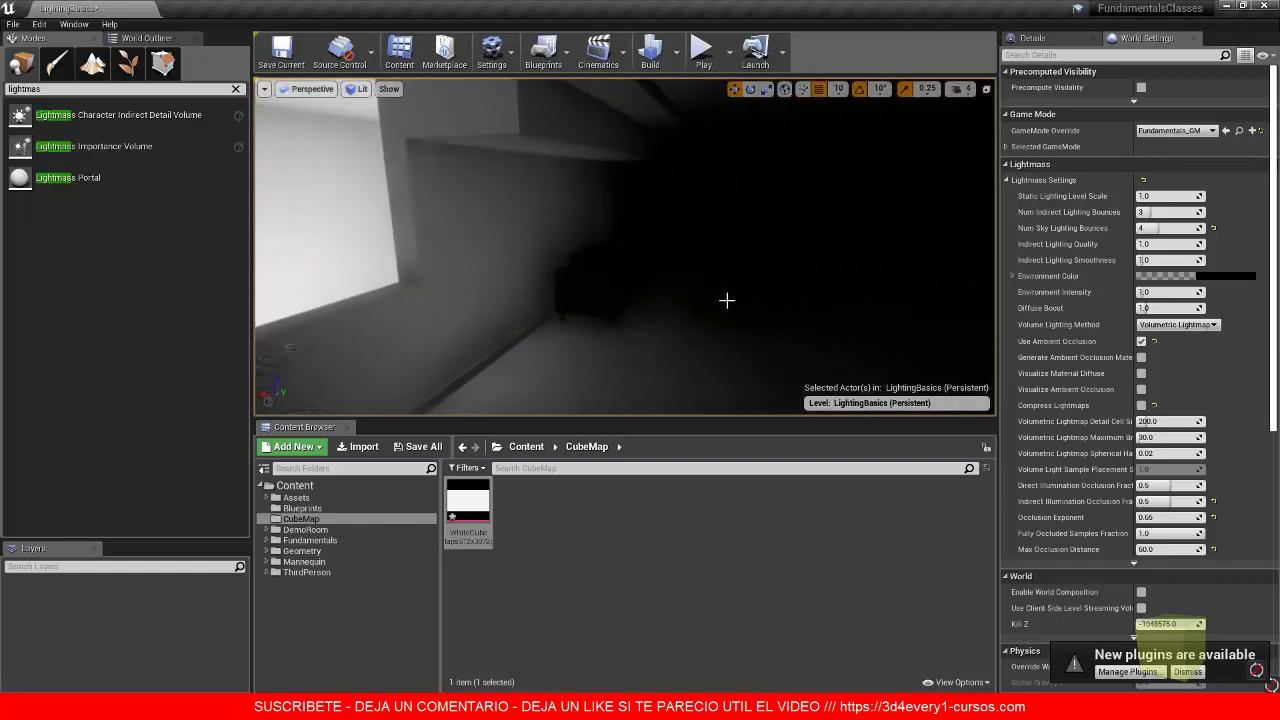
pyautogui.moveTo(497, 294); pyautogui.dragTo(673, 318, button='right')
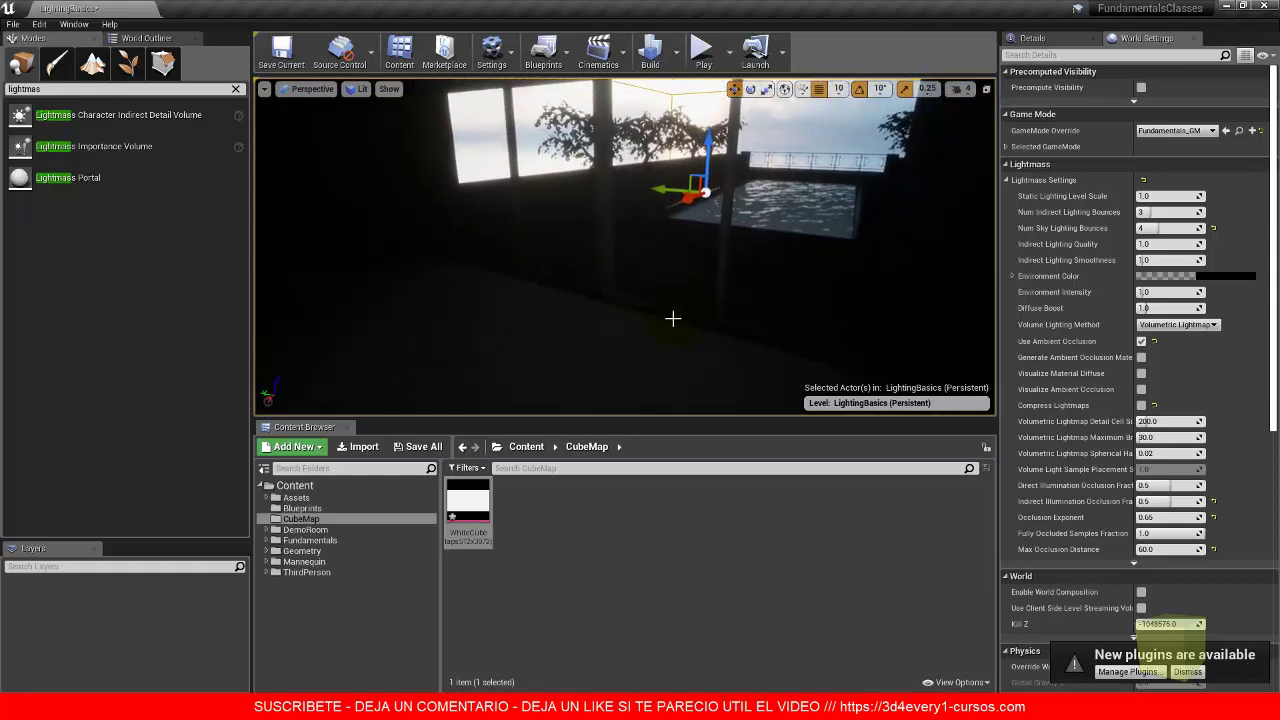
# Step: Set the Lightmass Environment Color to white
pyautogui.click(1235, 278)
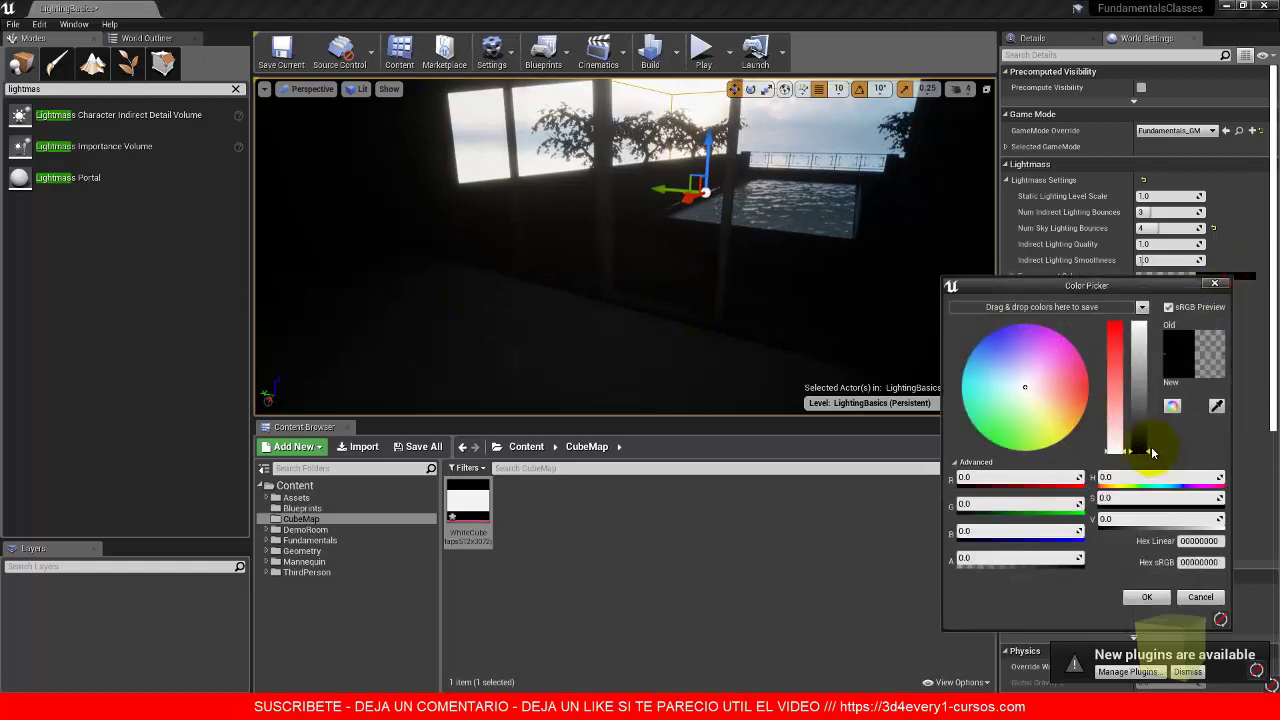
pyautogui.moveTo(1148, 446); pyautogui.dragTo(1149, 326)
pyautogui.click(1155, 601)
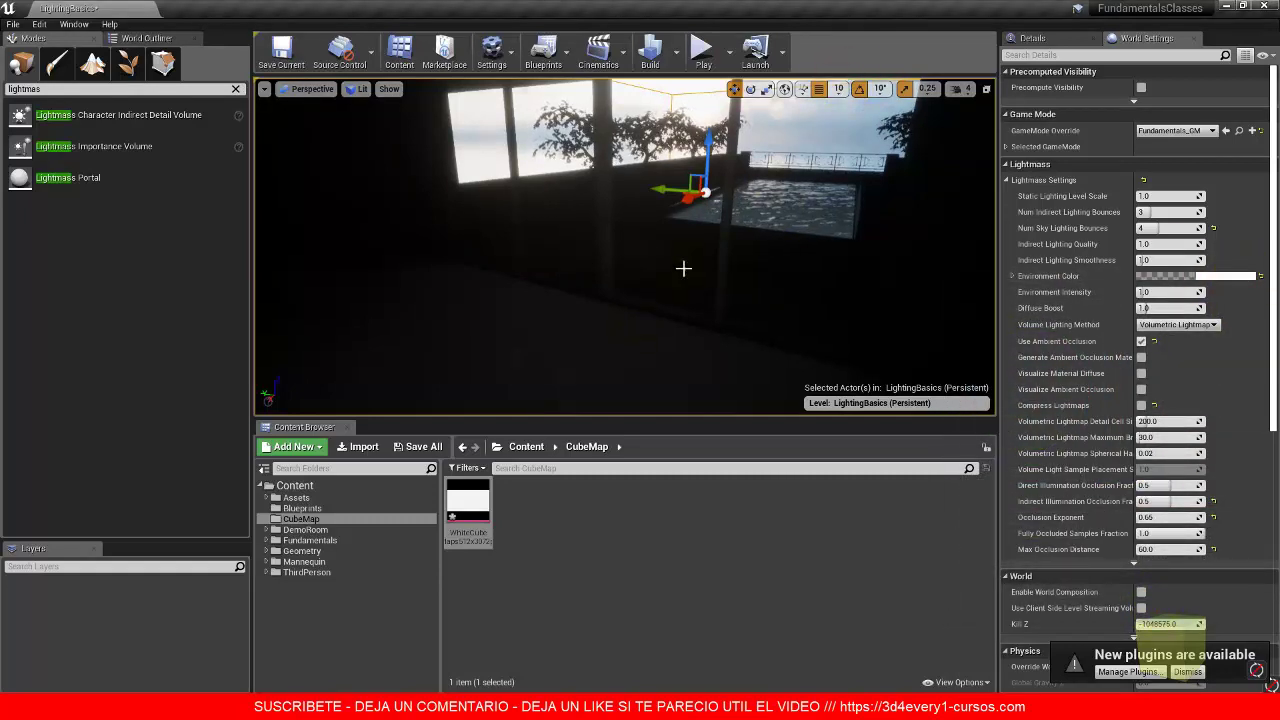
pyautogui.click(816, 119)
pyautogui.click(609, 319)
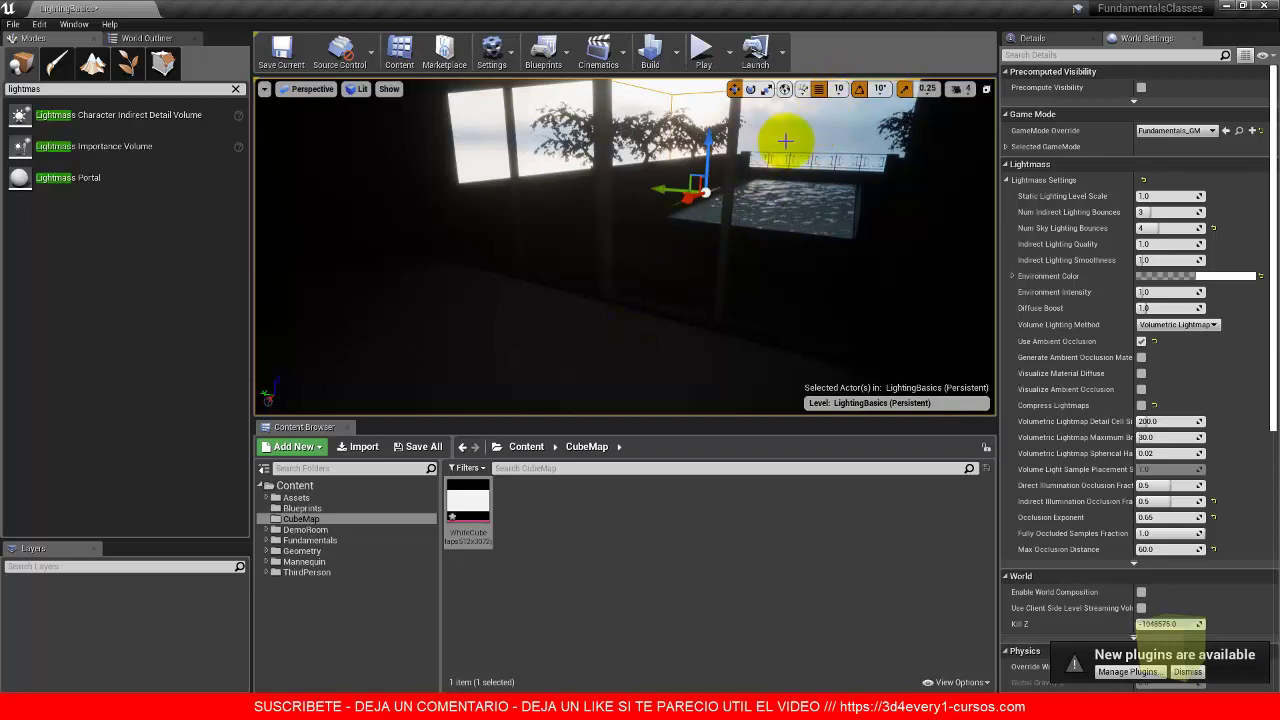
pyautogui.click(766, 131)
pyautogui.click(1141, 342)
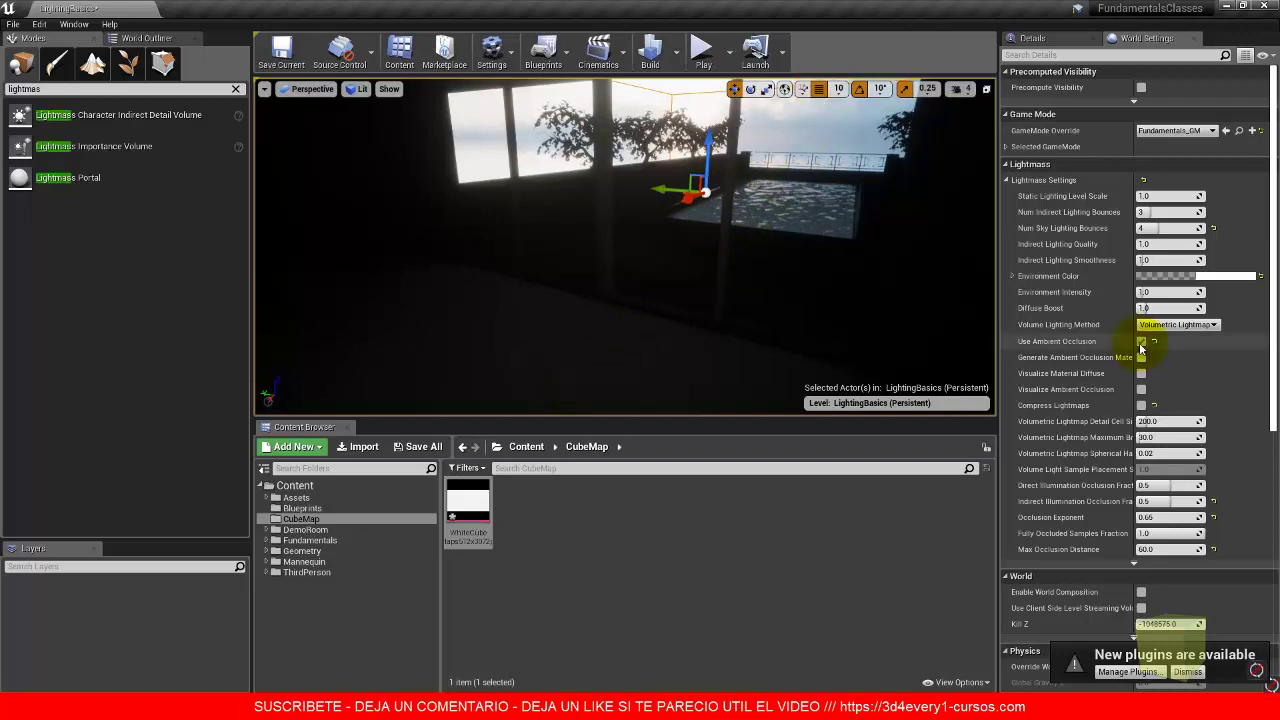
# Step: Set the Lightmass Environment Color to a bright pale blue, with hue about 200 and saturation about 0.32
pyautogui.click(1150, 277)
pyautogui.click(1013, 368)
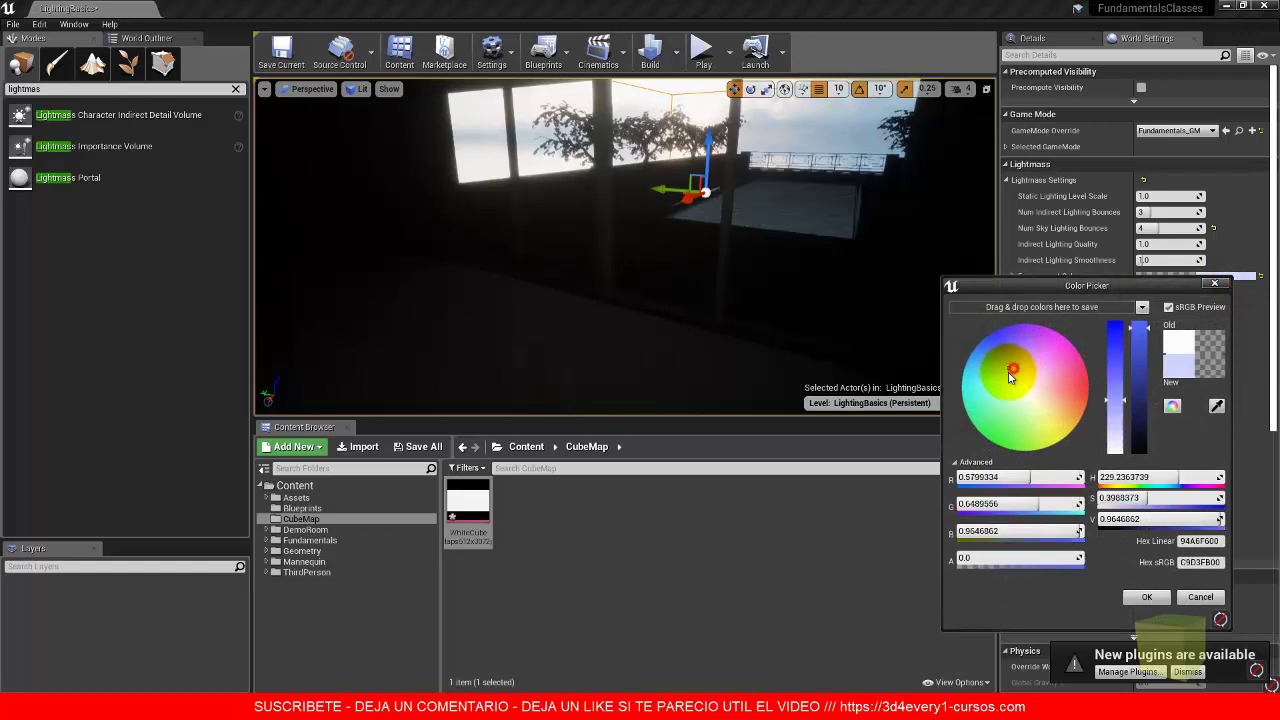
pyautogui.moveTo(1010, 376); pyautogui.dragTo(1007, 385)
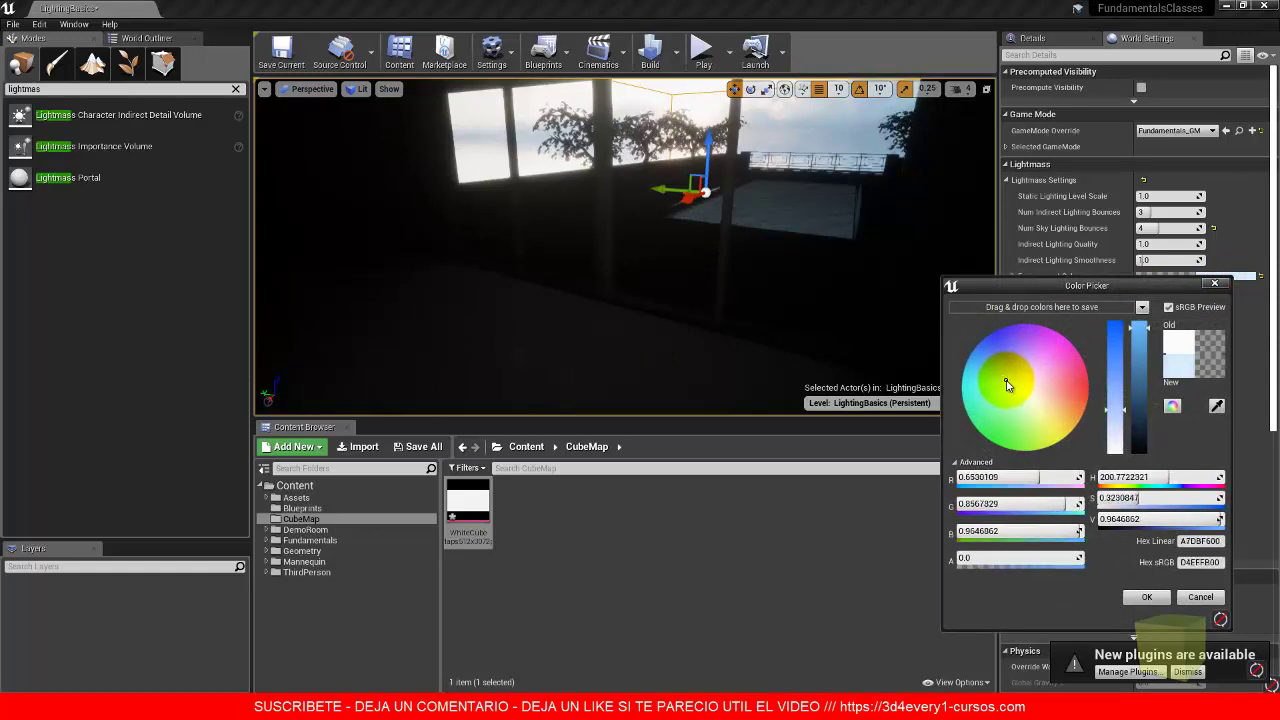
pyautogui.moveTo(1140, 330); pyautogui.dragTo(1146, 323)
pyautogui.click(1146, 596)
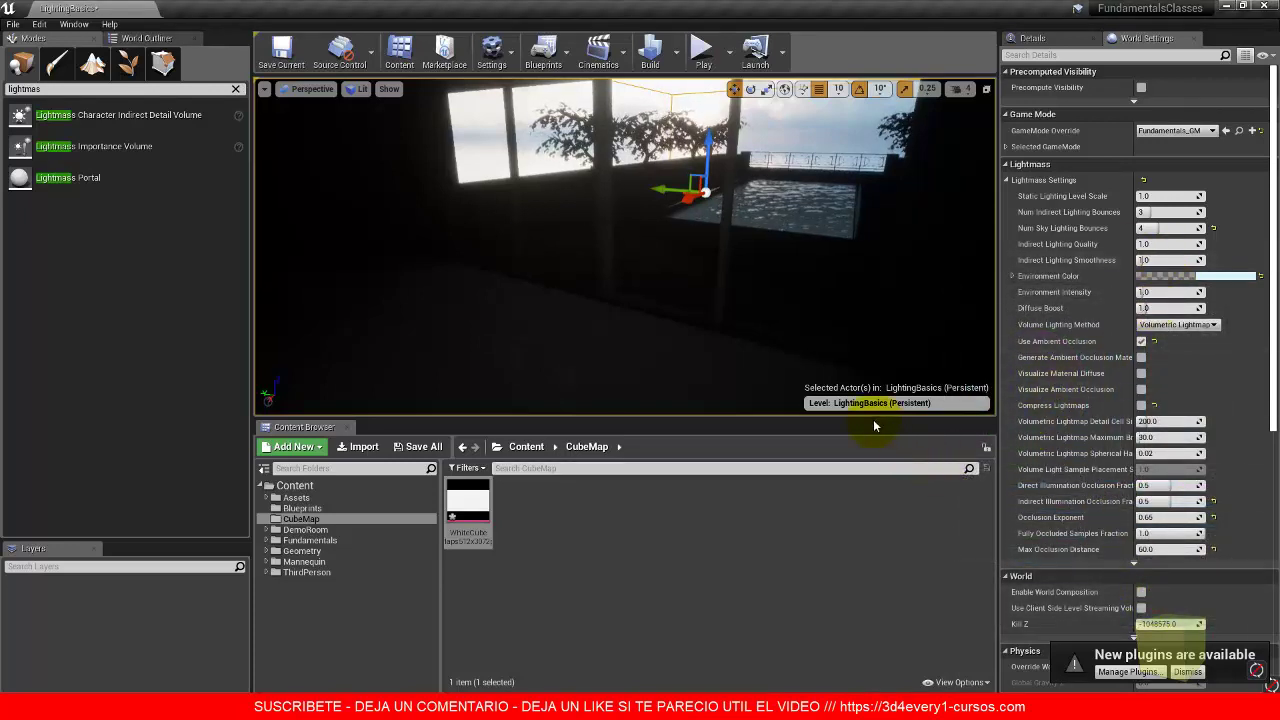
# Step: Examine the rebuilt lighting around the glass doors, the dark interior and the pool terrace
pyautogui.click(730, 57)
pyautogui.click(743, 18)
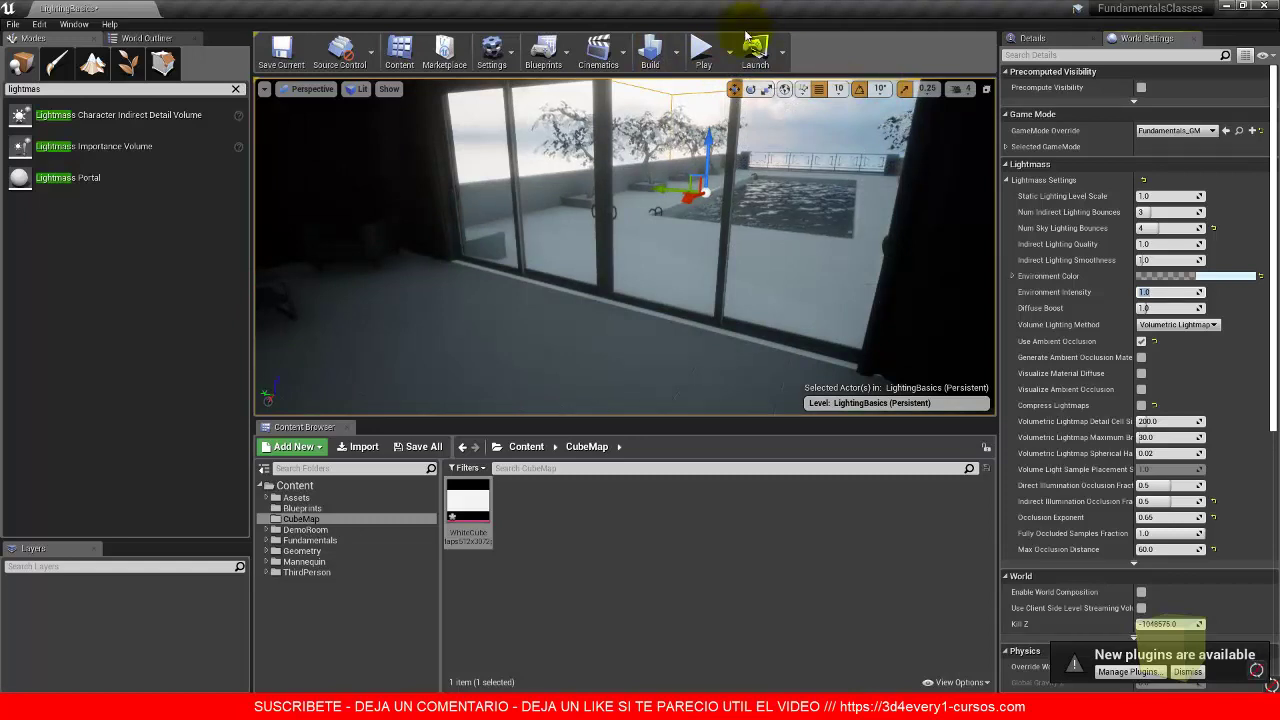
pyautogui.moveTo(729, 186); pyautogui.dragTo(709, 206, button='right')
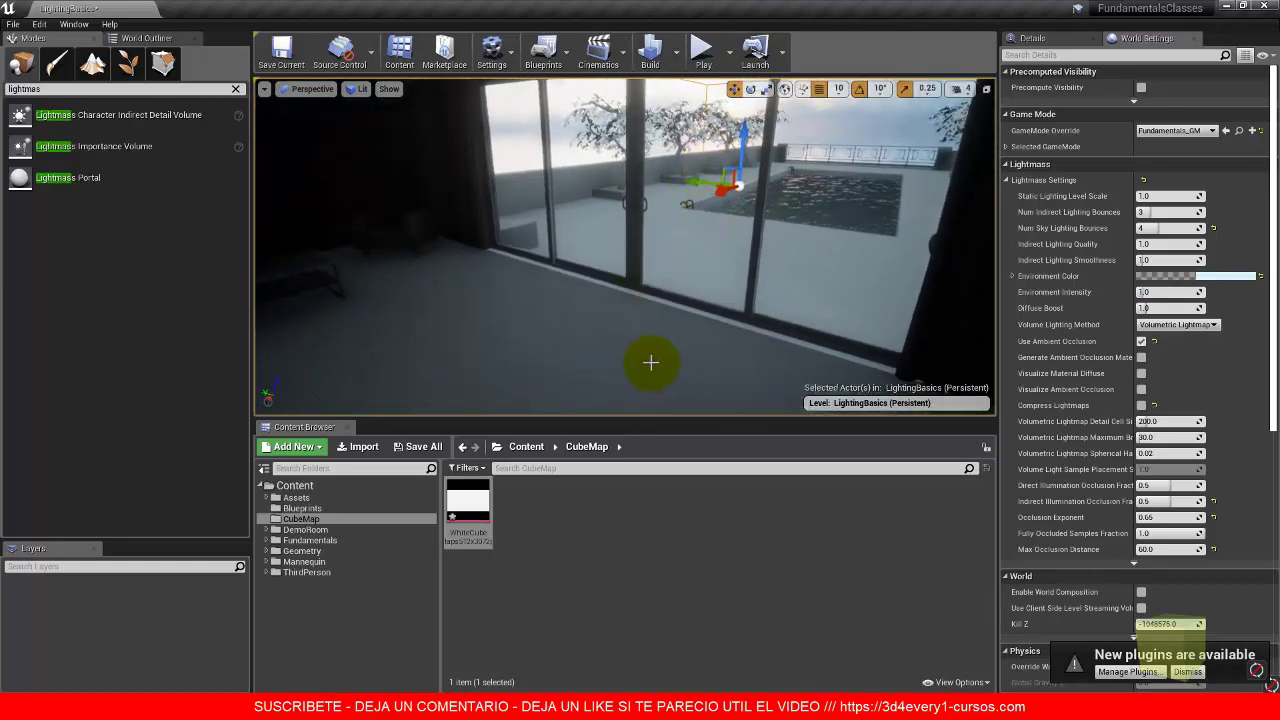
pyautogui.moveTo(650, 362); pyautogui.dragTo(686, 314, button='right')
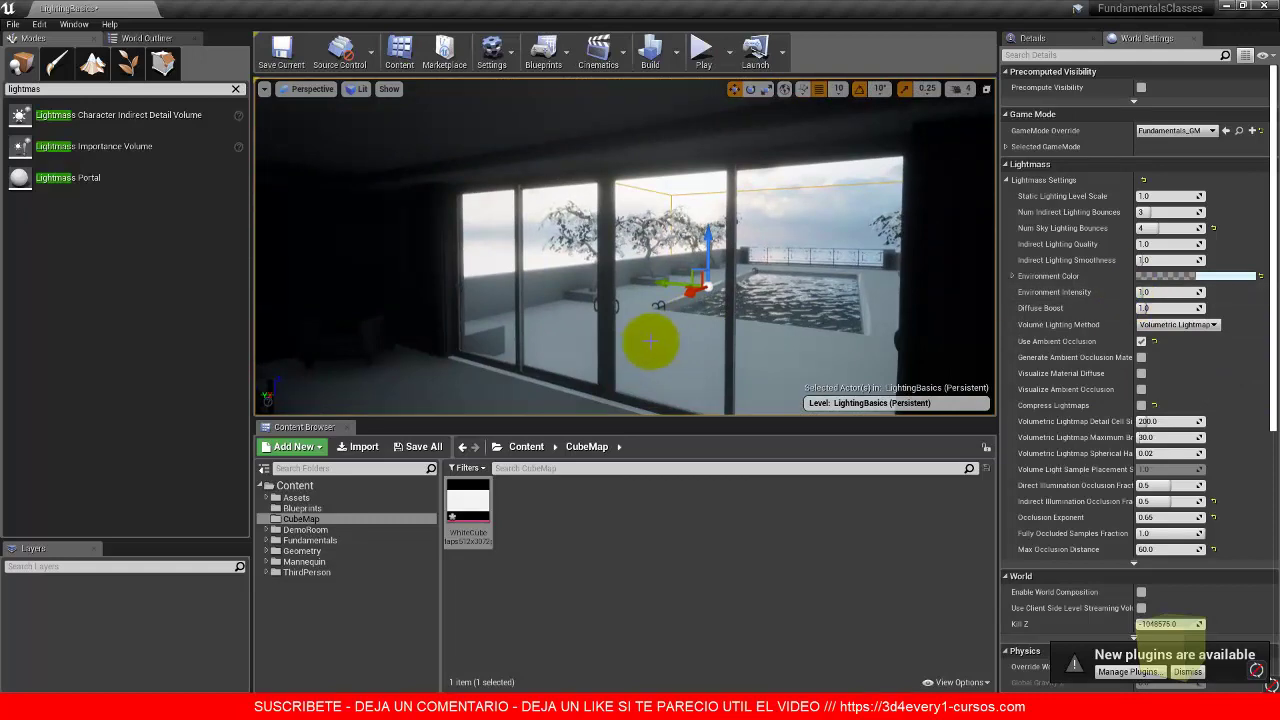
pyautogui.moveTo(650, 341); pyautogui.dragTo(779, 228, button='right')
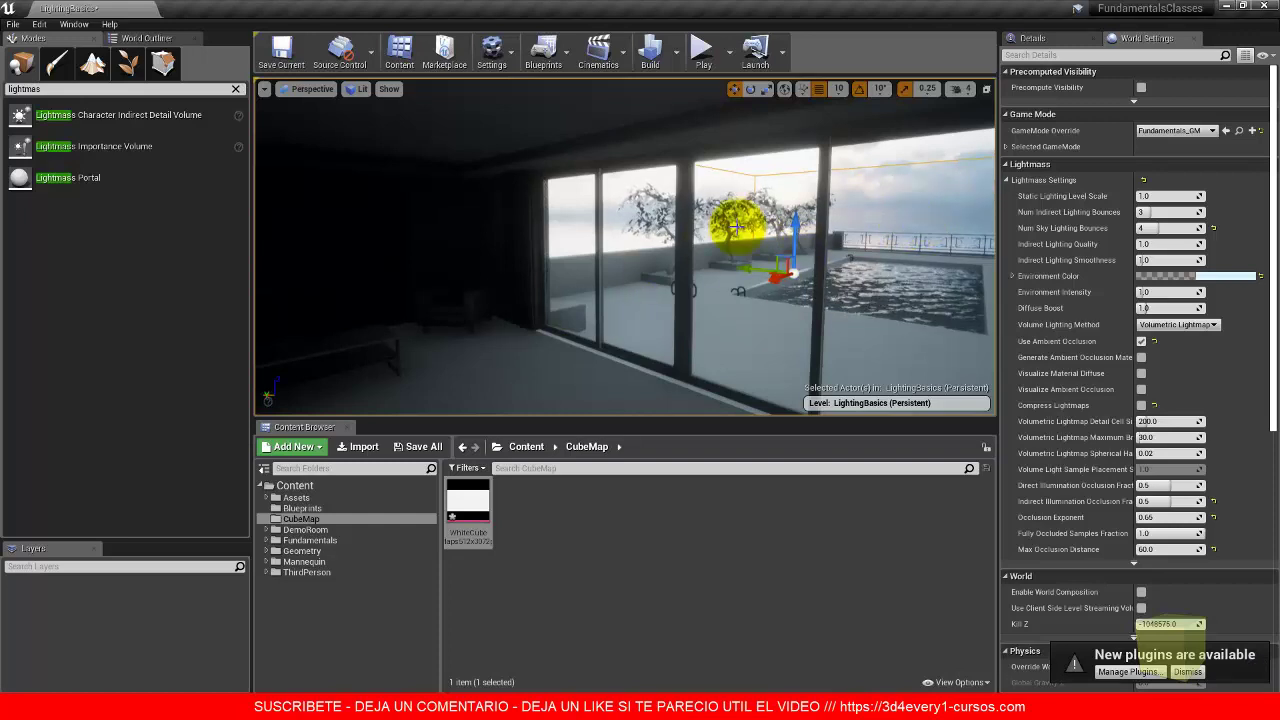
pyautogui.moveTo(546, 366); pyautogui.dragTo(575, 357, button='right')
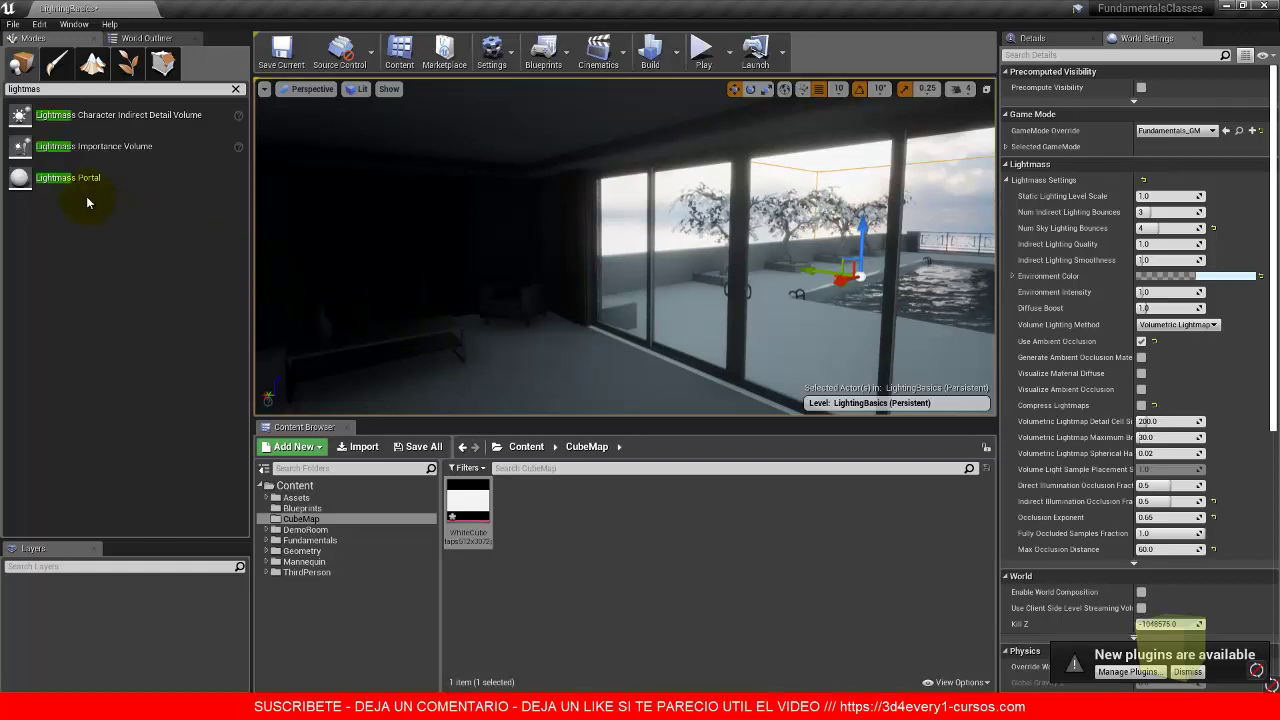
# Step: Place a Lightmass Portal at the glass doors and scale it to a thin box of about 10 × 132 × 100
pyautogui.moveTo(60, 178); pyautogui.dragTo(690, 328)
pyautogui.moveTo(774, 272); pyautogui.dragTo(771, 287)
pyautogui.moveTo(582, 325); pyautogui.dragTo(626, 337, button='right')
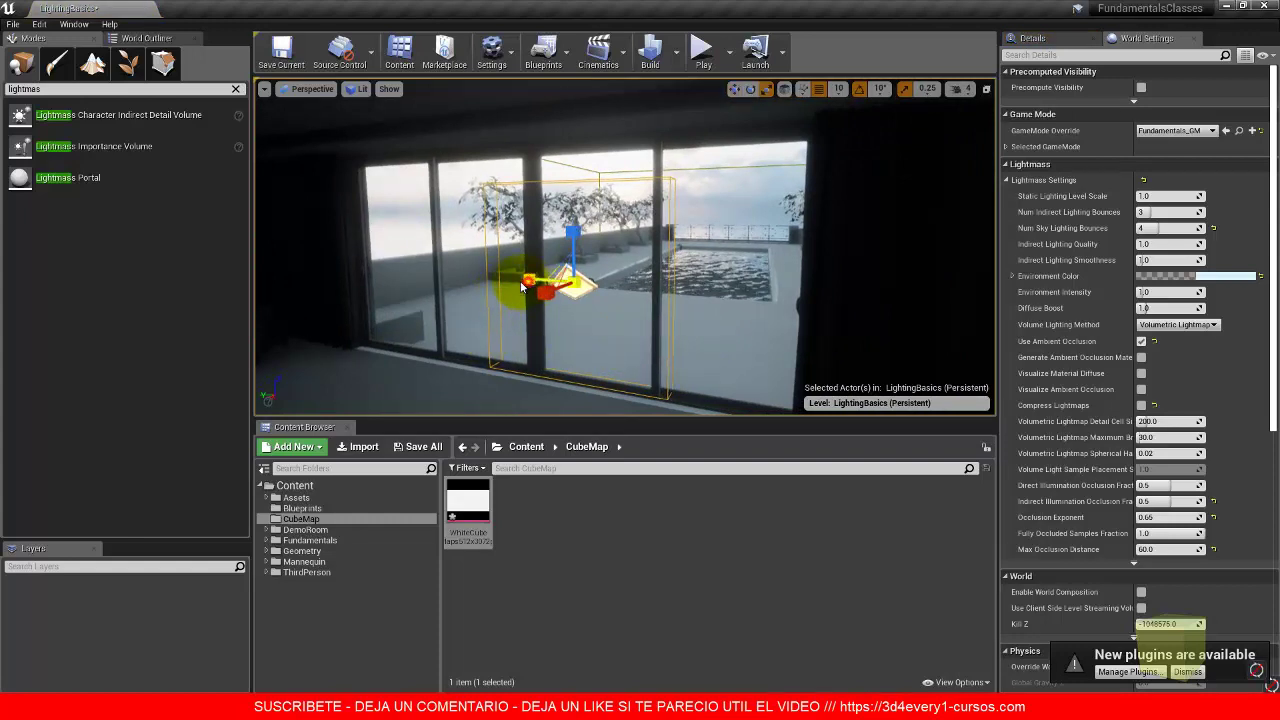
pyautogui.moveTo(521, 287)
pyautogui.mouseDown()
pyautogui.moveTo(233, 262)
pyautogui.moveTo(502, 274)
pyautogui.mouseUp()
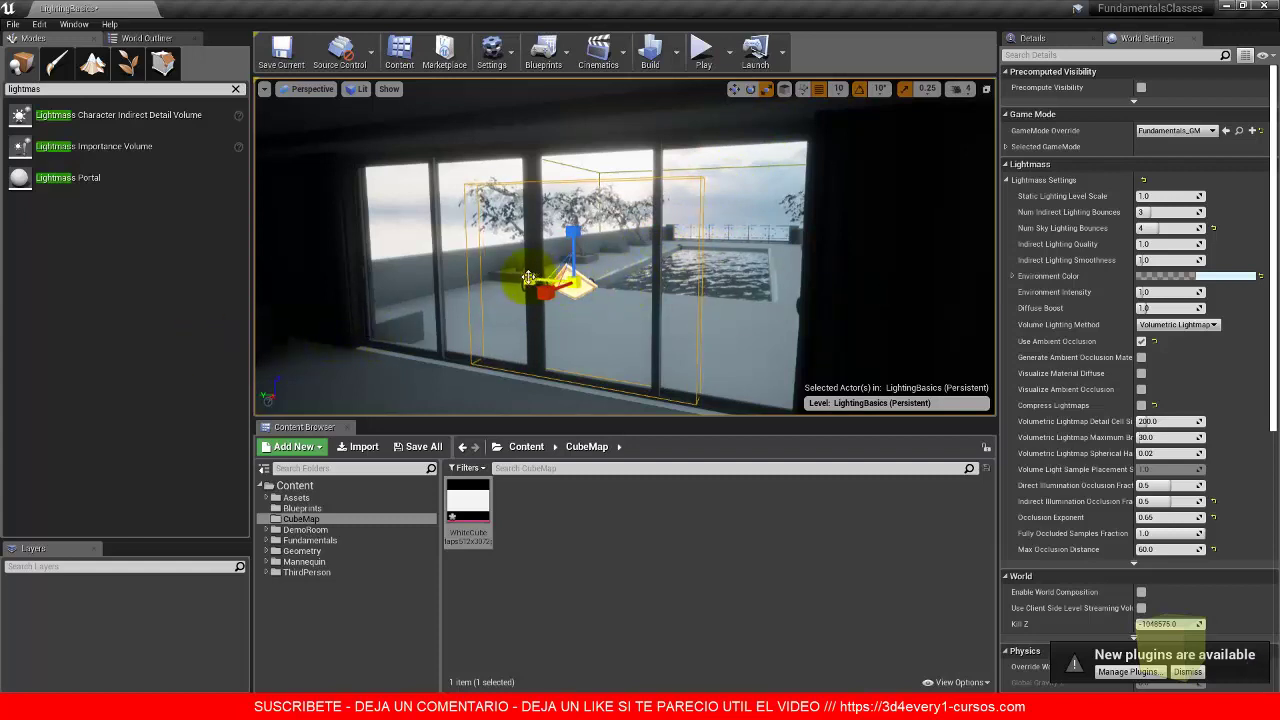
# Step: In the Top view, shift the Lightmass Portal along X to the interior side of the glass doors, at about X -390
pyautogui.click(312, 90)
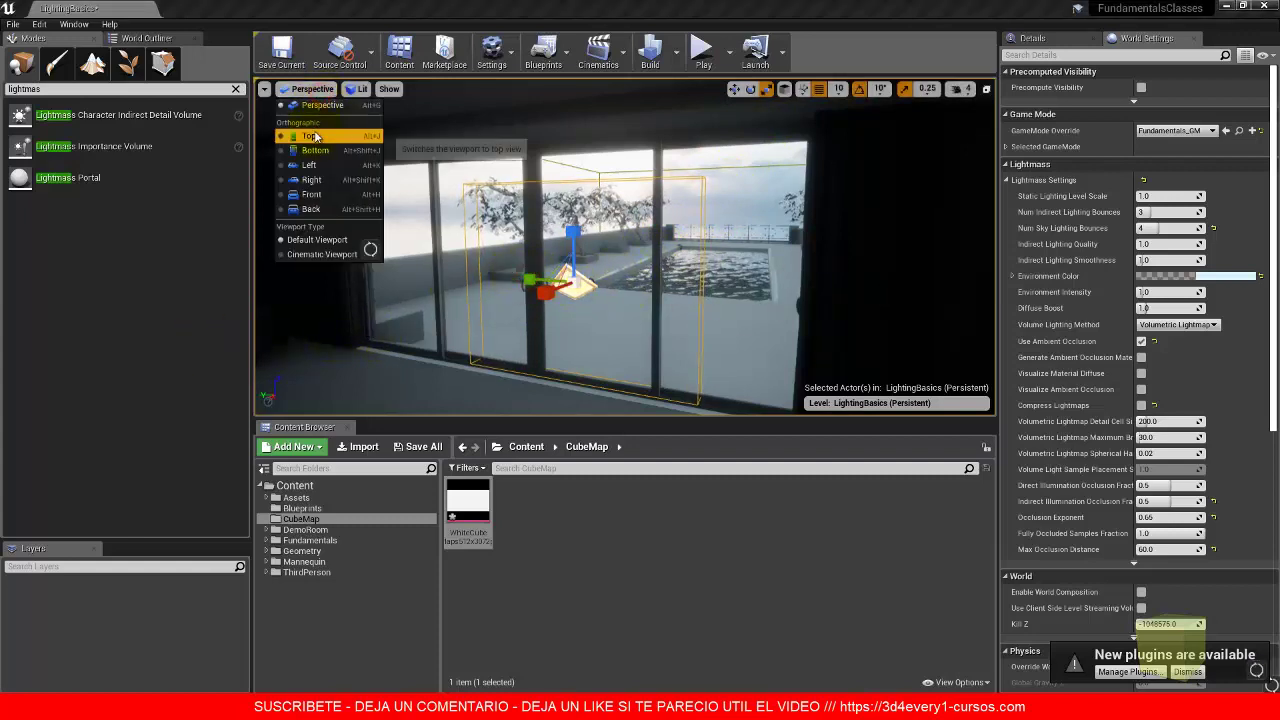
pyautogui.click(312, 139)
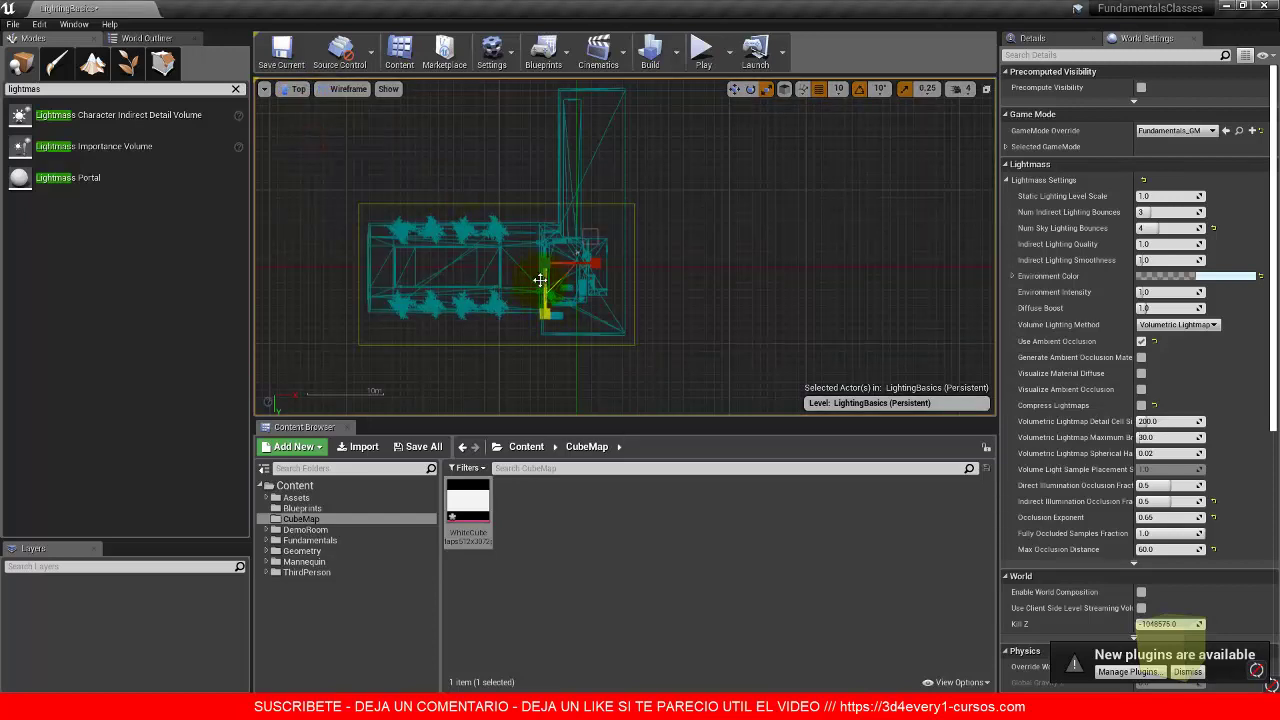
pyautogui.scroll(6, 540, 280)
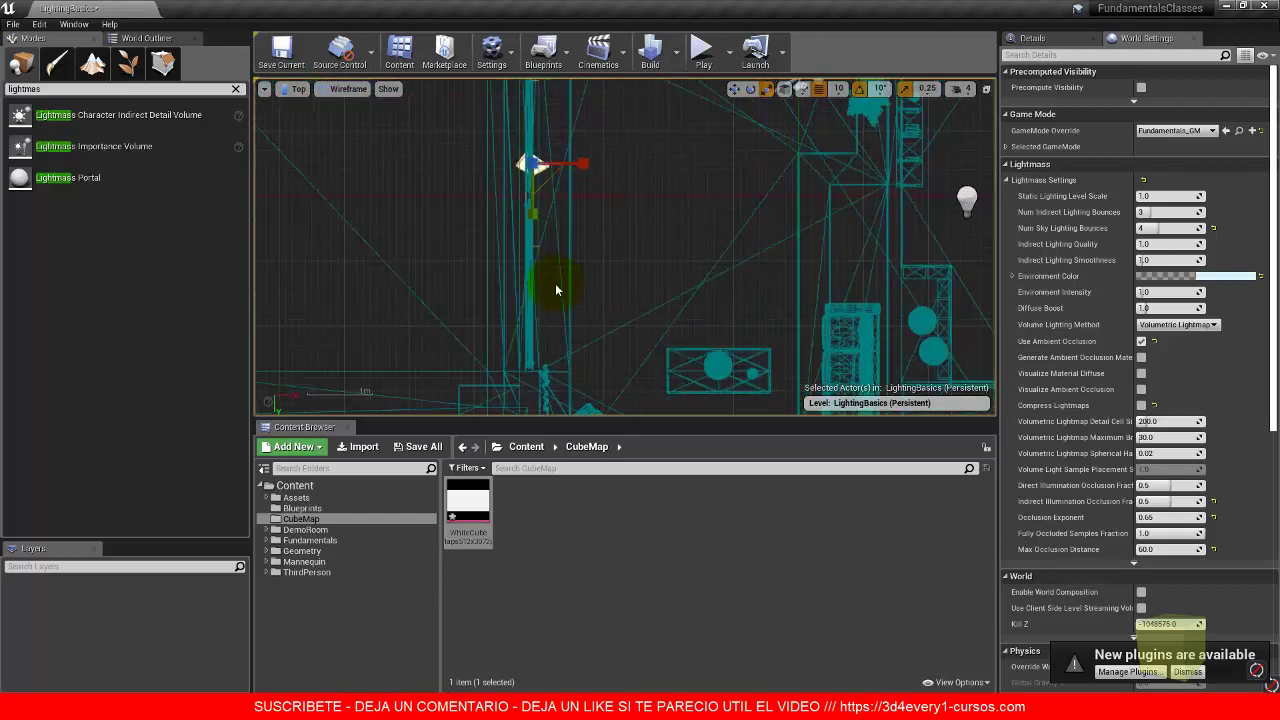
pyautogui.scroll(-3, 560, 282)
pyautogui.scroll(5, 523, 196)
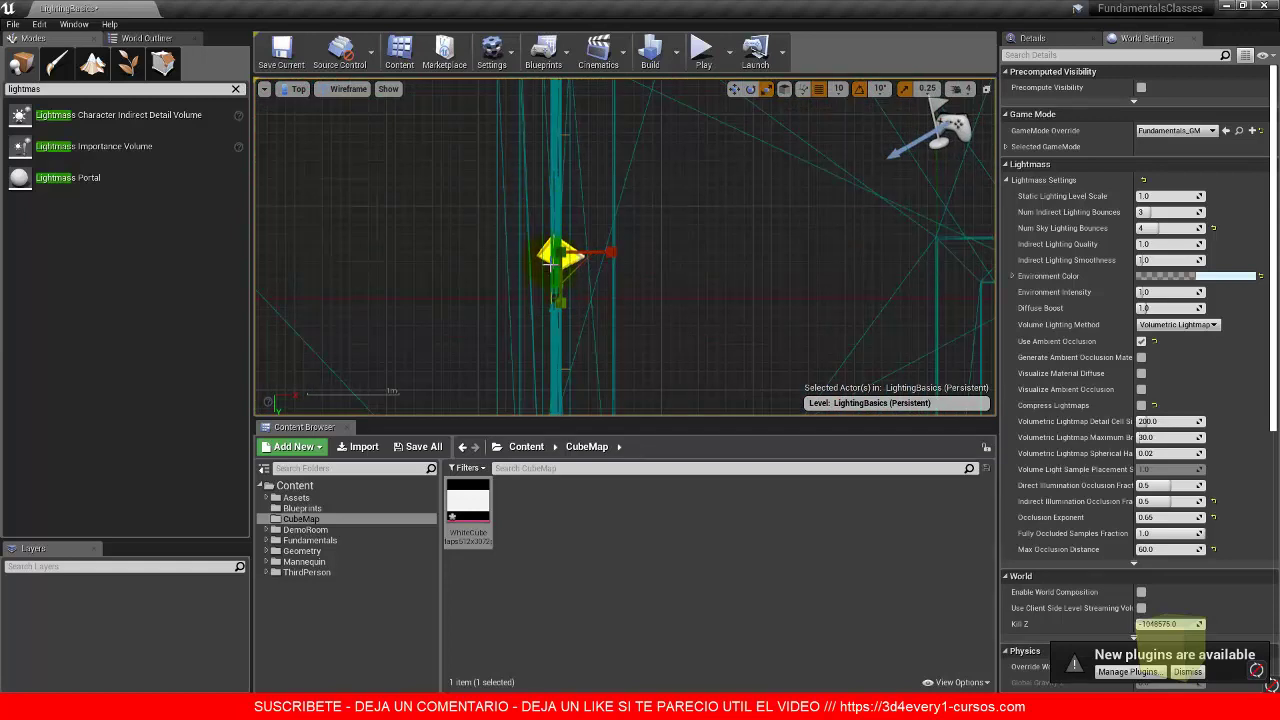
pyautogui.moveTo(589, 252)
pyautogui.mouseDown()
pyautogui.moveTo(629, 252)
pyautogui.moveTo(610, 252)
pyautogui.mouseUp()
pyautogui.scroll(-2, 582, 295)
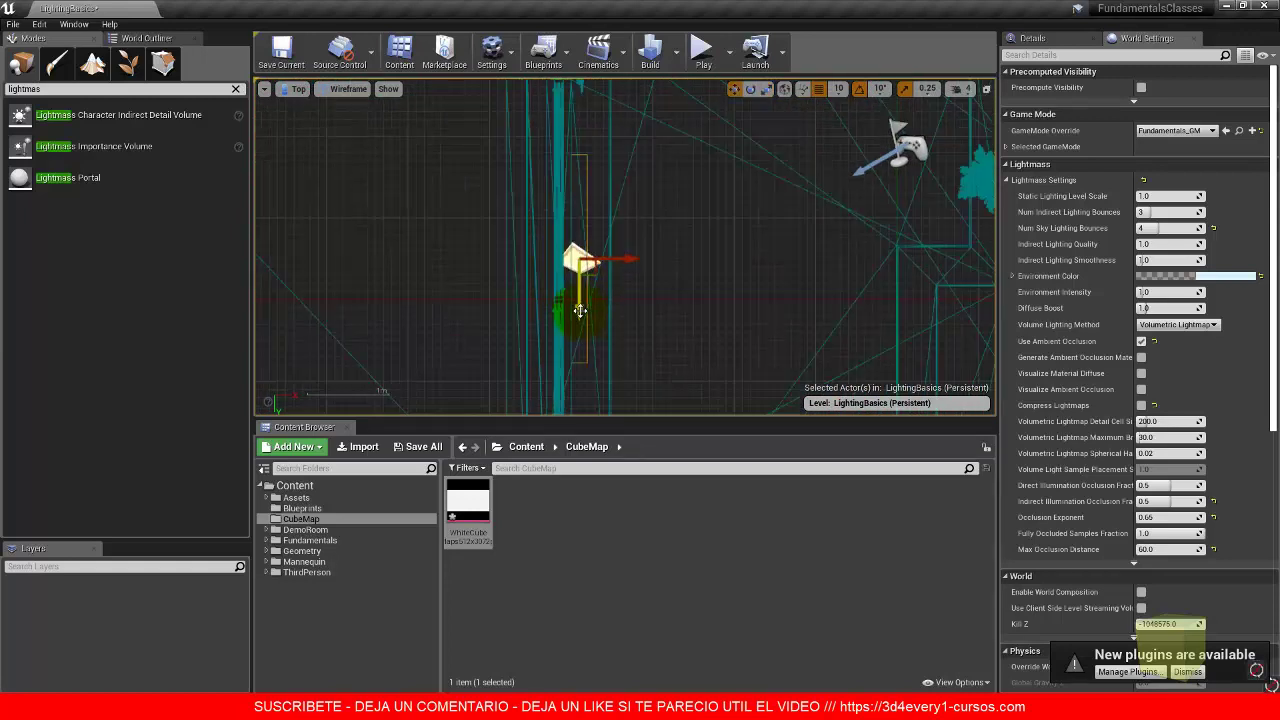
# Step: Widen the Lightmass Portal along the glass doors by setting its Y scale to 200
pyautogui.press('r')
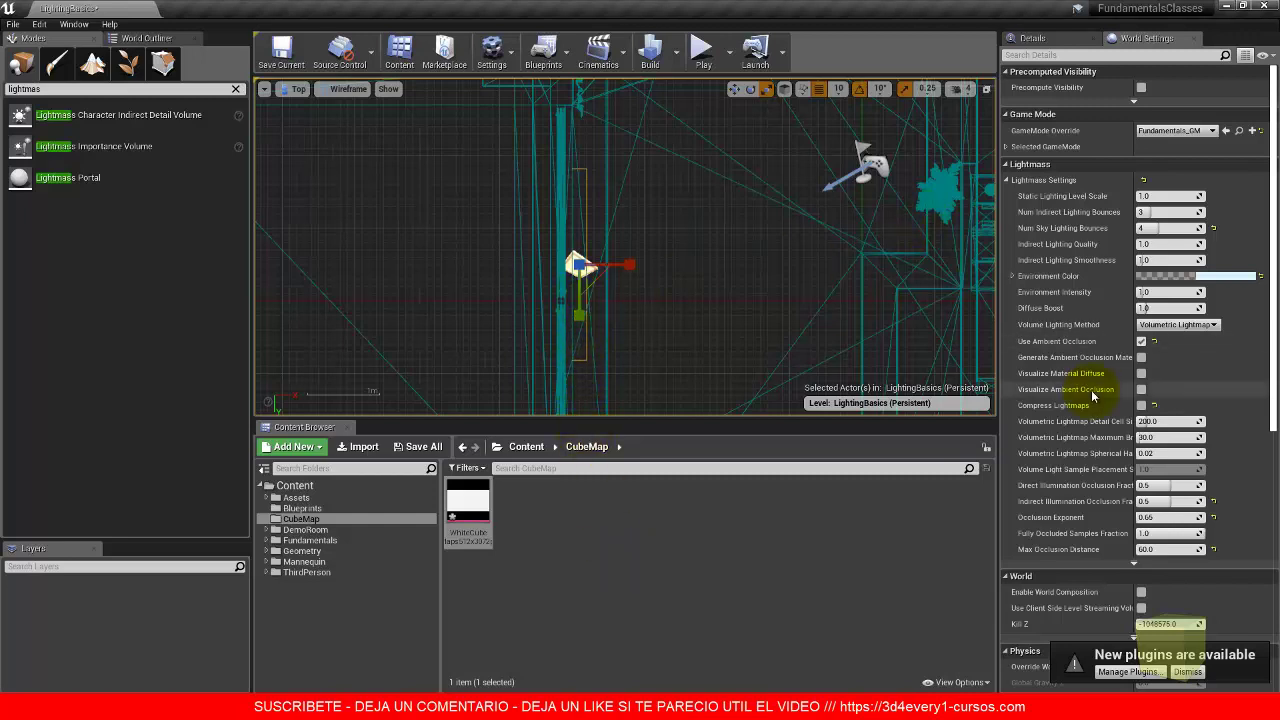
pyautogui.click(1034, 38)
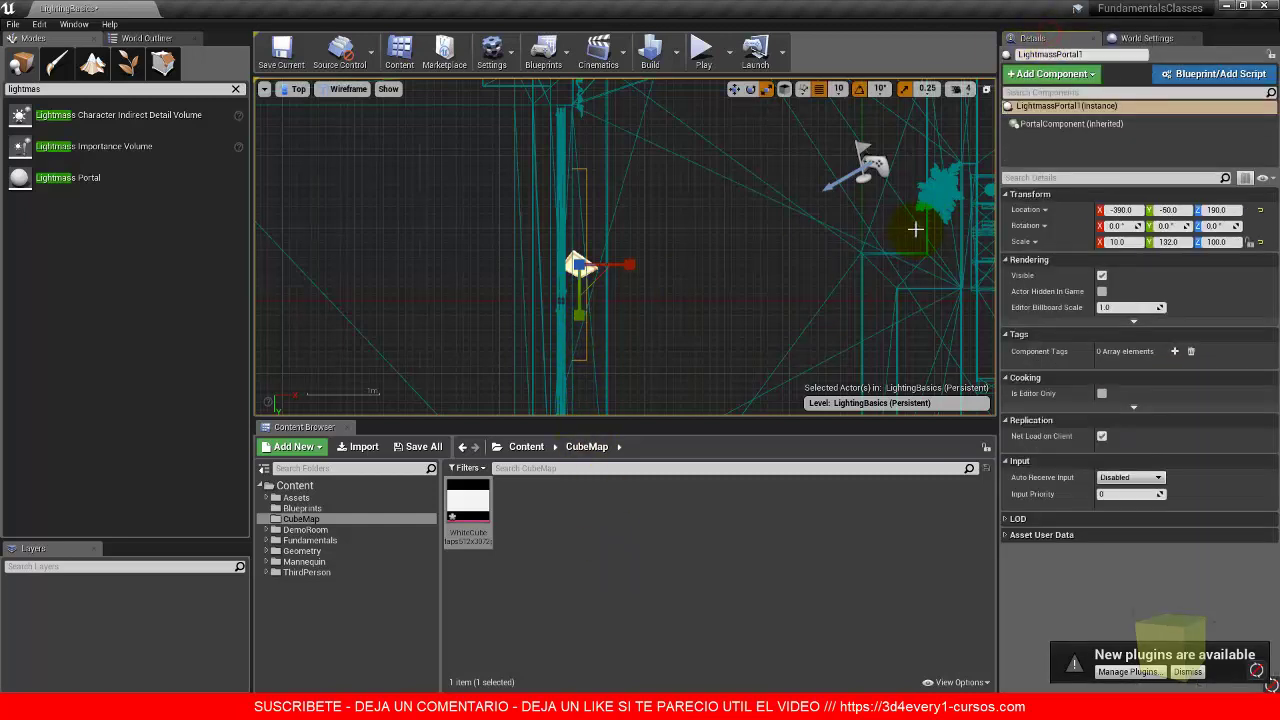
pyautogui.moveTo(578, 315); pyautogui.dragTo(576, 370)
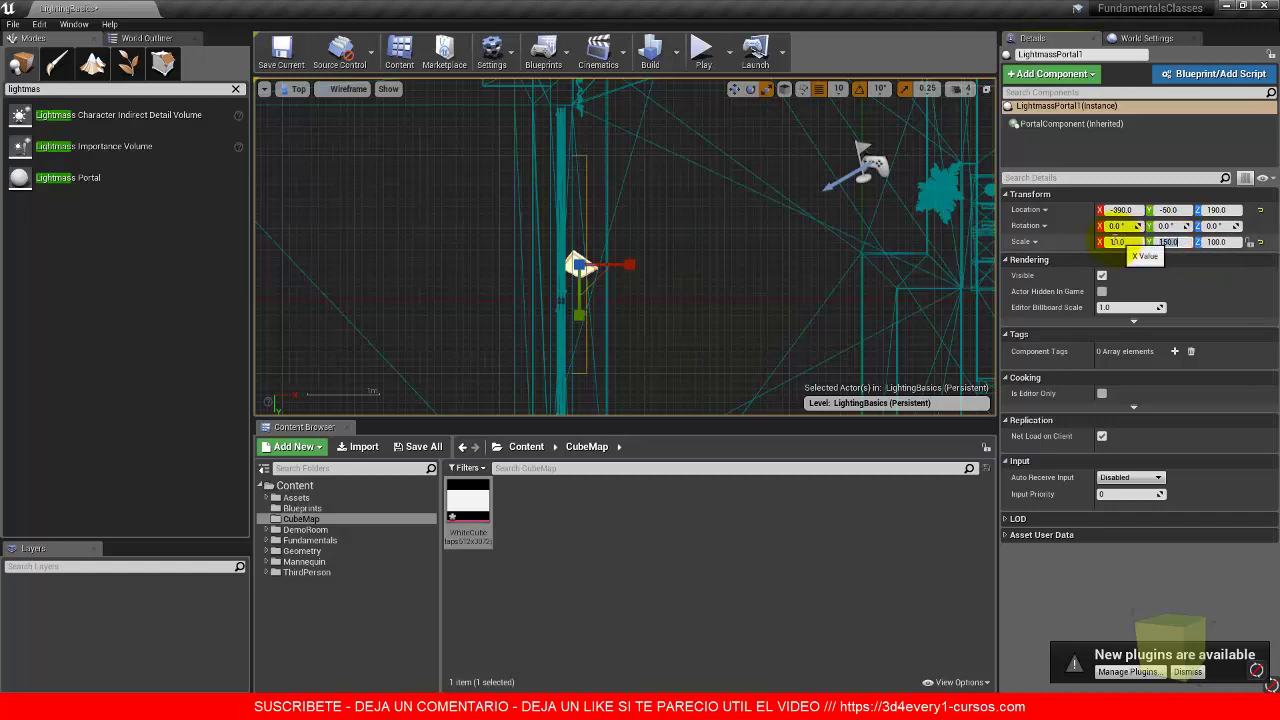
pyautogui.moveTo(1117, 242); pyautogui.dragTo(1140, 243)
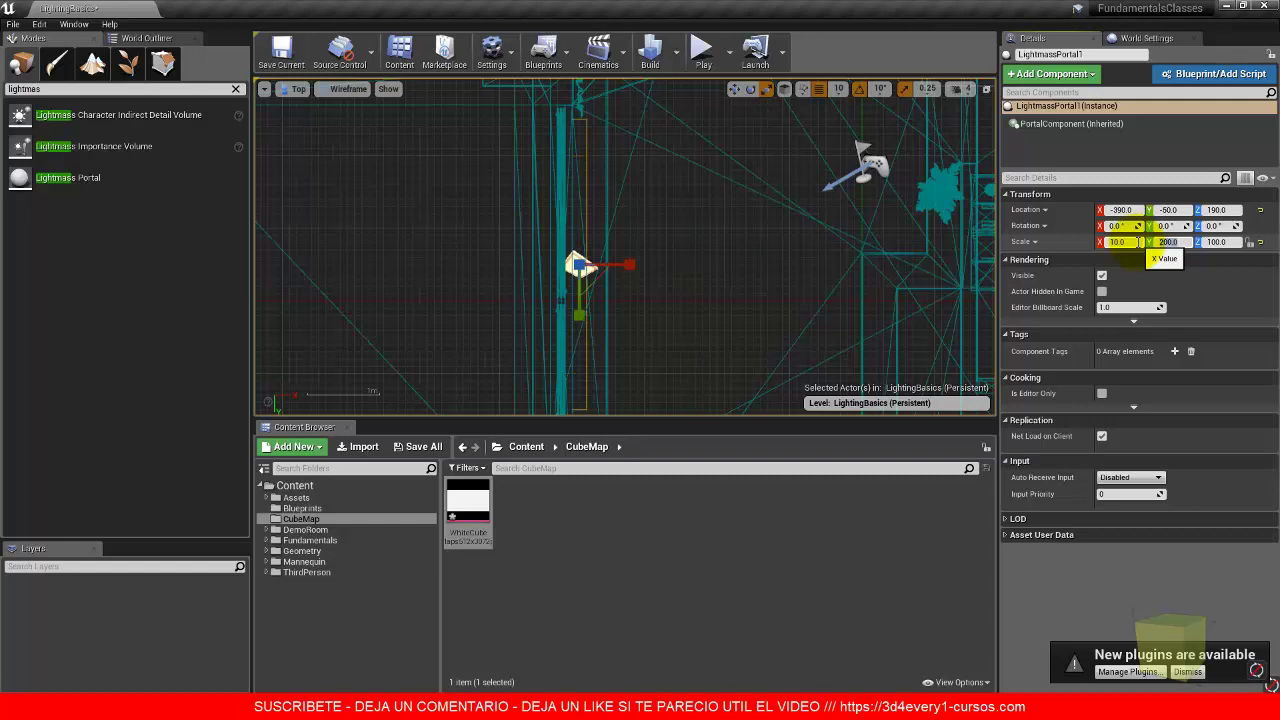
# Step: In the Perspective view, fit the portal around the whole door opening with scale Y 270 and Z 120, and location Y 0 and Z 210
pyautogui.click(297, 90)
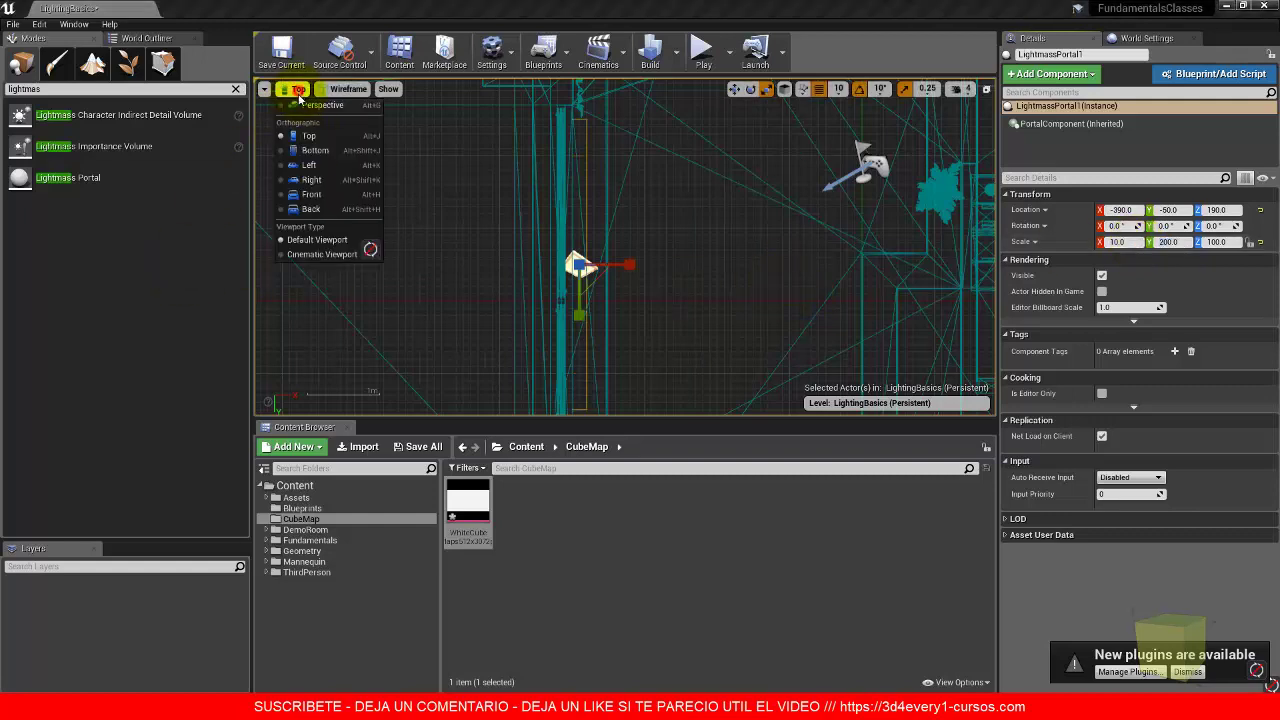
pyautogui.click(323, 106)
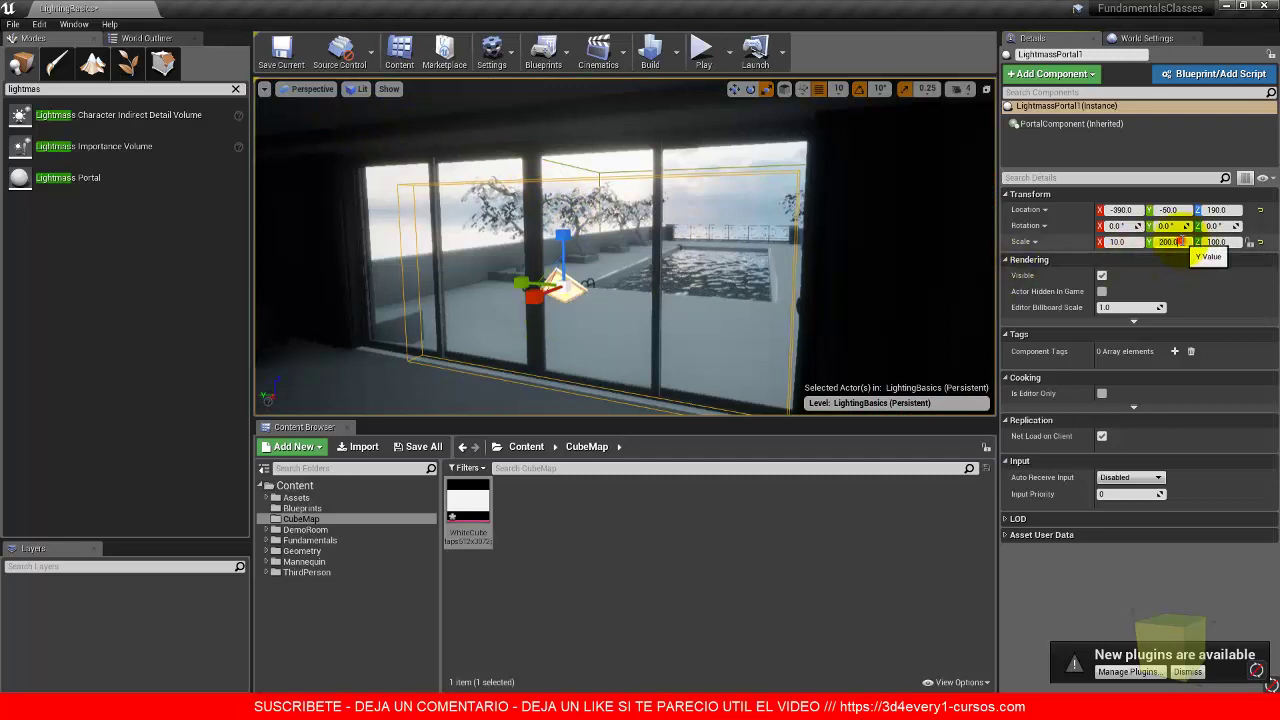
pyautogui.click(1180, 241)
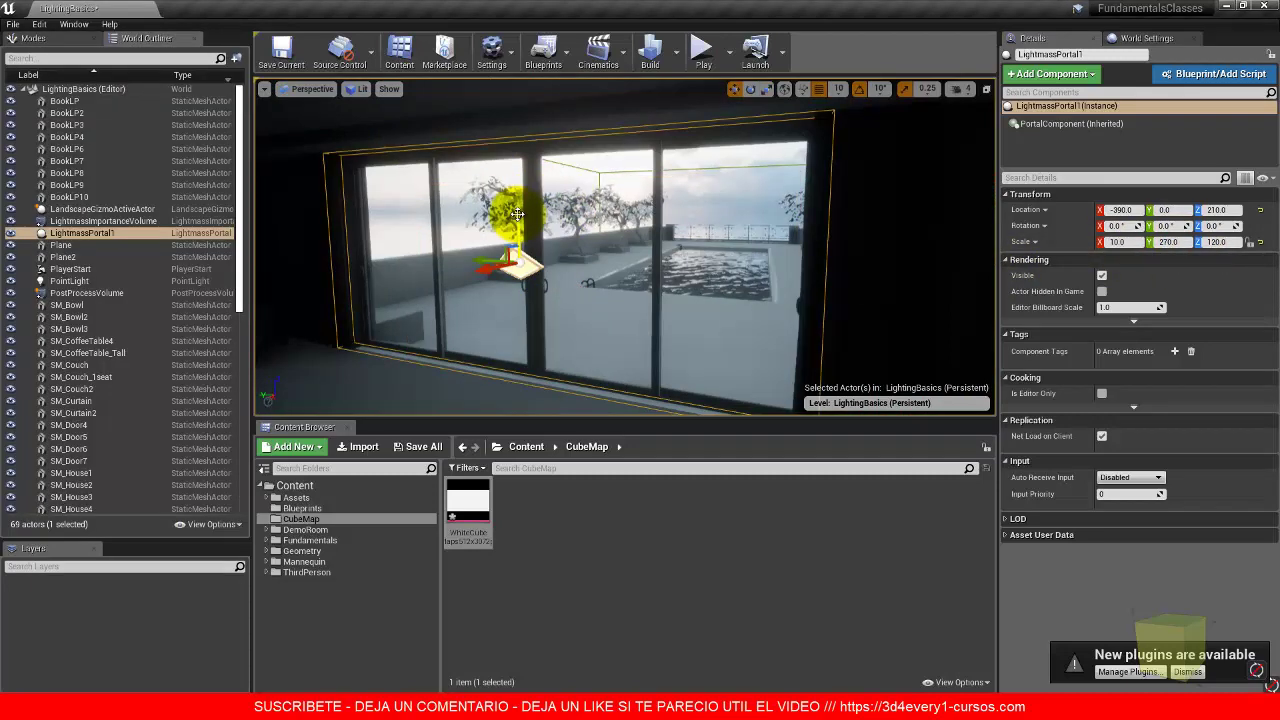
# Step: Move the Lightmass Portal outside the glass doors to X -440 and Z 200, and check its fit from the terrace
pyautogui.moveTo(501, 268); pyautogui.dragTo(520, 265)
pyautogui.moveTo(600, 277)
pyautogui.keyDown('alt'); pyautogui.mouseDown()
pyautogui.moveTo(289, 294)
pyautogui.moveTo(291, 336)
pyautogui.moveTo(371, 277)
pyautogui.moveTo(423, 280)
pyautogui.moveTo(351, 280)
pyautogui.moveTo(379, 273)
pyautogui.moveTo(363, 286)
pyautogui.moveTo(609, 278)
pyautogui.mouseUp(); pyautogui.keyUp('alt')
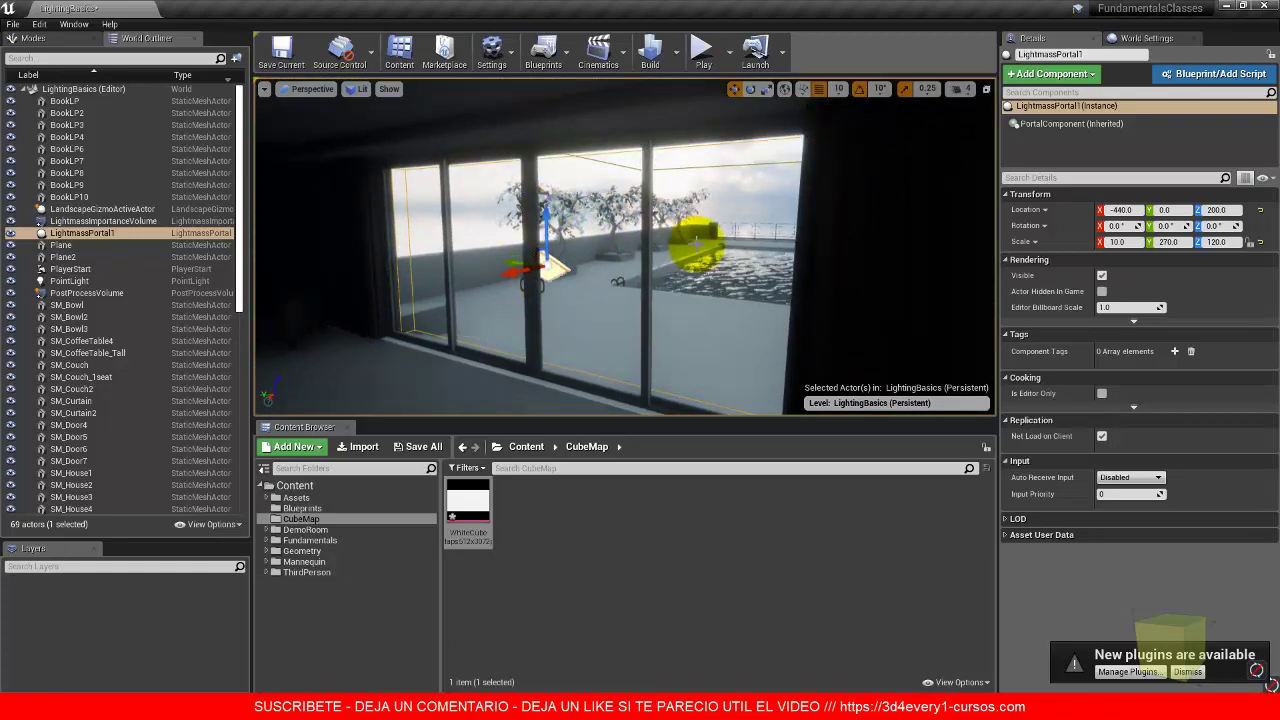
pyautogui.keyDown('alt'); pyautogui.moveTo(696, 245); pyautogui.dragTo(536, 271); pyautogui.keyUp('alt')
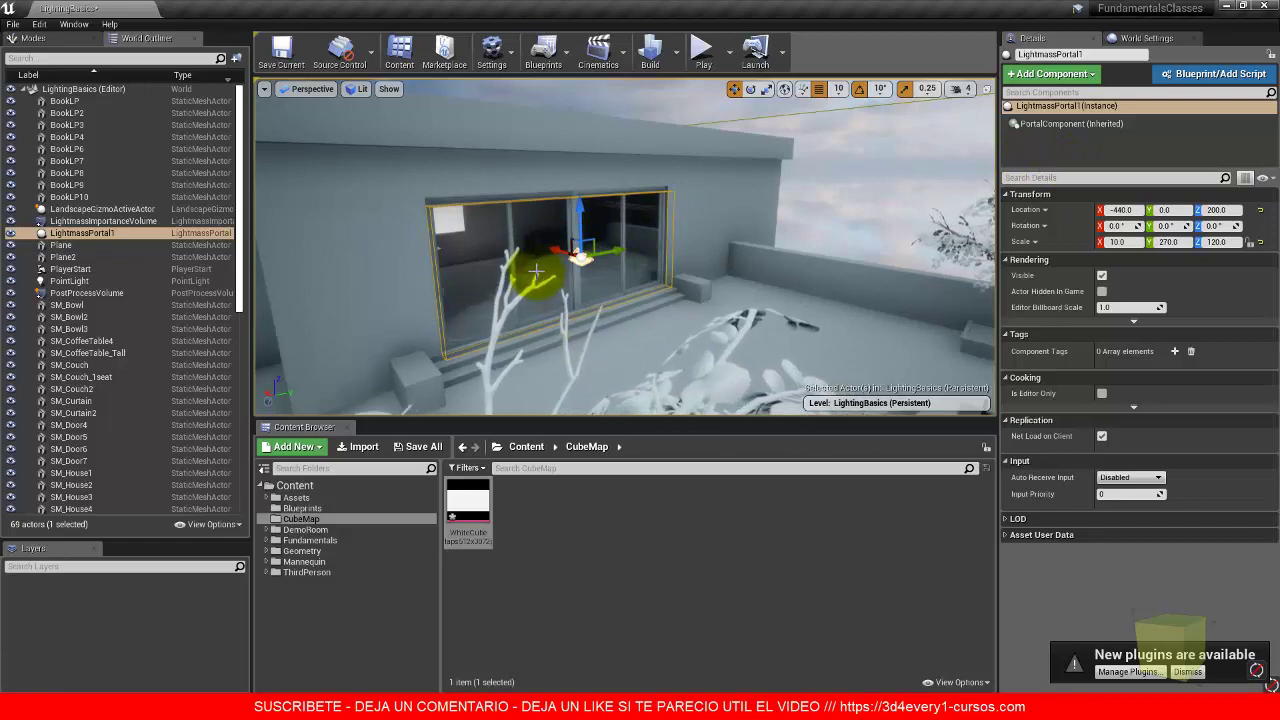
pyautogui.scroll(8, 514, 260)
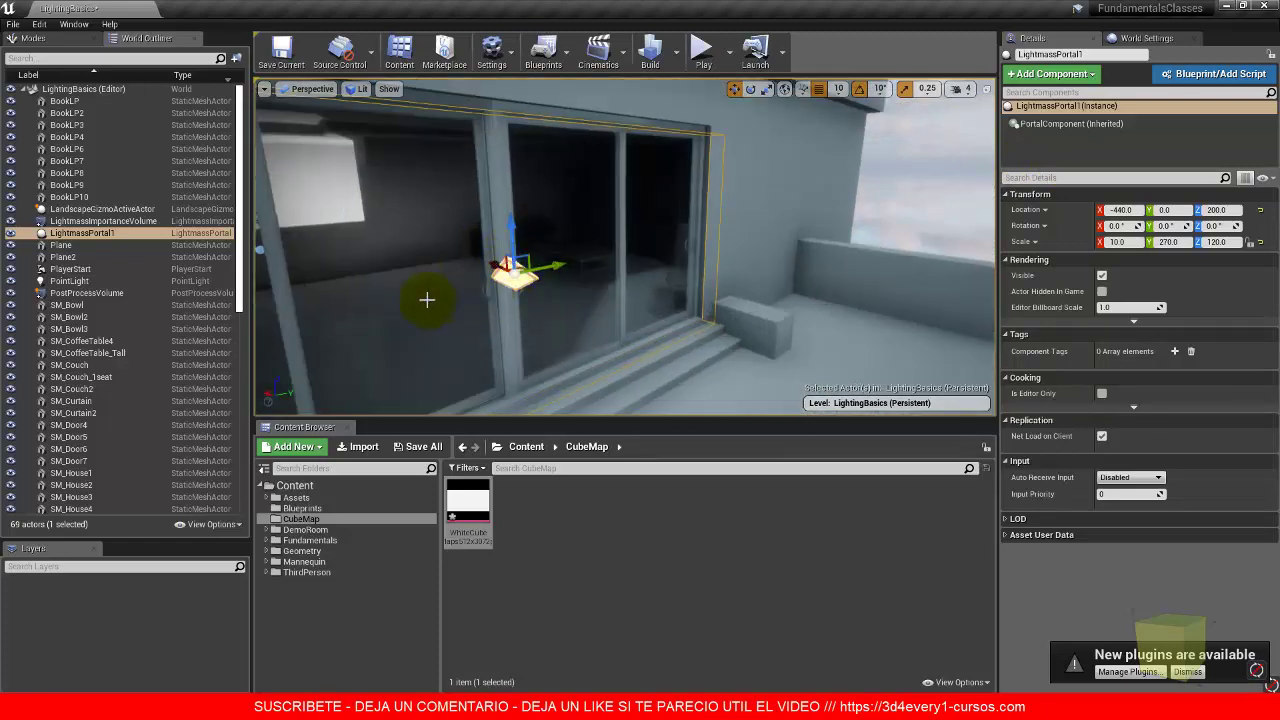
pyautogui.keyDown('alt'); pyautogui.moveTo(427, 299); pyautogui.dragTo(526, 294); pyautogui.keyUp('alt')
# Step: Set the Lightmass Environment Intensity to 1.5 and rebuild the lighting
pyautogui.click(1143, 40)
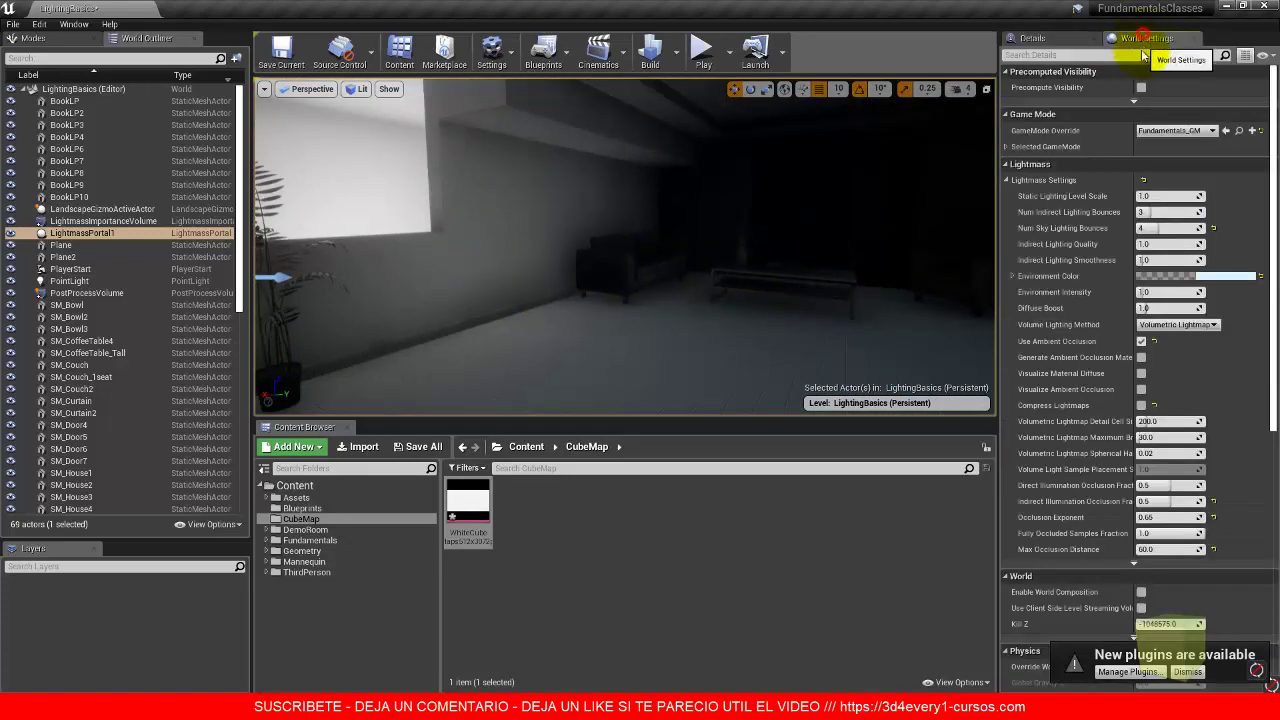
pyautogui.click(1155, 292)
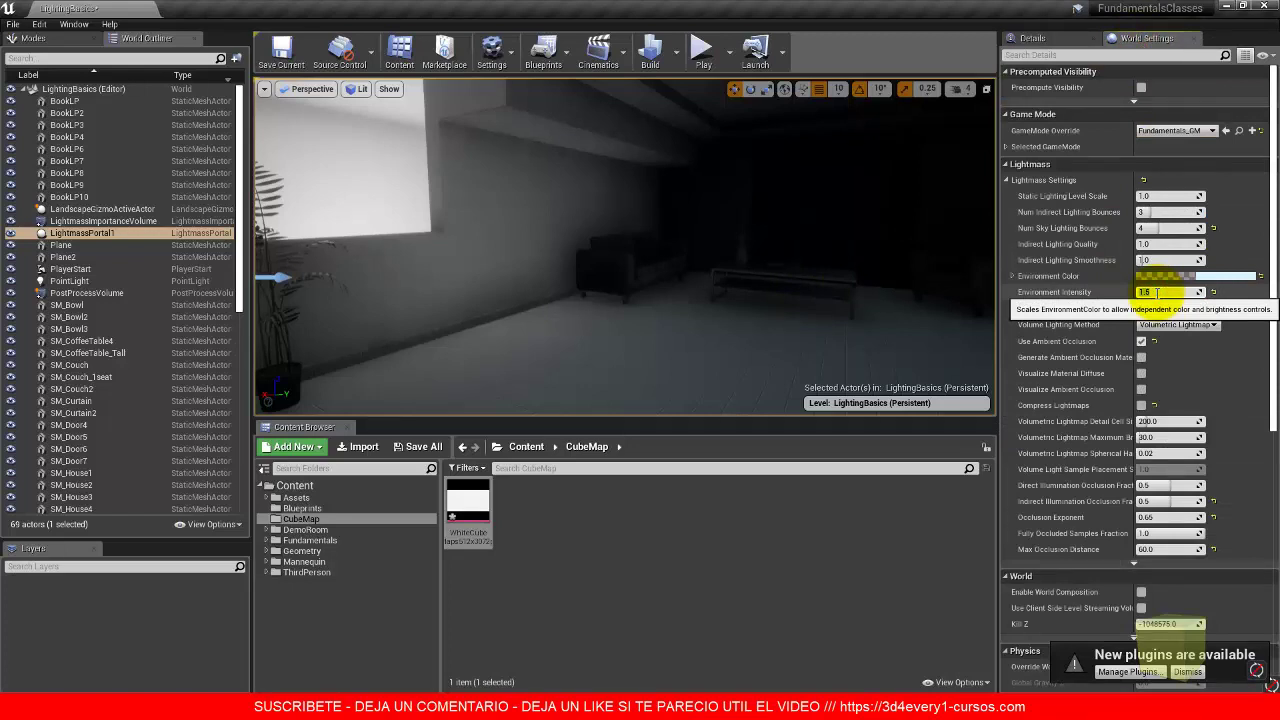
pyautogui.keyDown('alt'); pyautogui.moveTo(731, 246); pyautogui.dragTo(830, 237); pyautogui.keyUp('alt')
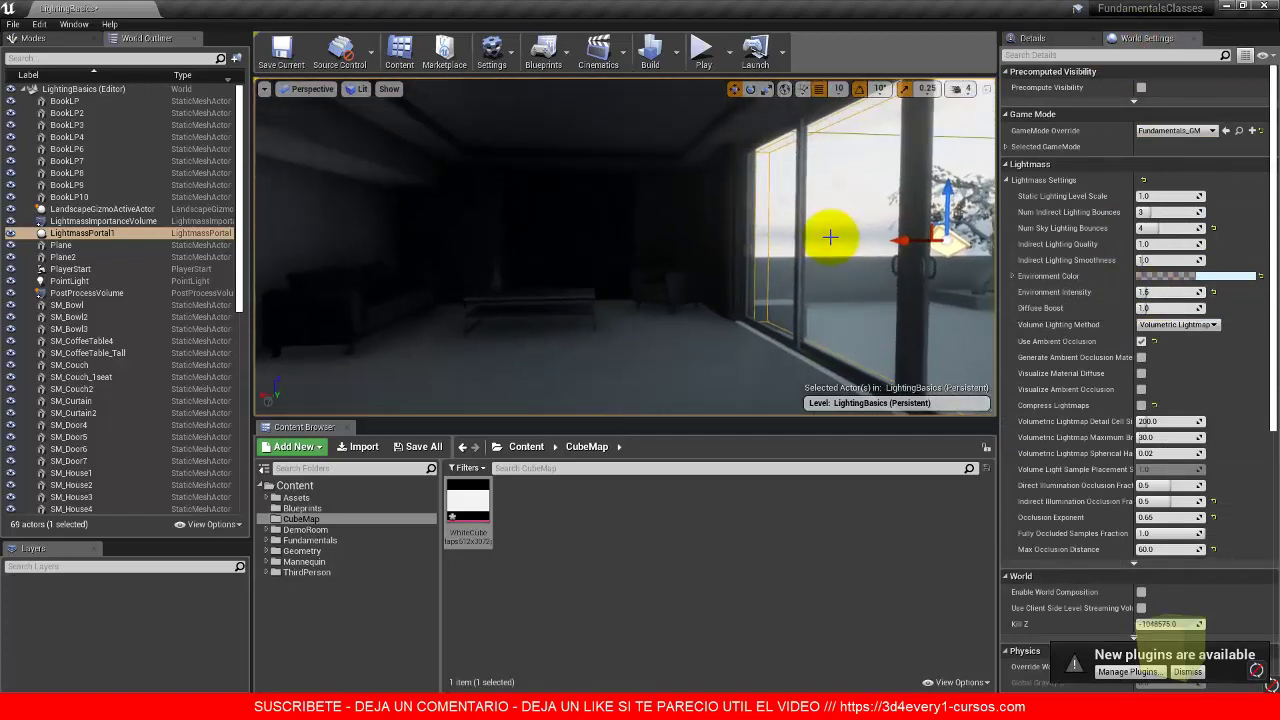
pyautogui.click(677, 50)
pyautogui.click(720, 100)
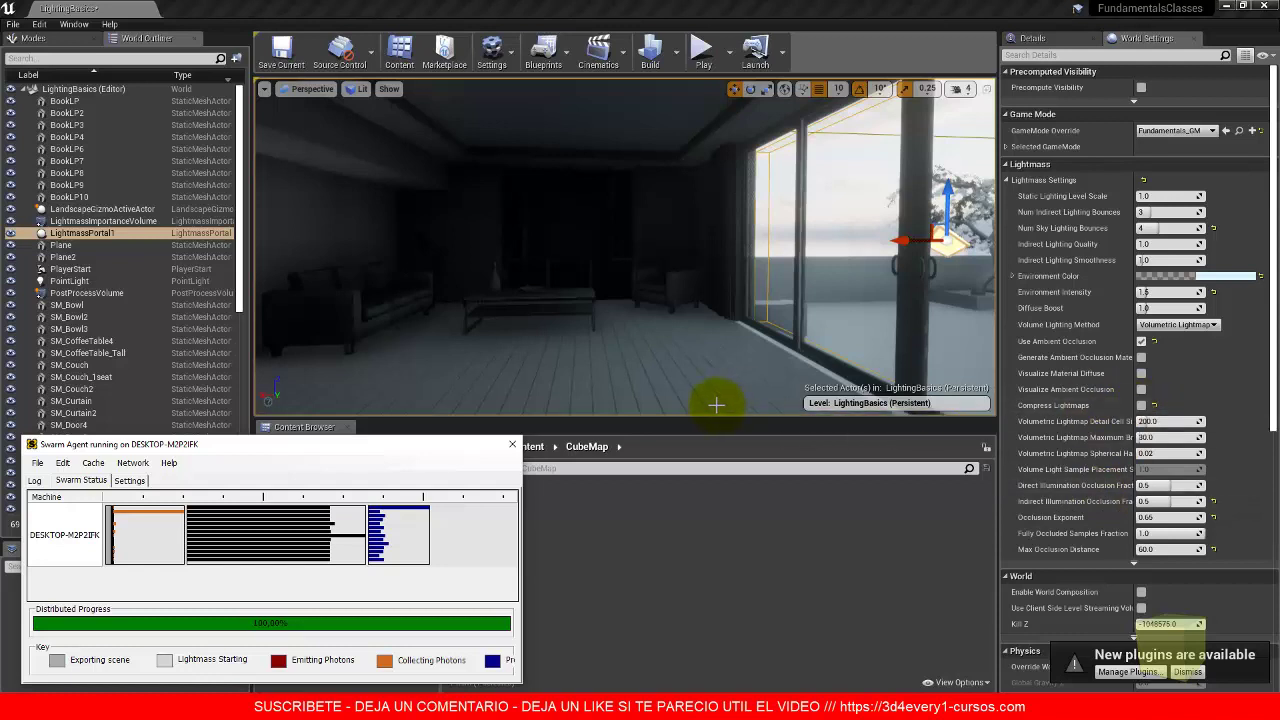
# Step: Close the Swarm Agent window and examine the rebuilt lighting on the living room floor, walls and furniture
pyautogui.click(511, 447)
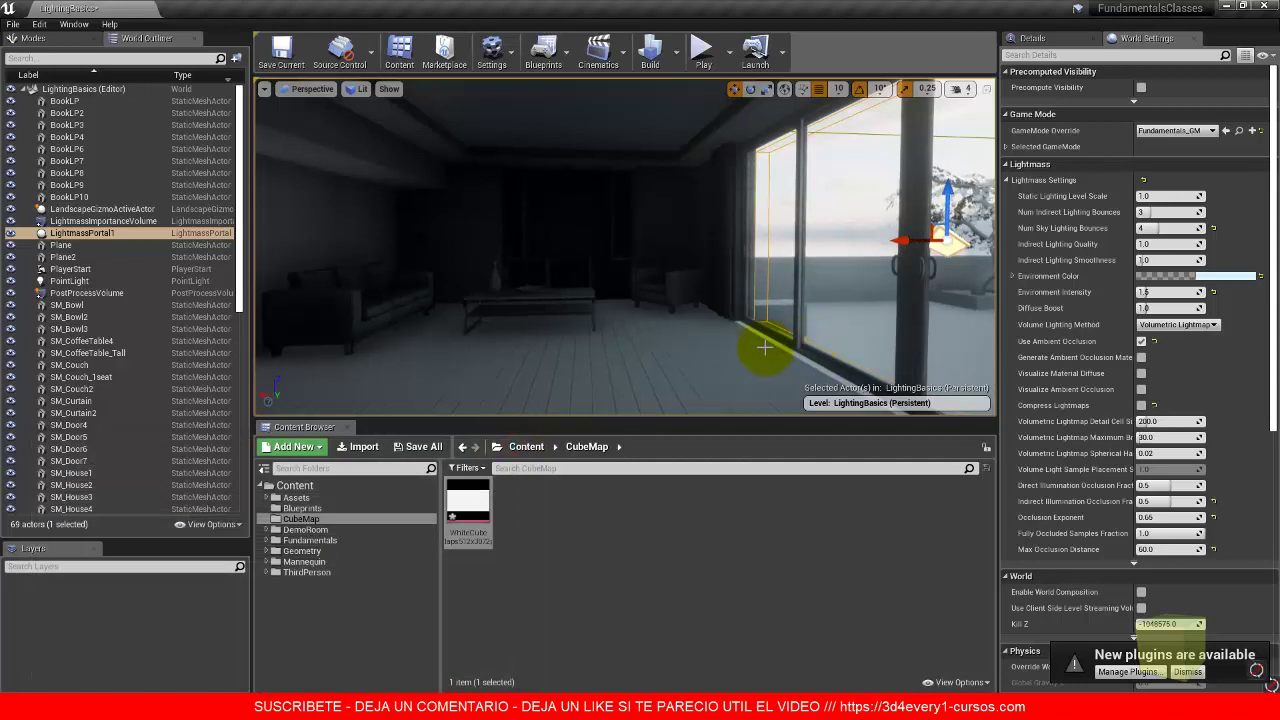
pyautogui.moveTo(709, 363); pyautogui.dragTo(737, 343, button='right')
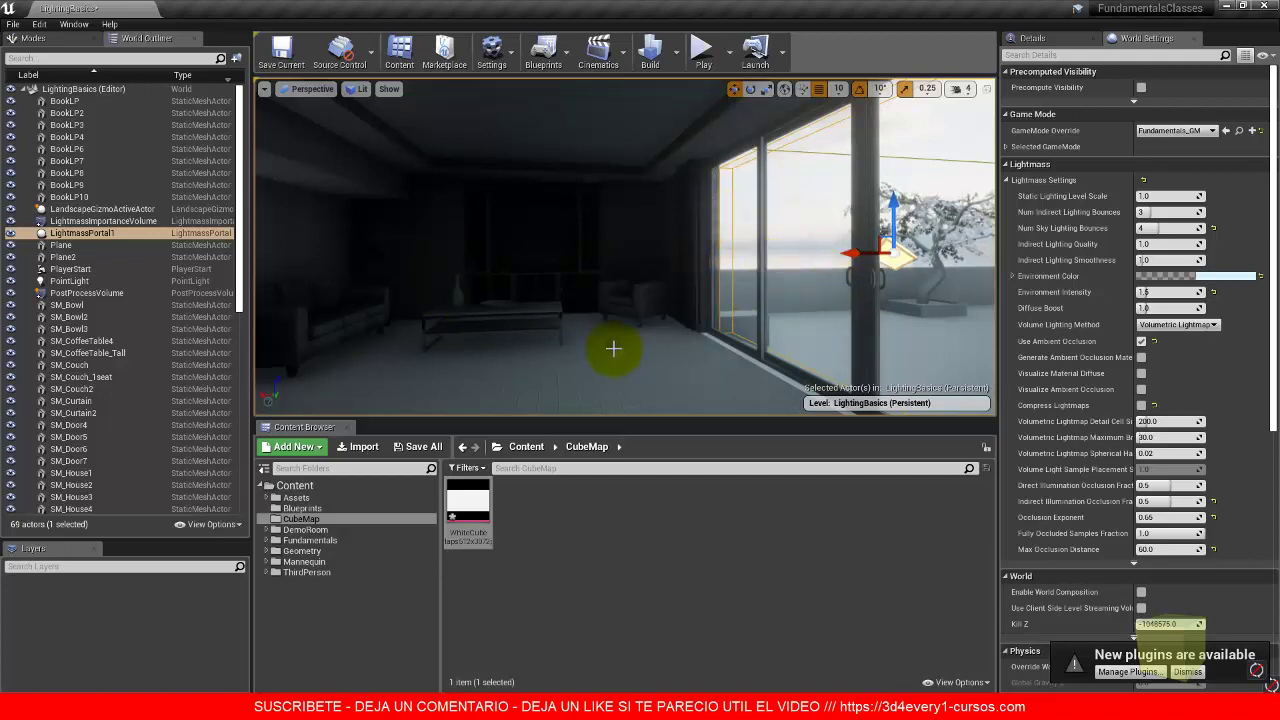
pyautogui.moveTo(613, 348); pyautogui.dragTo(467, 346, button='right')
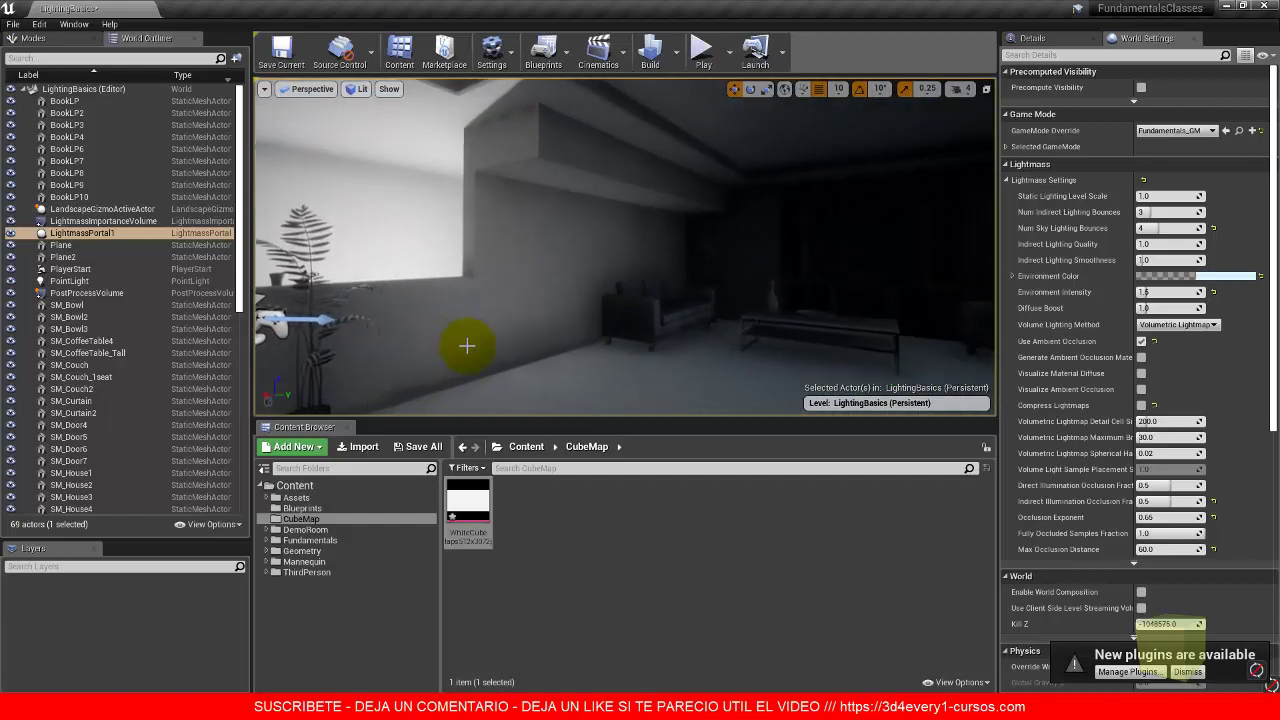
pyautogui.moveTo(589, 331); pyautogui.dragTo(700, 337, button='right')
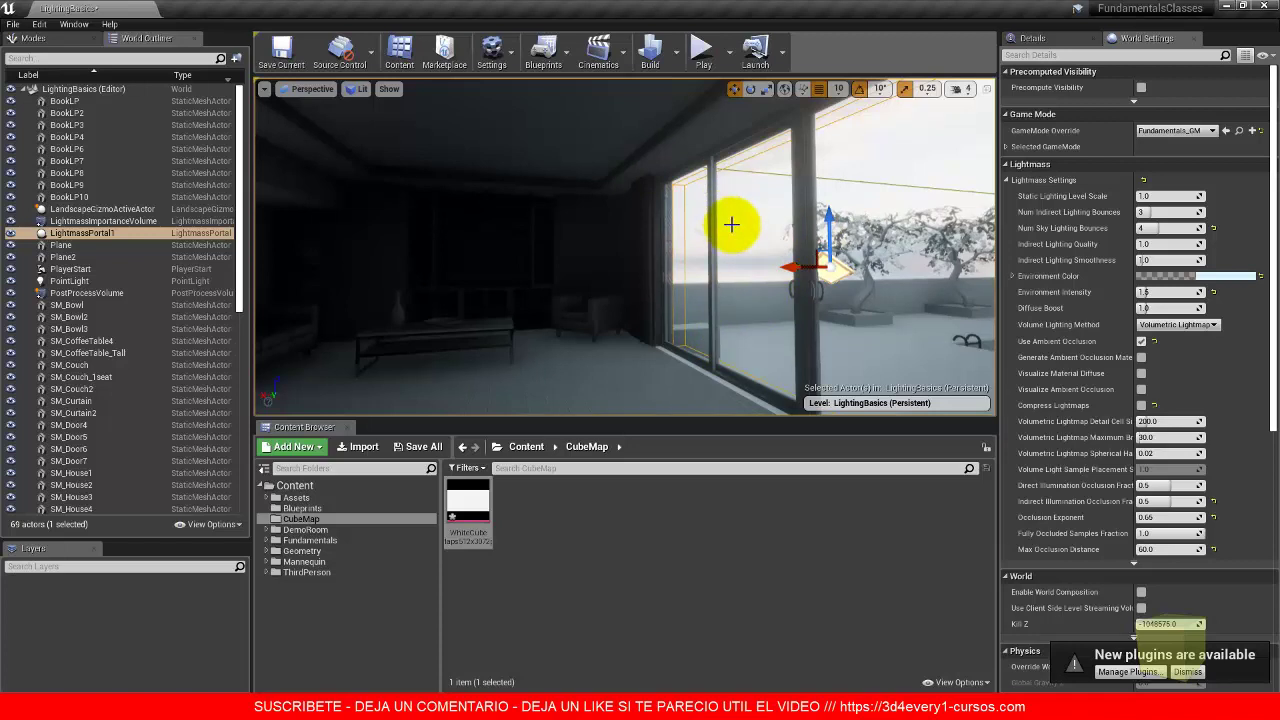
# Step: Clear the class search and place a Directional Light on the living room floor beside the glass doors
pyautogui.click(40, 40)
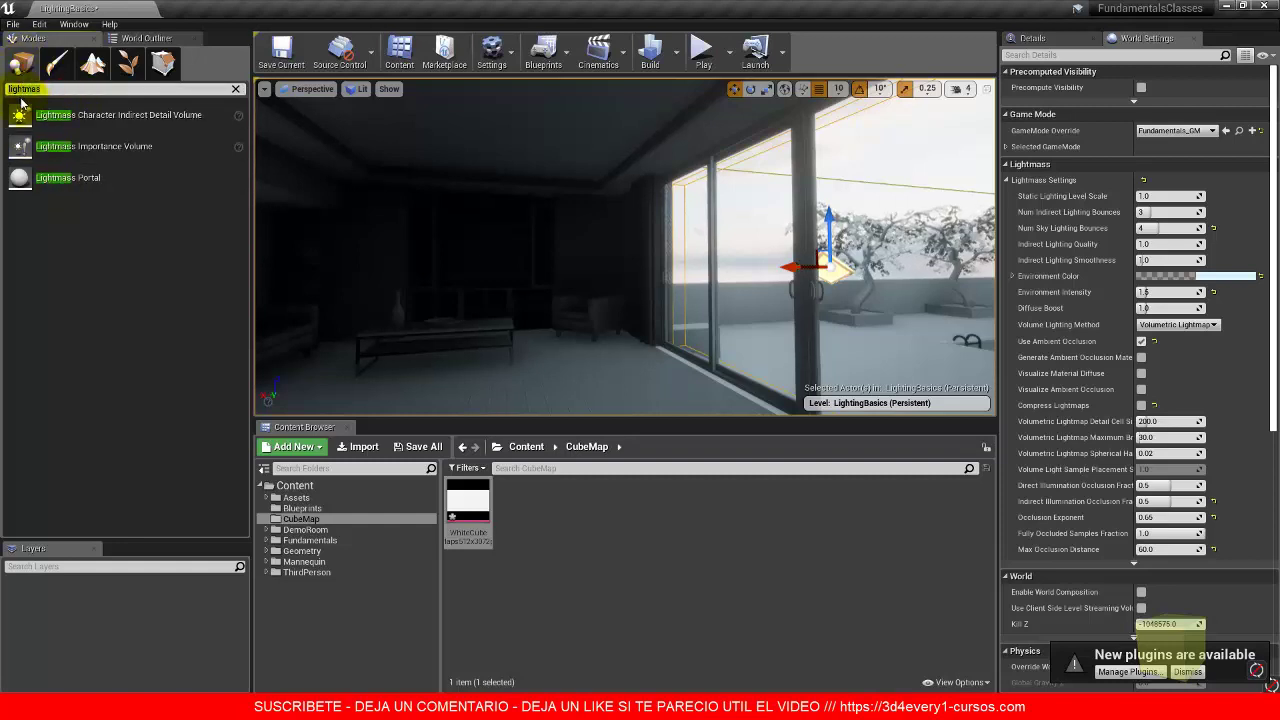
pyautogui.press('BackSpace')
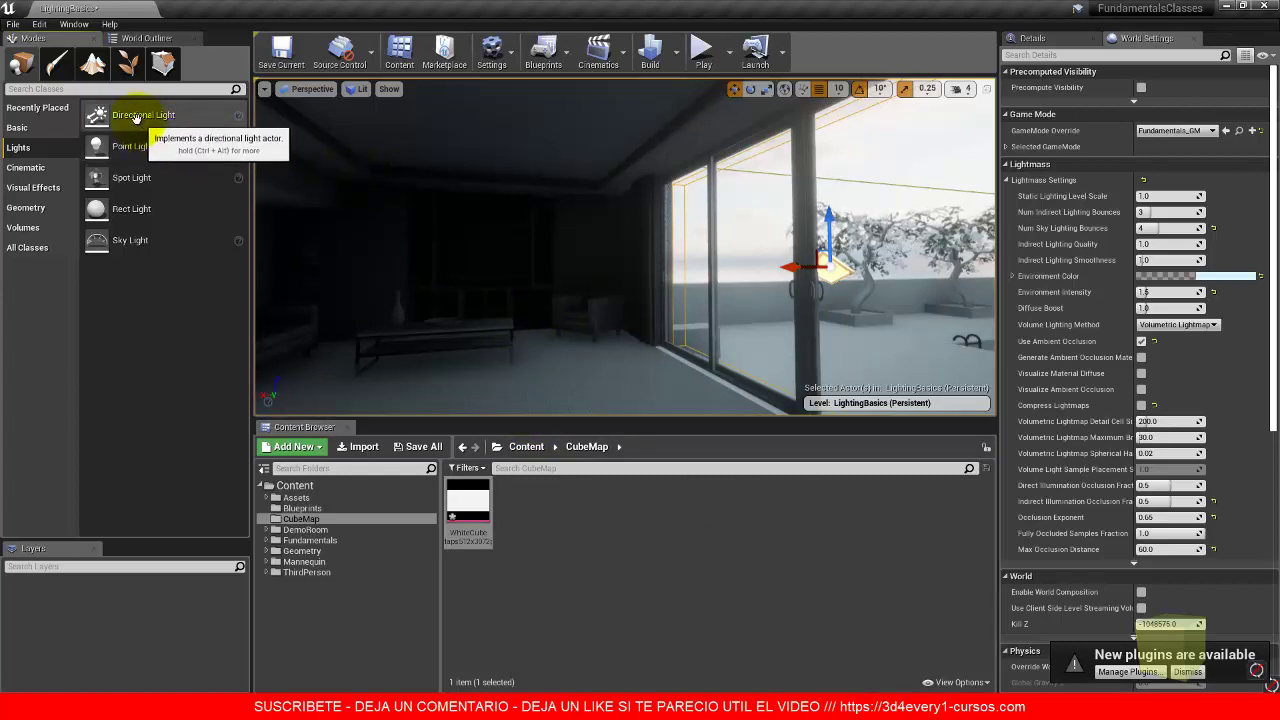
pyautogui.moveTo(128, 118); pyautogui.dragTo(643, 378)
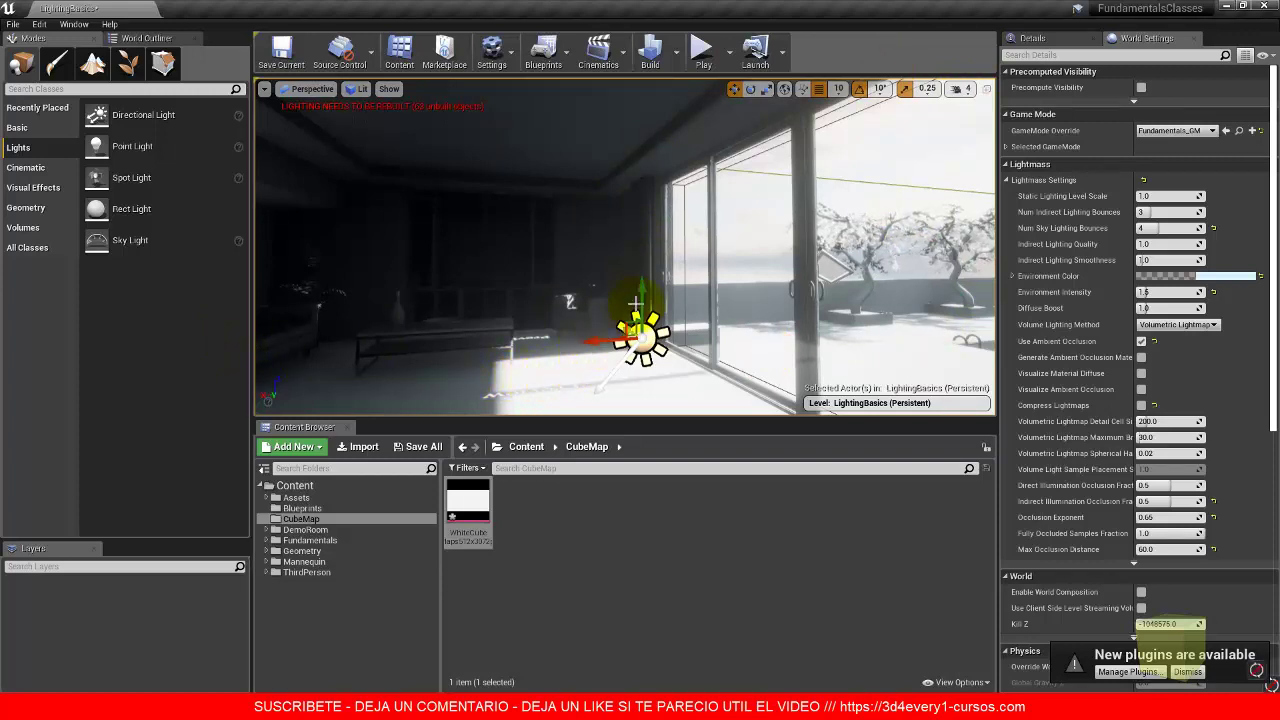
pyautogui.keyDown('alt'); pyautogui.moveTo(620, 360); pyautogui.dragTo(583, 349); pyautogui.keyUp('alt')
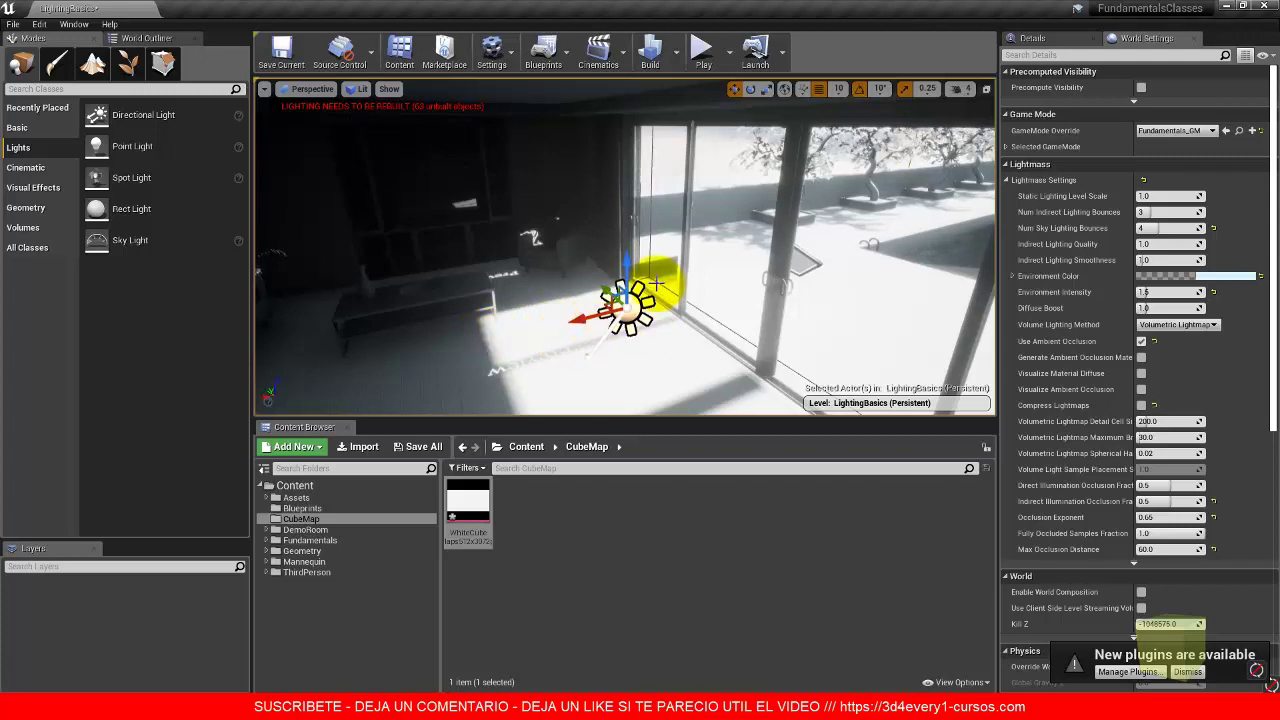
# Step: Rotate the Directional Light to about X 11, Y -28 and Z 23 degrees so sunlight enters through the glass doors onto the coffee table
pyautogui.moveTo(605, 292); pyautogui.dragTo(521, 320)
pyautogui.press('e')
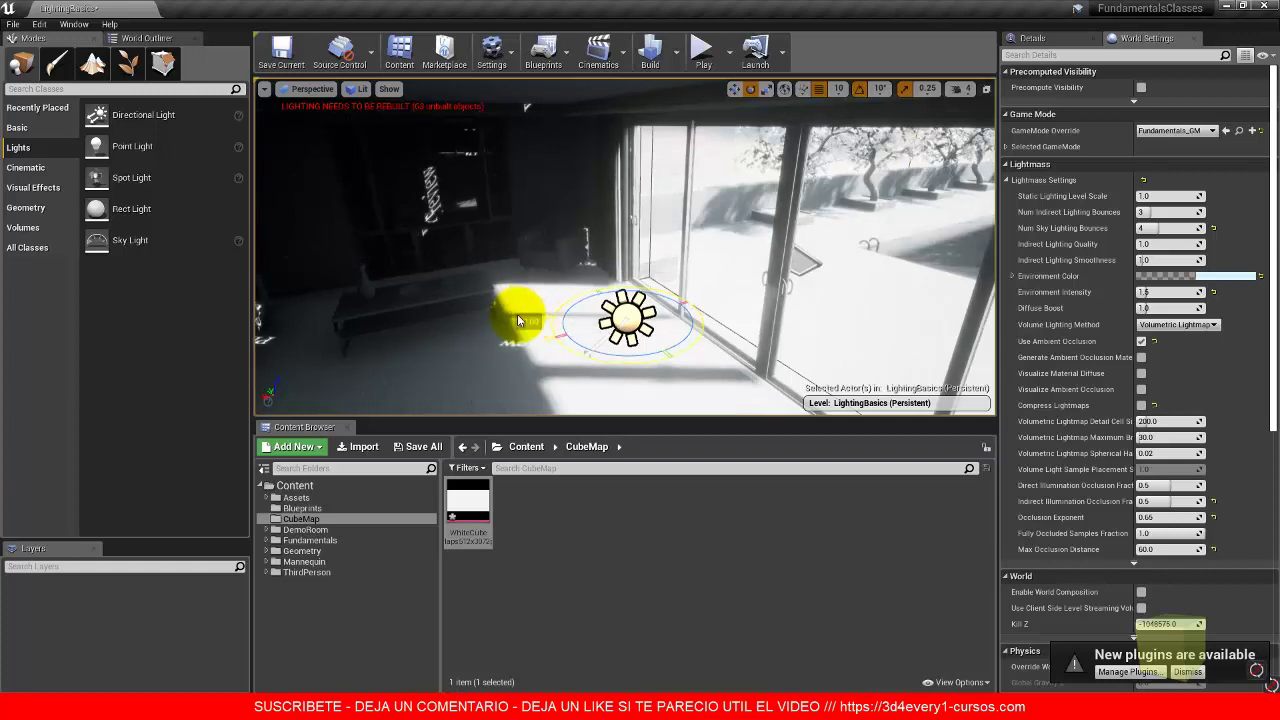
pyautogui.moveTo(521, 321); pyautogui.dragTo(530, 318)
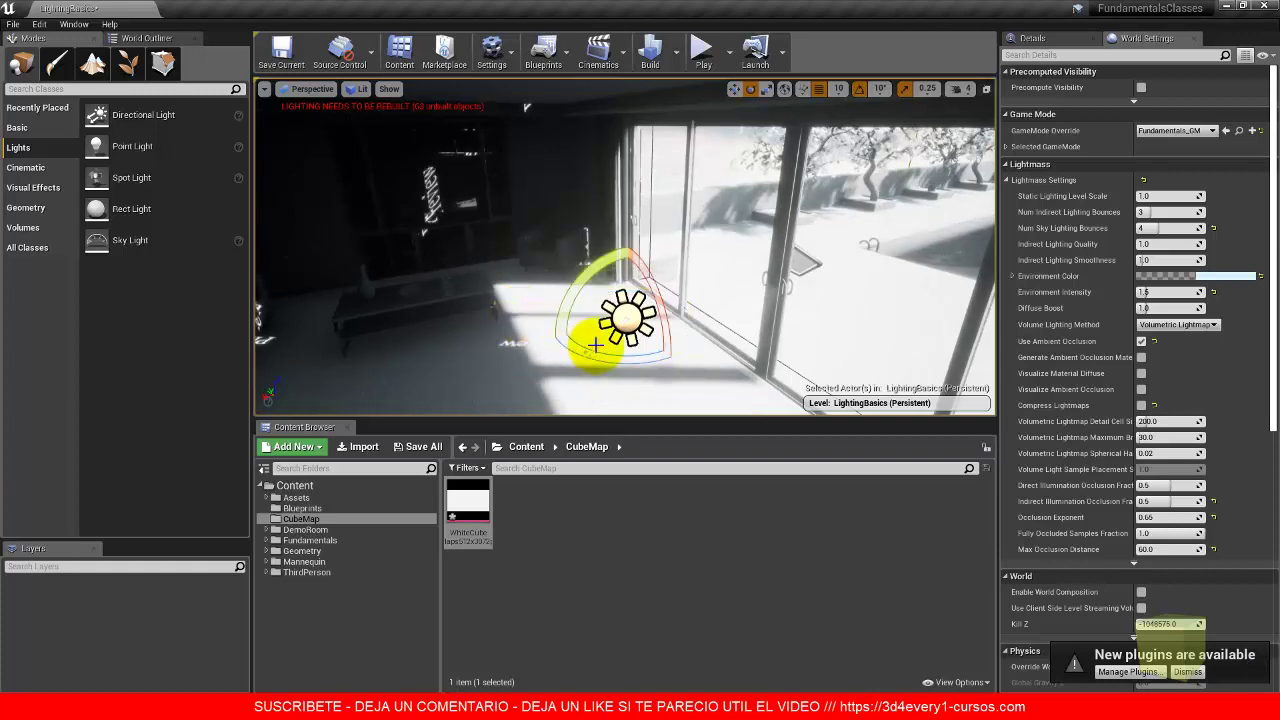
pyautogui.moveTo(583, 283); pyautogui.dragTo(597, 250)
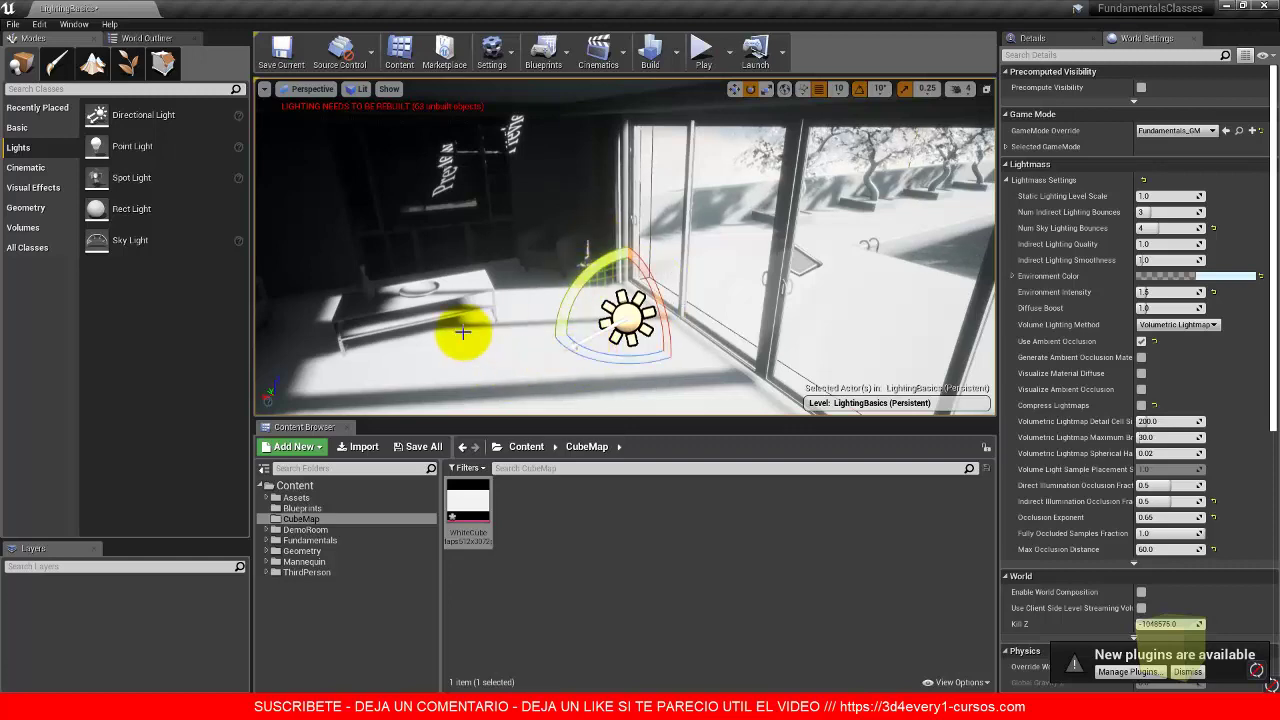
# Step: Rebuild the lighting with the Directional Light, review its light properties and return to the World Settings
pyautogui.moveTo(658, 328); pyautogui.dragTo(566, 297, button='right')
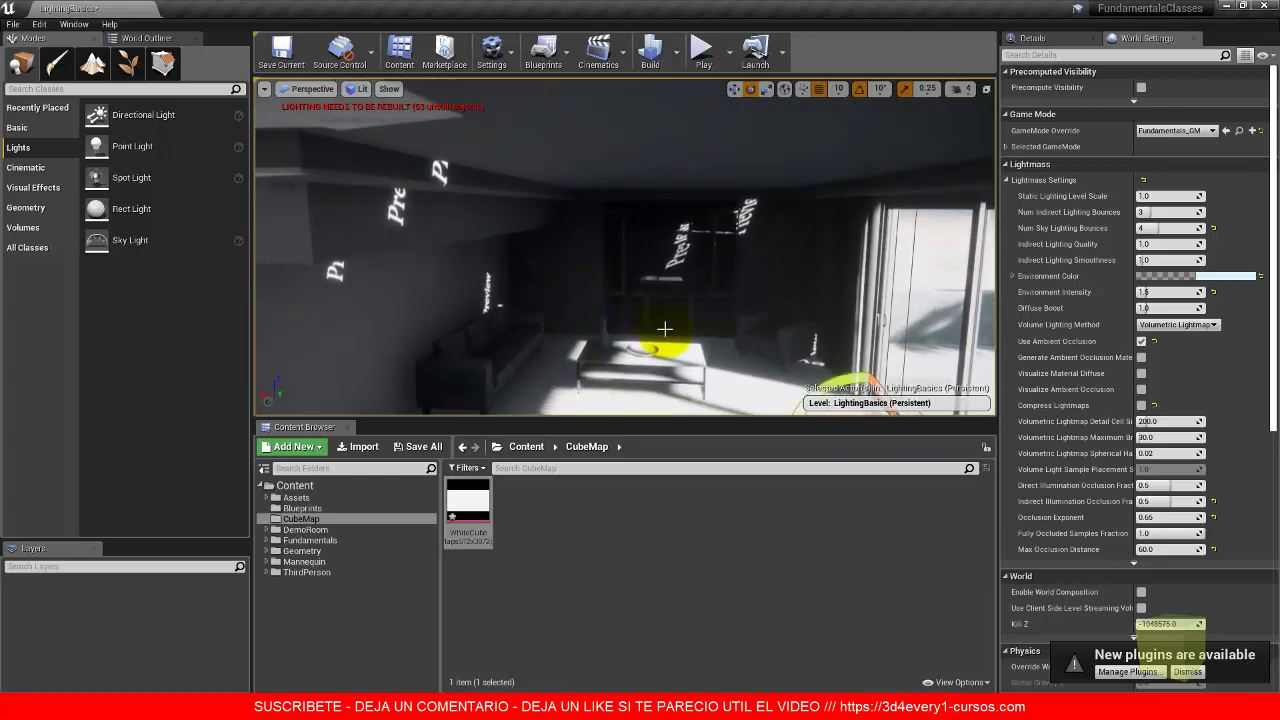
pyautogui.click(743, 238)
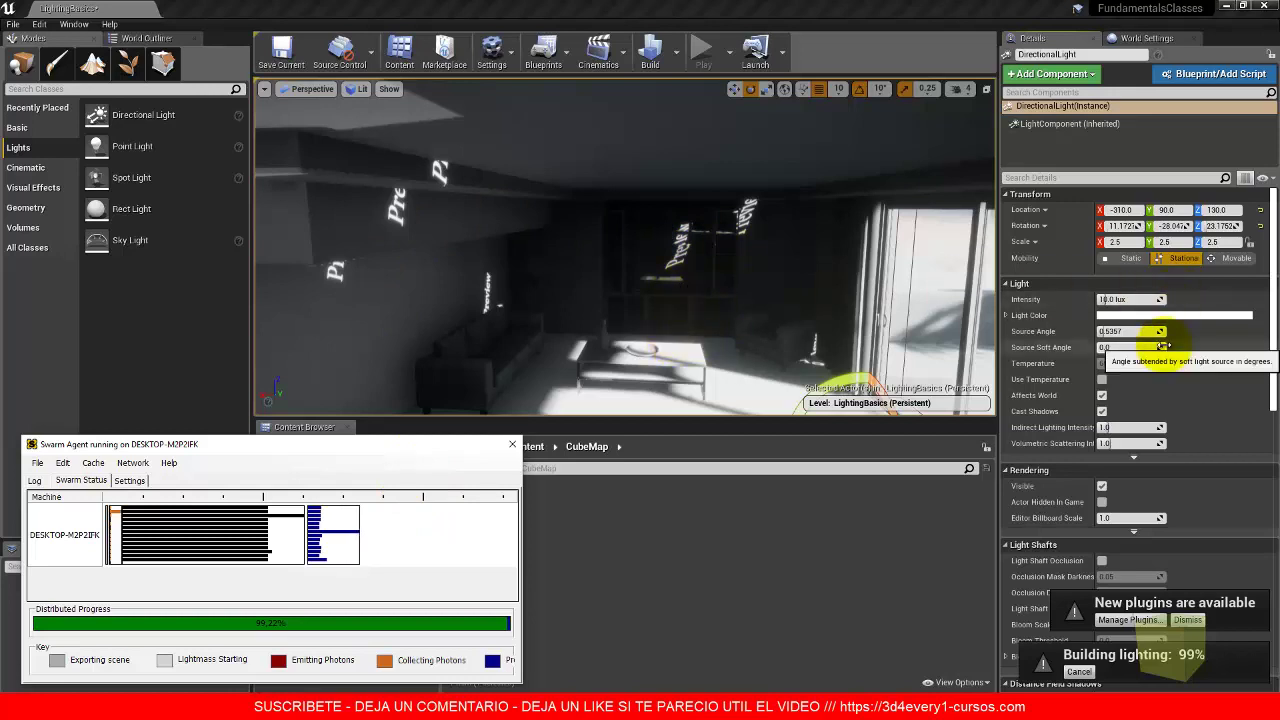
pyautogui.click(1147, 38)
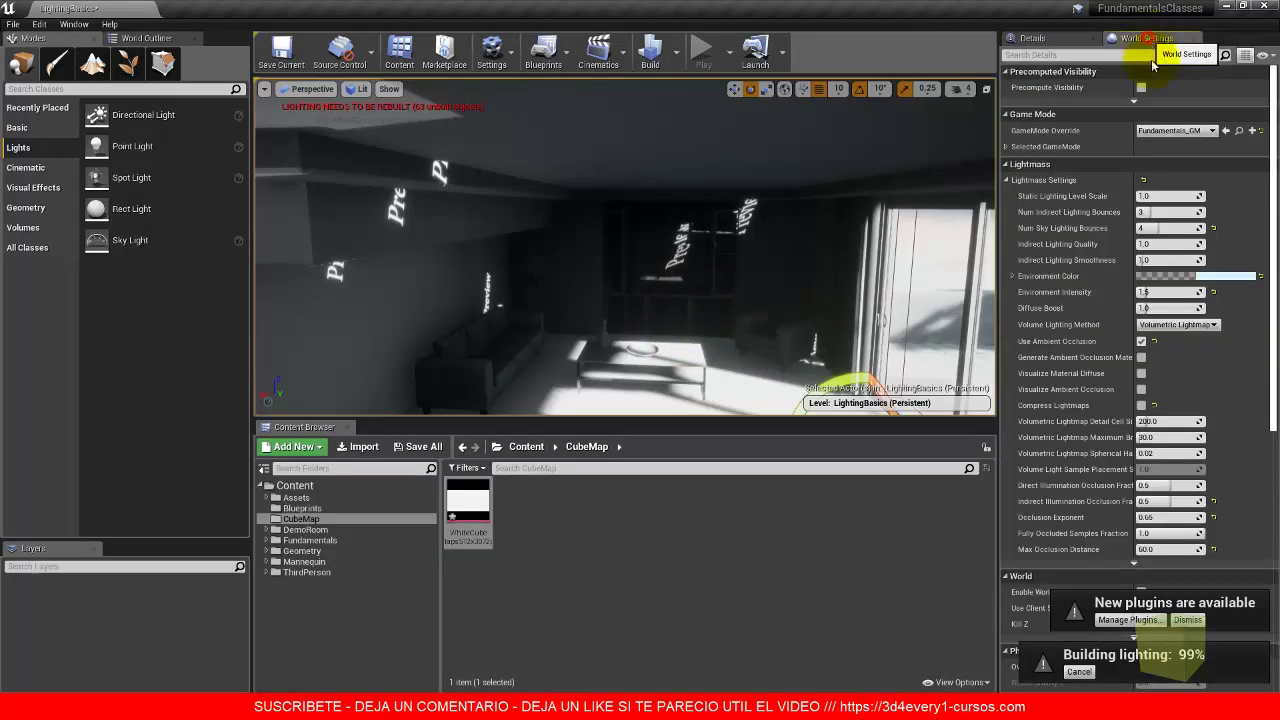
# Step: Show the Directional Light's details and examine the rebuilt lighting around the living room
pyautogui.click(1035, 38)
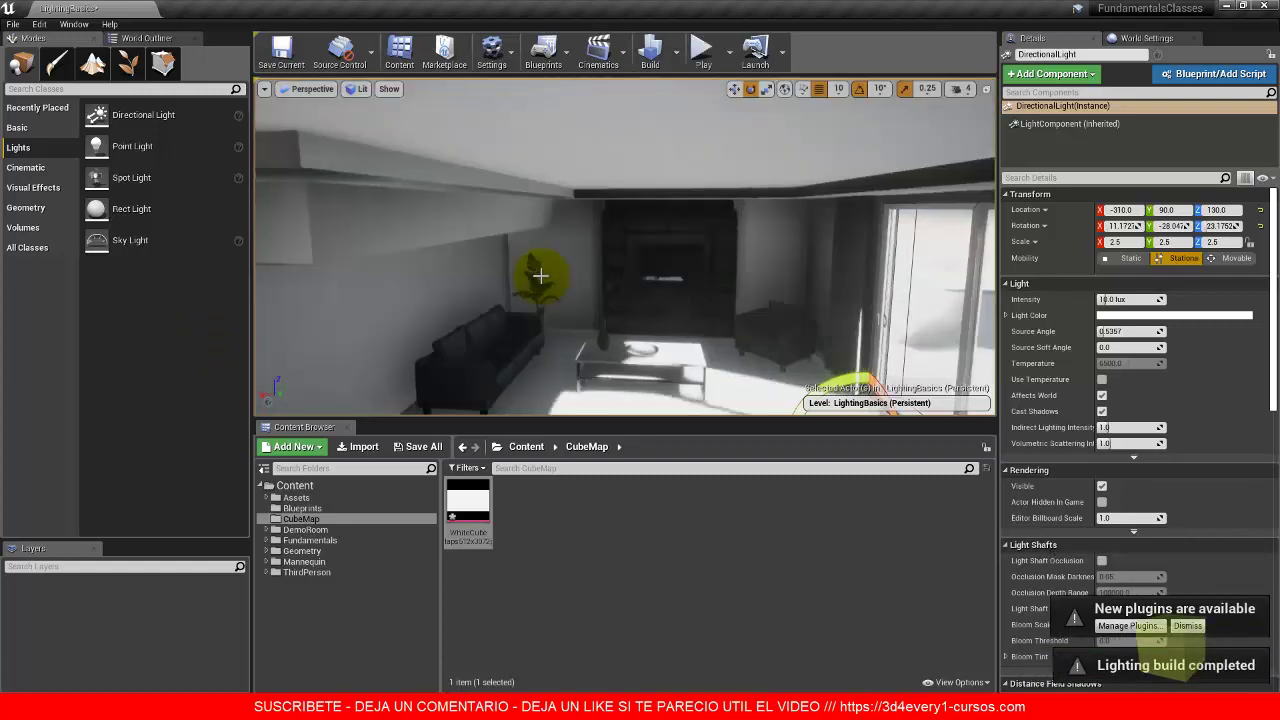
pyautogui.moveTo(719, 312); pyautogui.dragTo(773, 259)
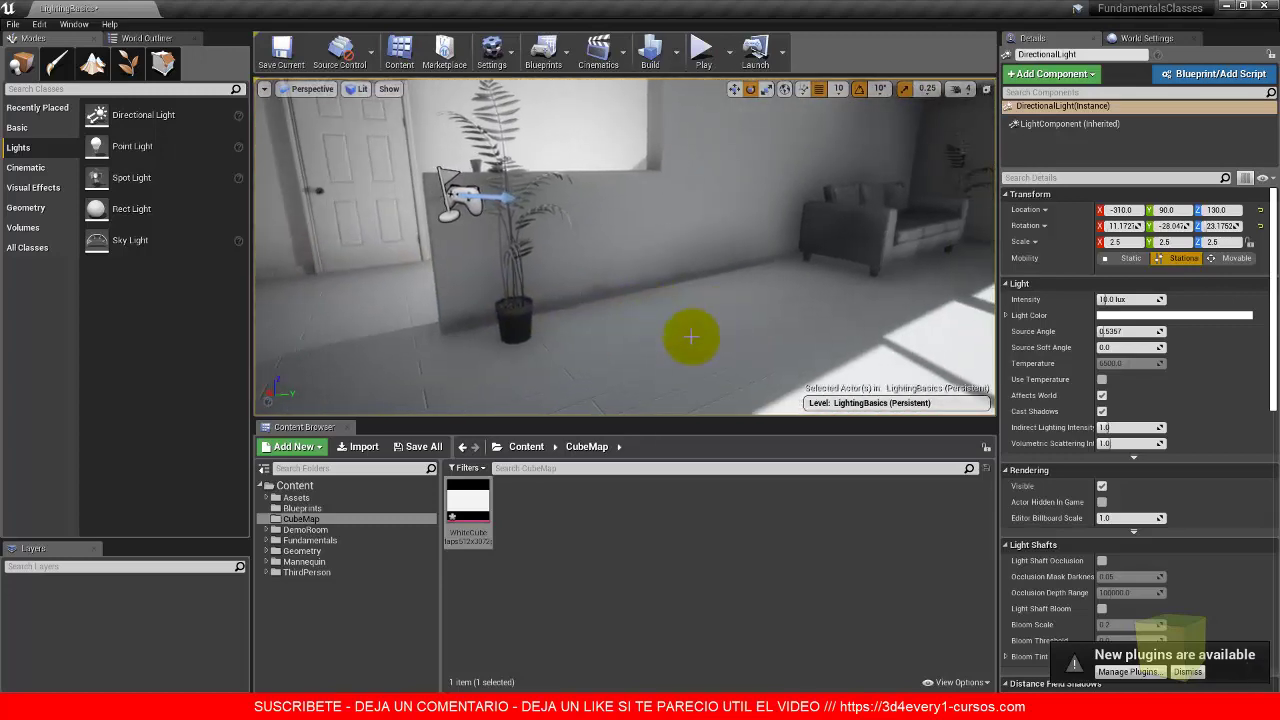
pyautogui.moveTo(743, 291); pyautogui.dragTo(855, 262, button='right')
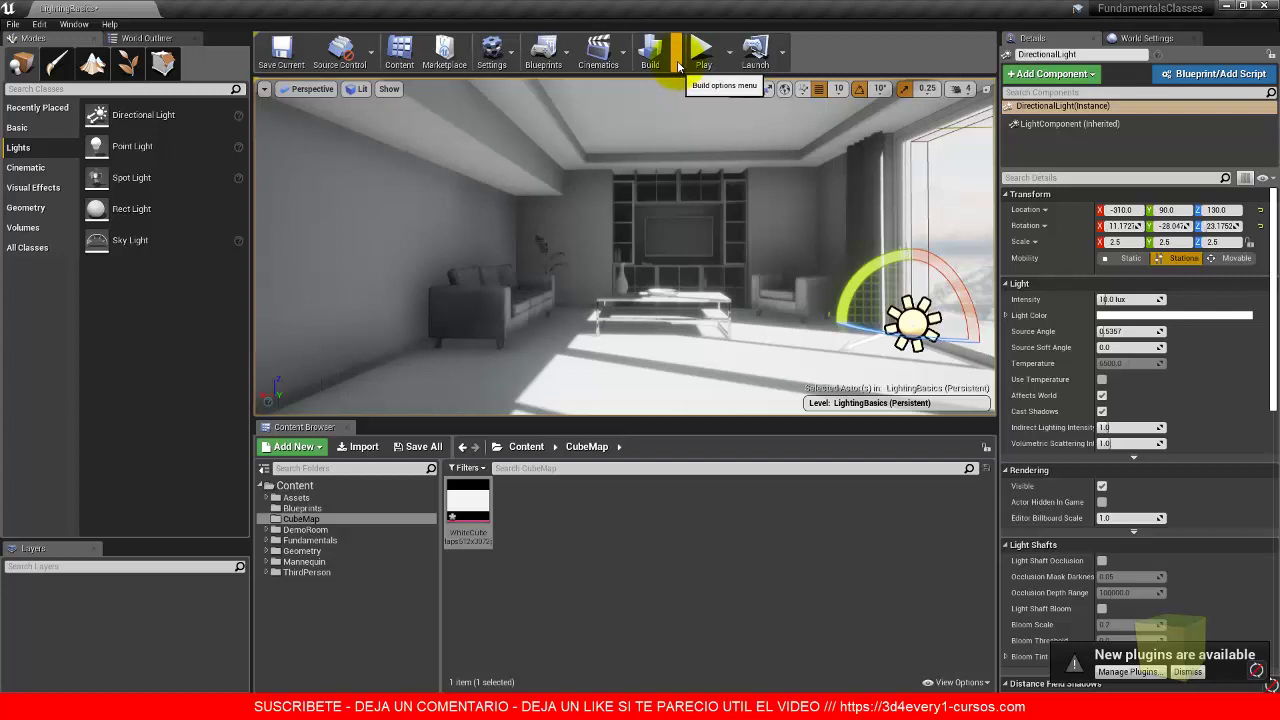
# Step: Check the available lighting build quality levels and return to the World Settings
pyautogui.click(677, 60)
pyautogui.moveTo(748, 107)
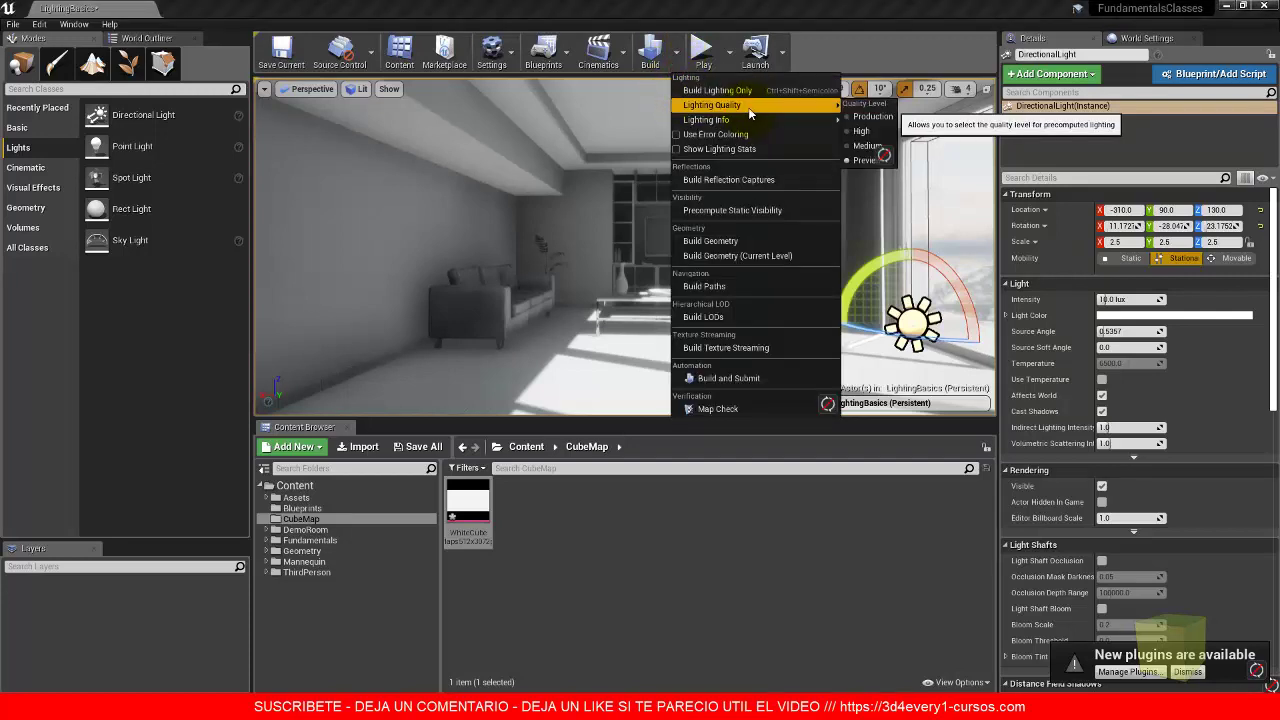
pyautogui.click(1148, 42)
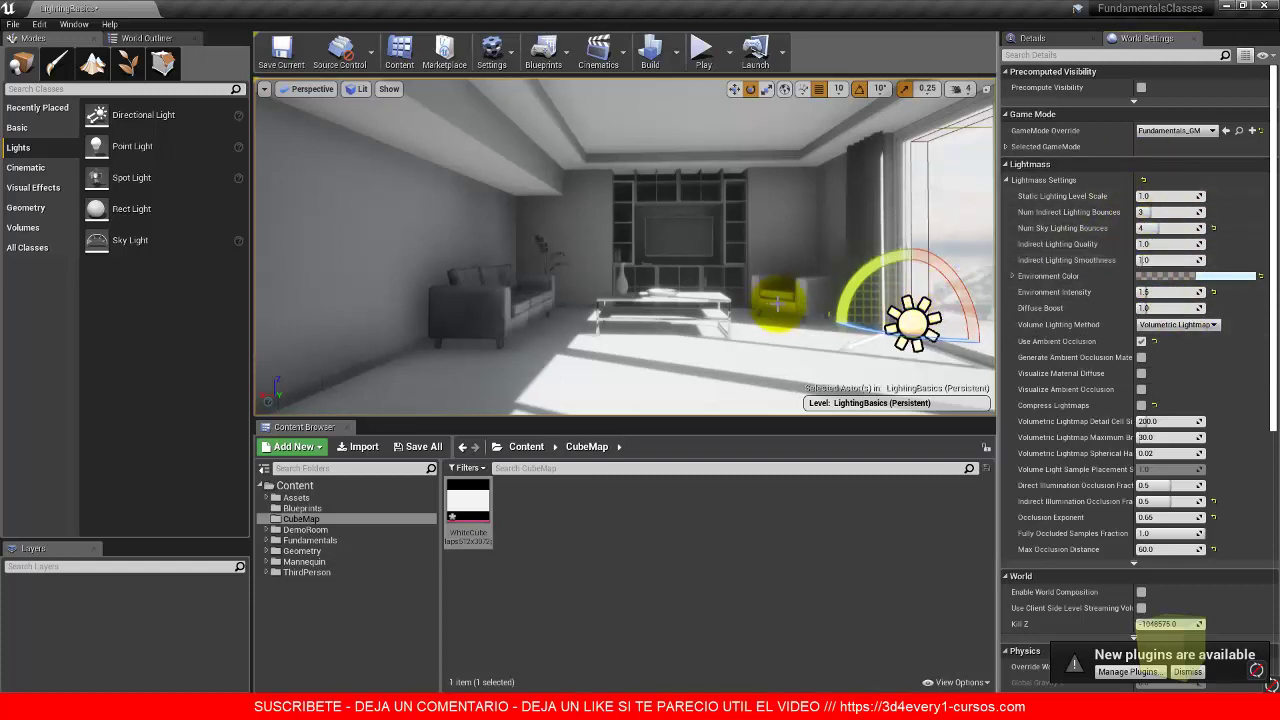
# Step: Preview the living room in Unlit view mode and switch the viewport to Lighting Only
pyautogui.moveTo(781, 293); pyautogui.dragTo(883, 271, button='right')
pyautogui.moveTo(757, 309); pyautogui.dragTo(664, 292, button='right')
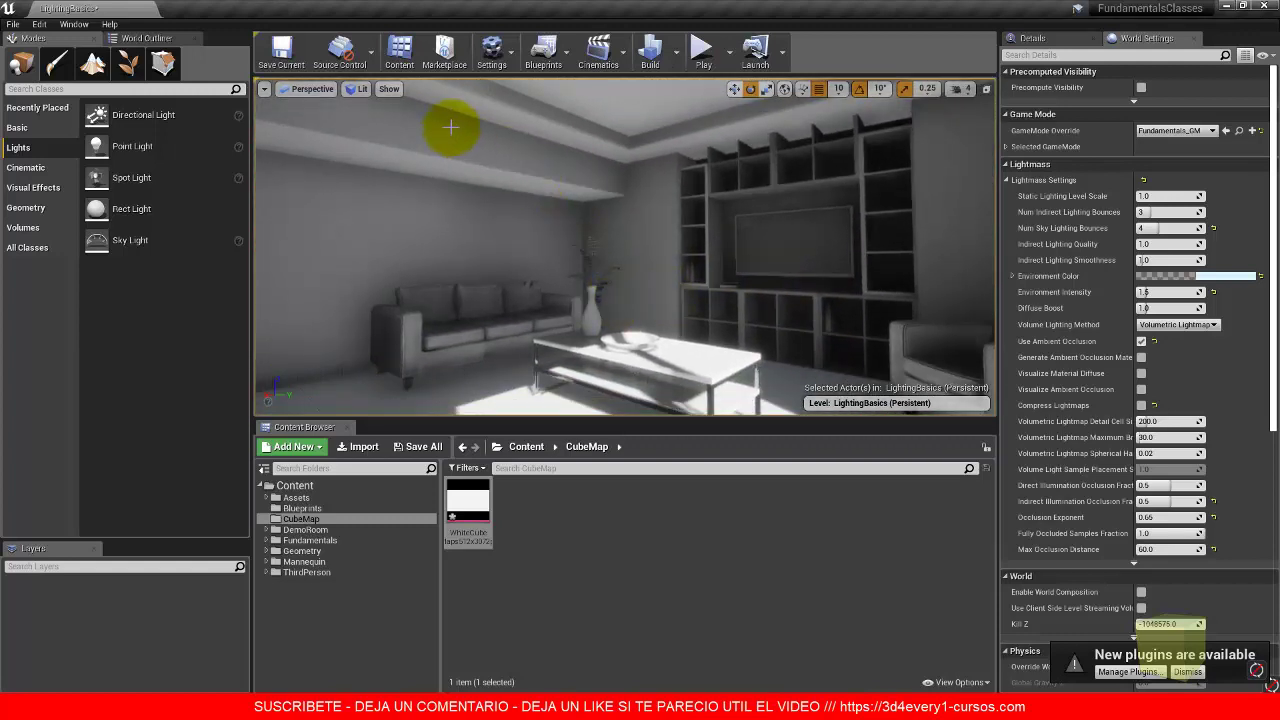
pyautogui.click(357, 90)
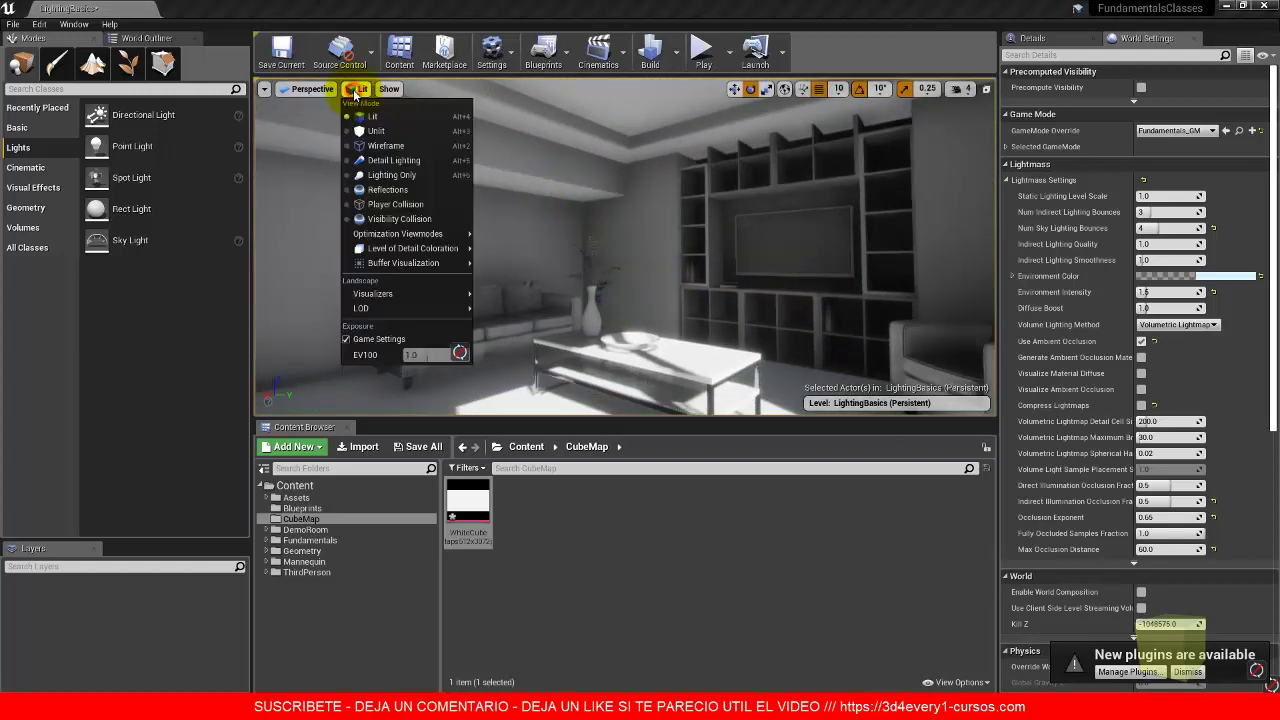
pyautogui.click(383, 131)
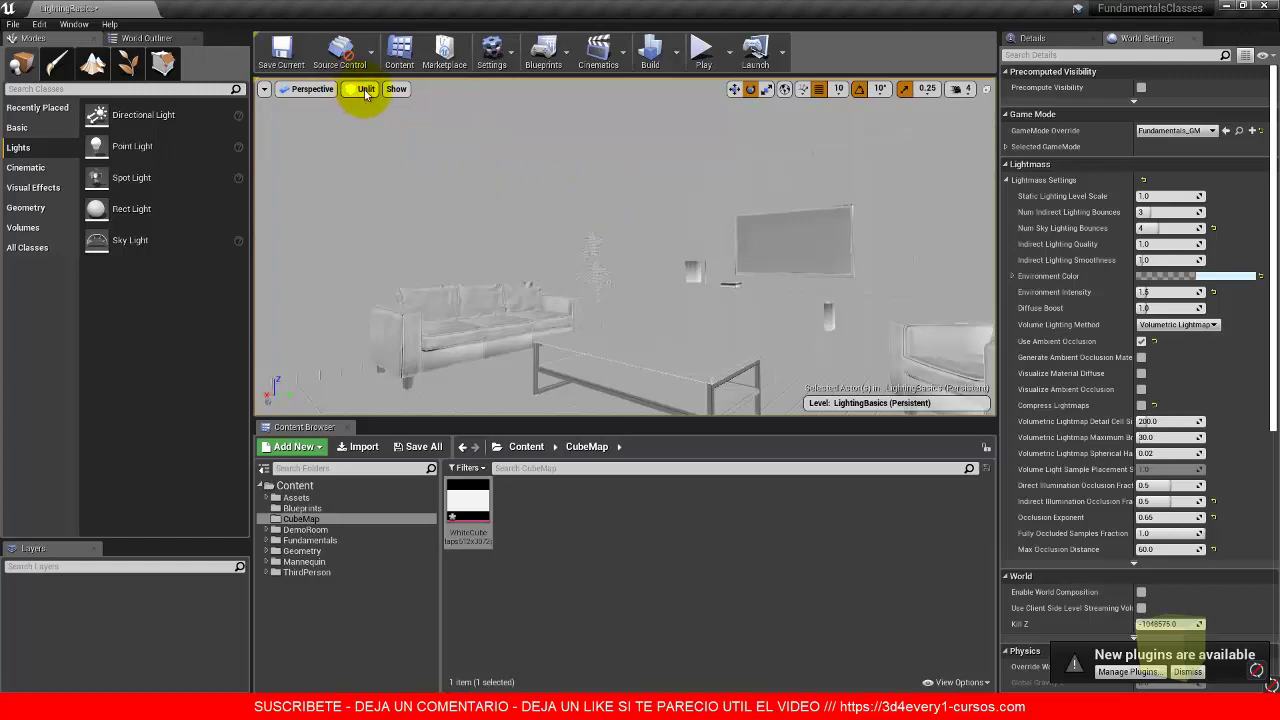
pyautogui.click(366, 90)
pyautogui.click(407, 177)
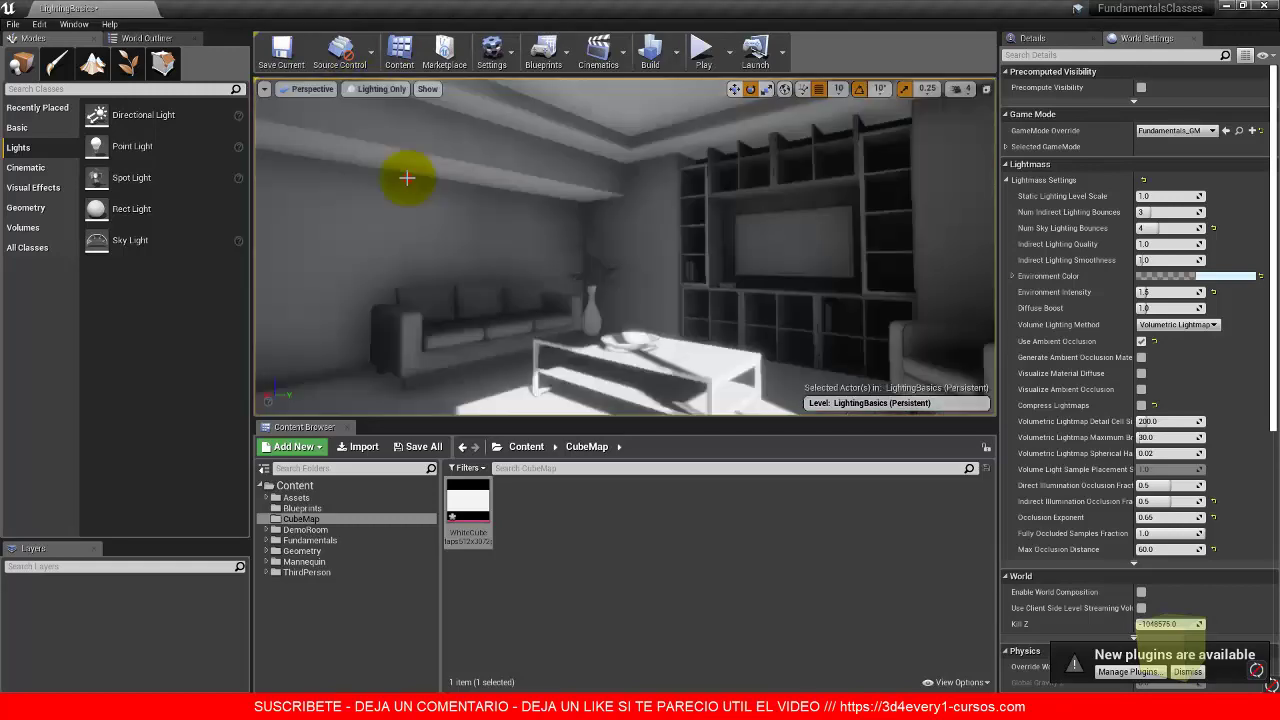
pyautogui.moveTo(598, 274); pyautogui.dragTo(728, 275, button='right')
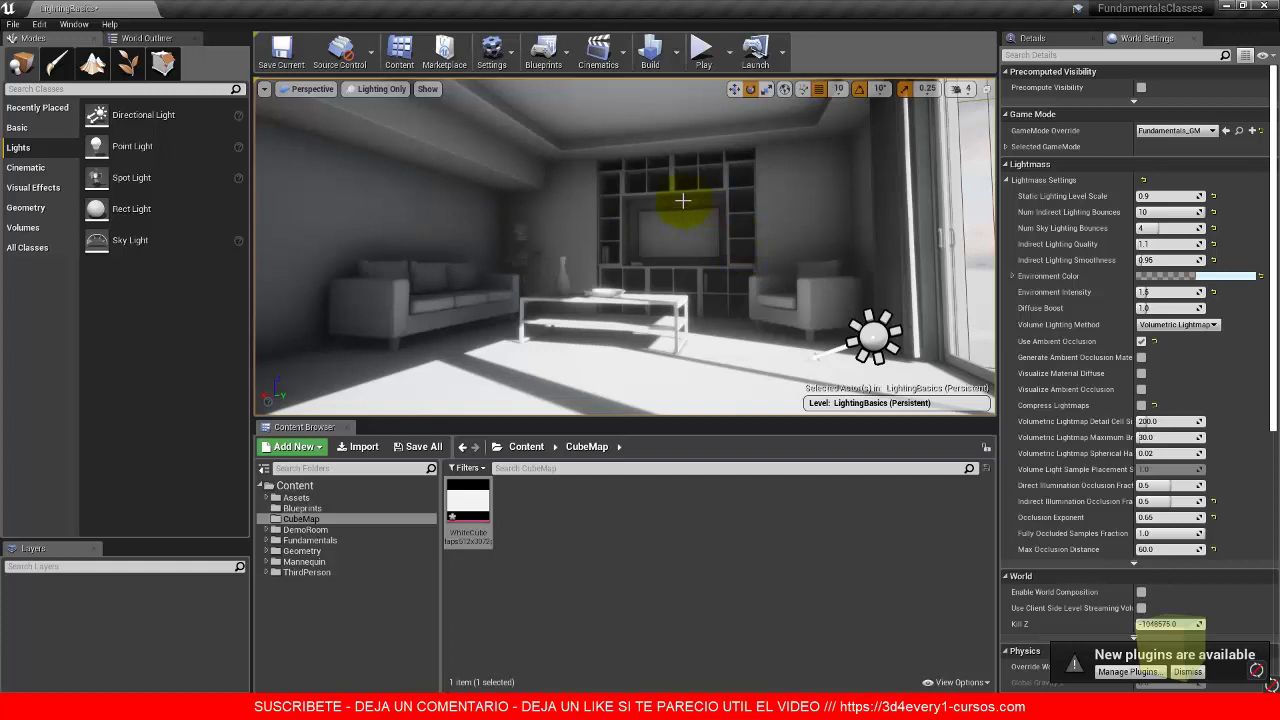
# Step: Open the Swarm Agent window and examine the timeline of the finished lighting build
pyautogui.click(407, 695)
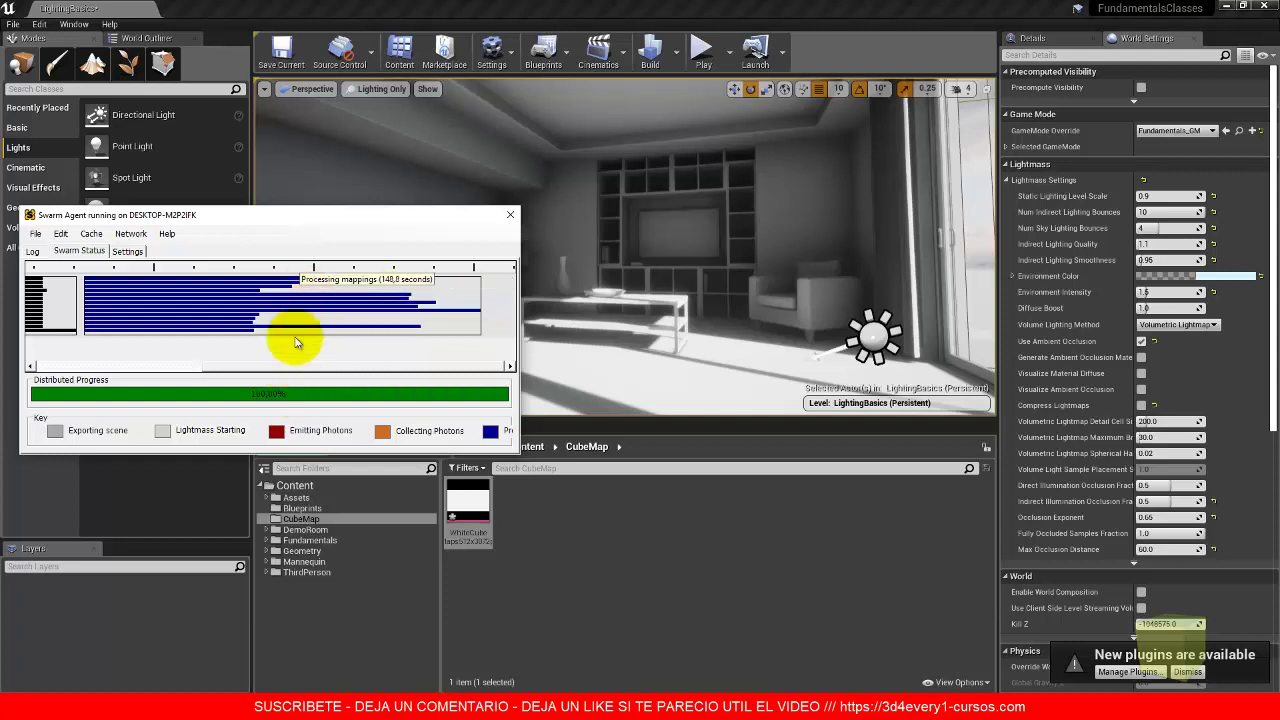
pyautogui.moveTo(281, 375); pyautogui.dragTo(120, 349)
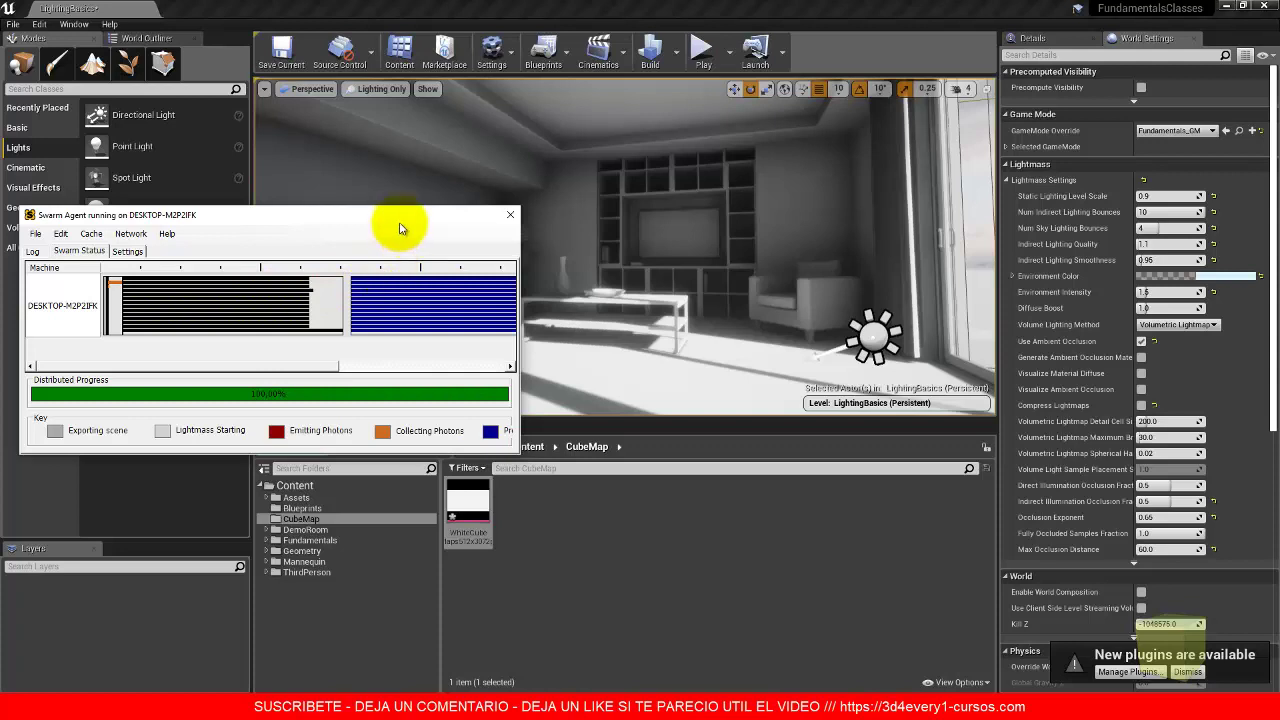
pyautogui.moveTo(242, 367)
pyautogui.mouseDown()
pyautogui.moveTo(417, 363)
pyautogui.moveTo(349, 366)
pyautogui.moveTo(387, 366)
pyautogui.mouseUp()
pyautogui.moveTo(423, 220); pyautogui.dragTo(455, 258)
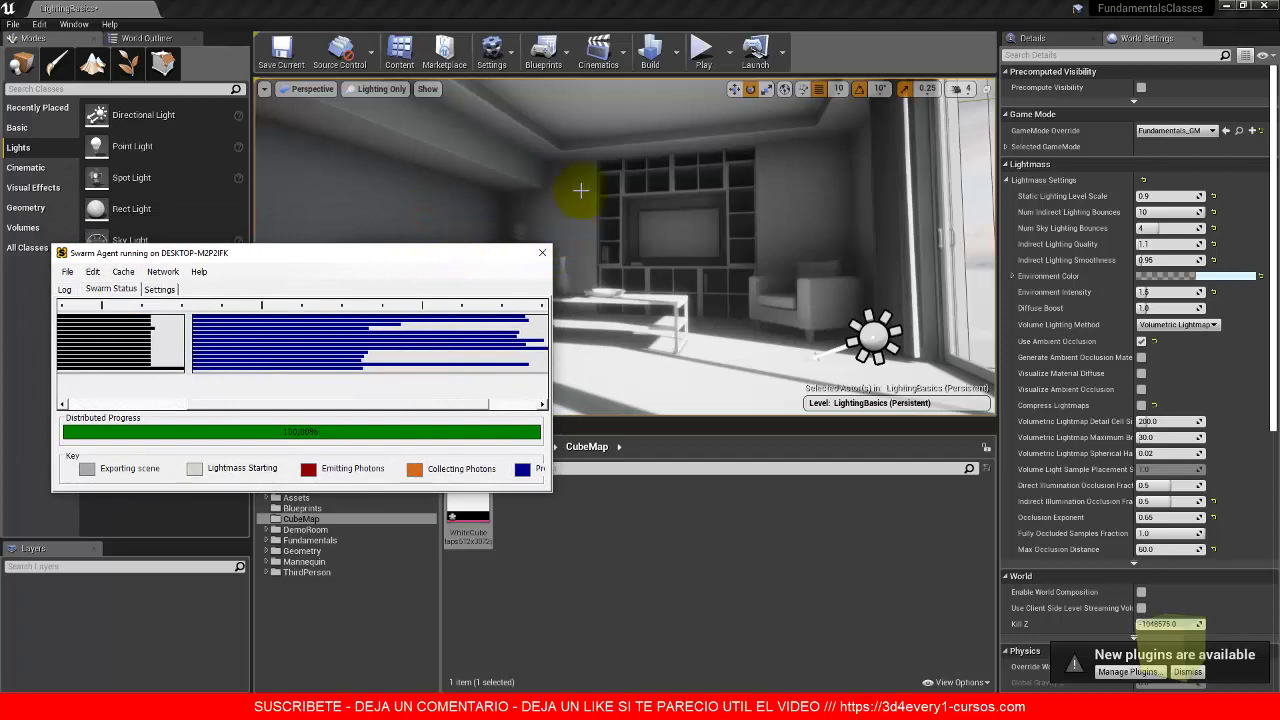
# Step: Check the selected lighting build quality alongside the Lightmass settings for lighting scale and indirect bounces
pyautogui.click(676, 52)
pyautogui.moveTo(737, 106)
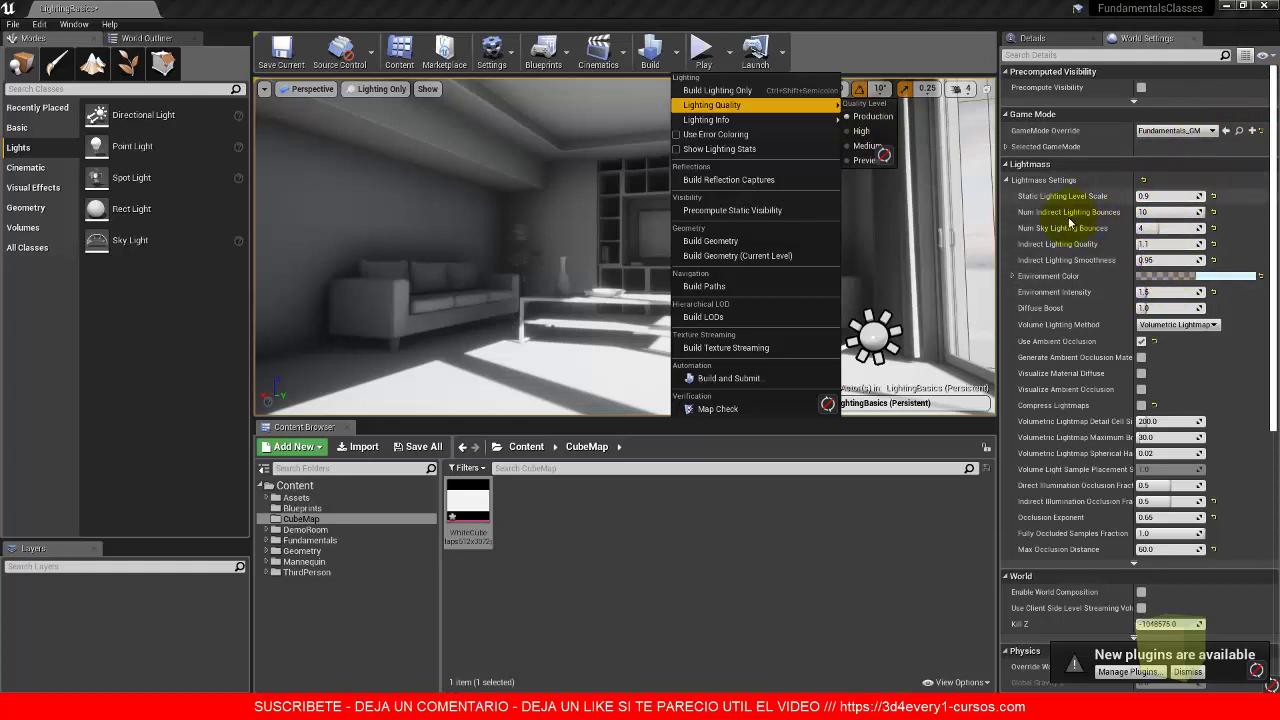
pyautogui.moveTo(1073, 199)
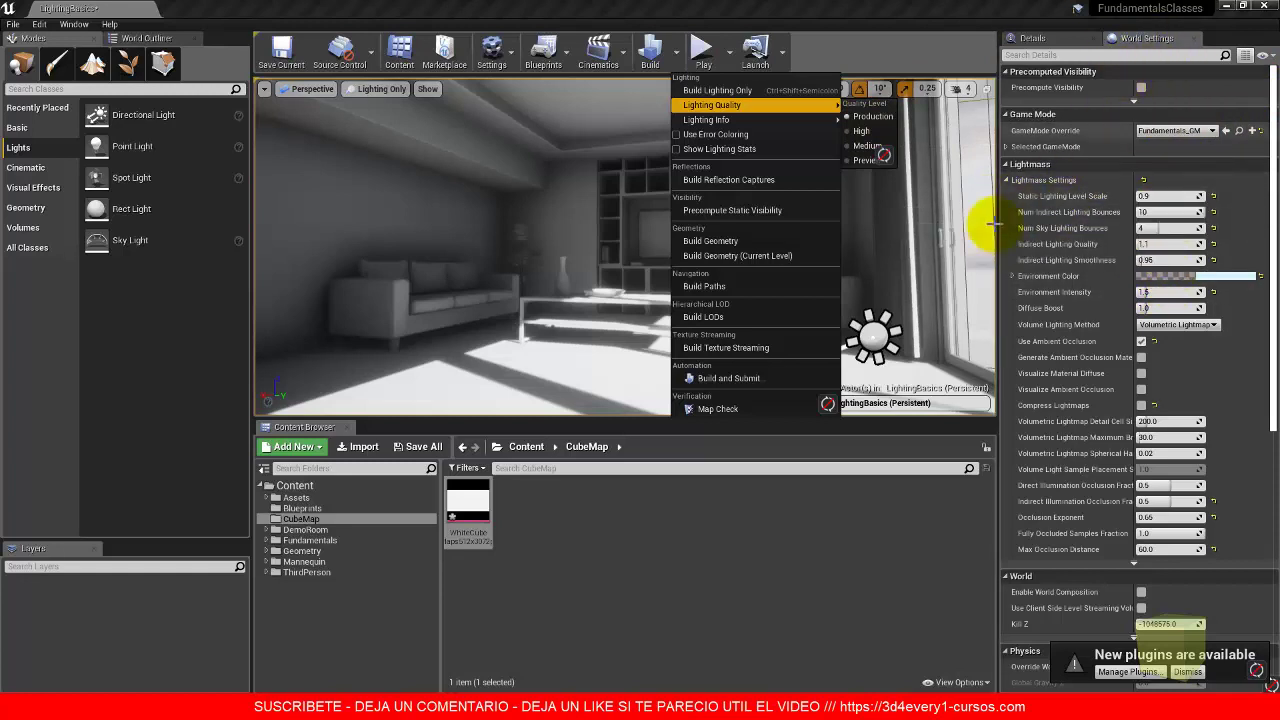
pyautogui.click(841, 60)
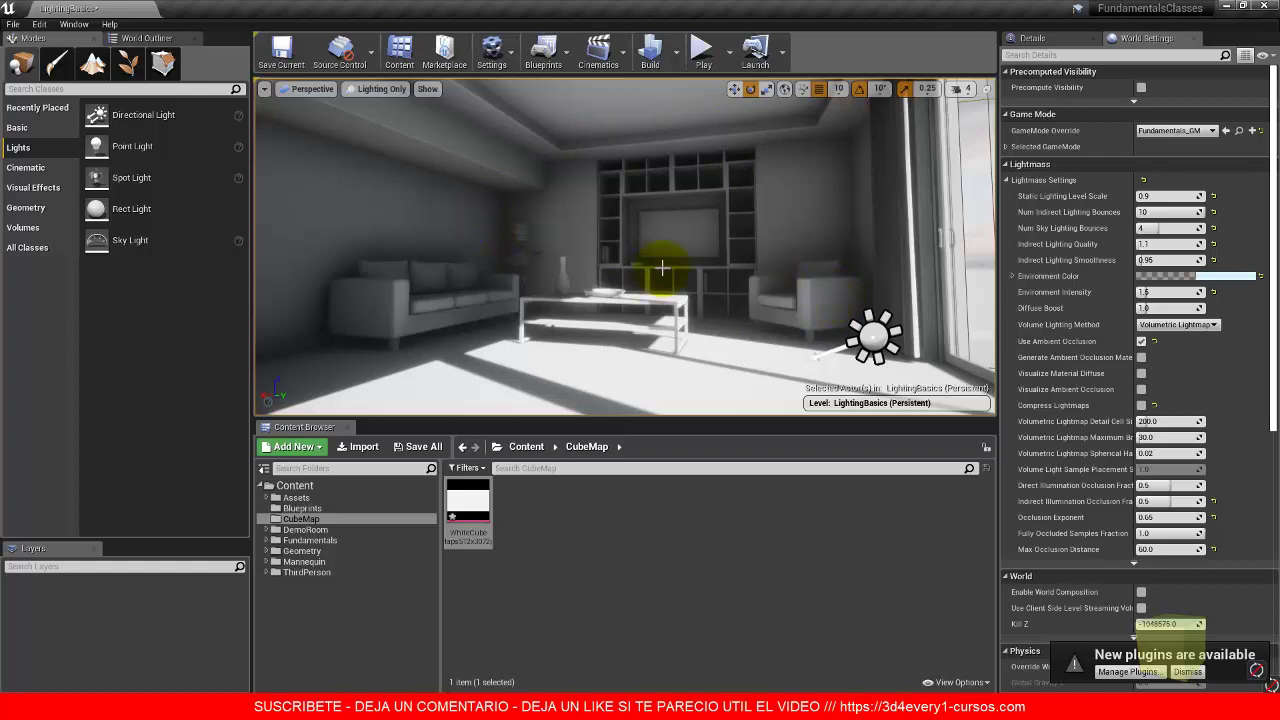
# Step: Compare the living room in Lit view mode with the Lighting Only view mode
pyautogui.click(376, 89)
pyautogui.click(382, 117)
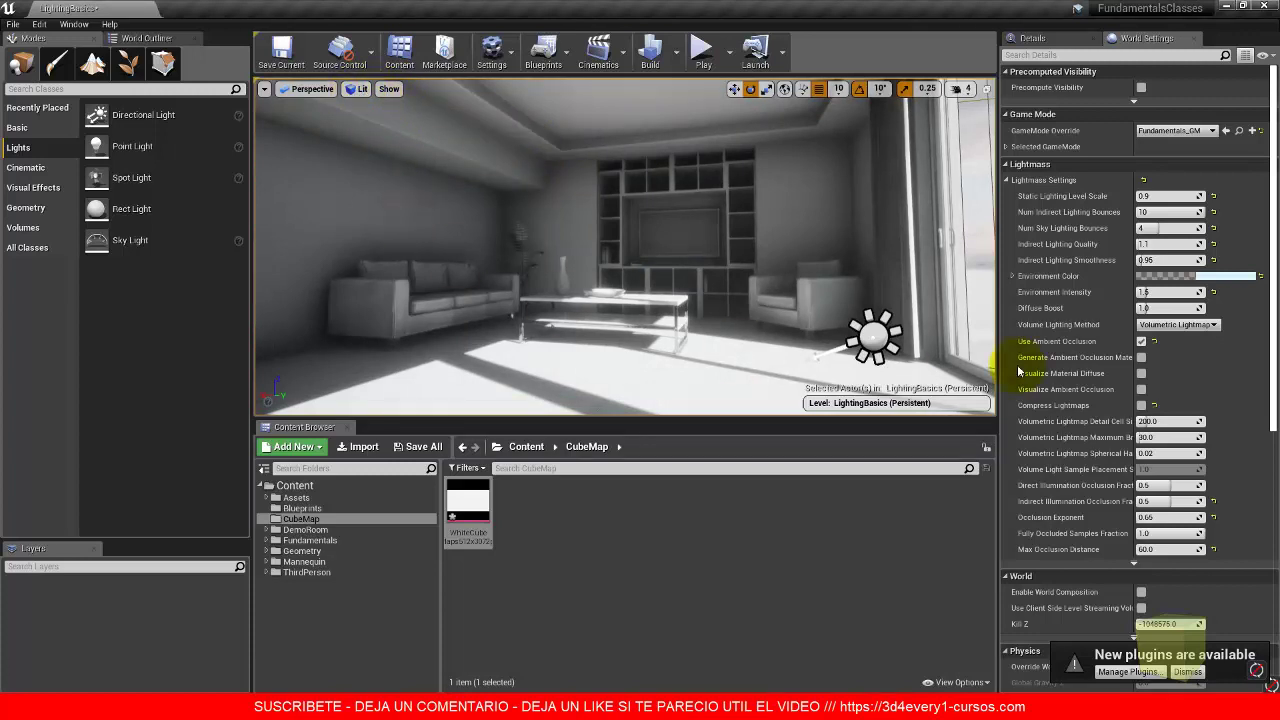
pyautogui.click(354, 89)
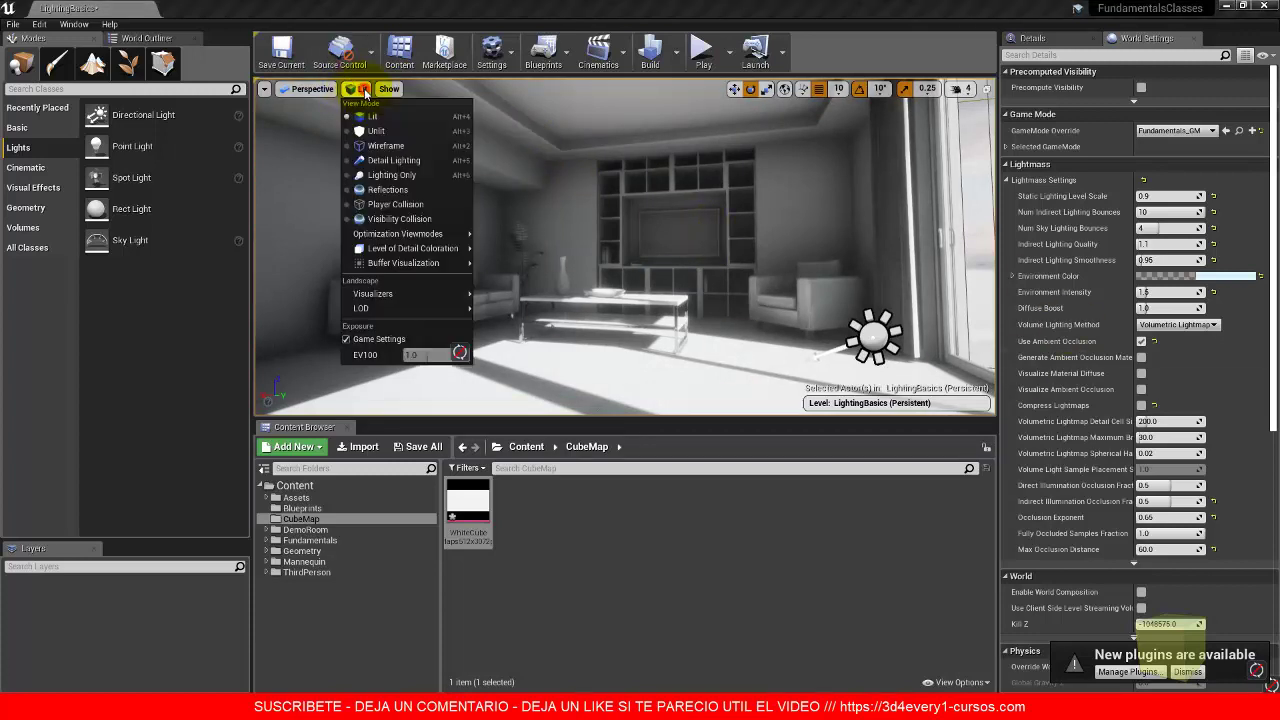
pyautogui.click(399, 176)
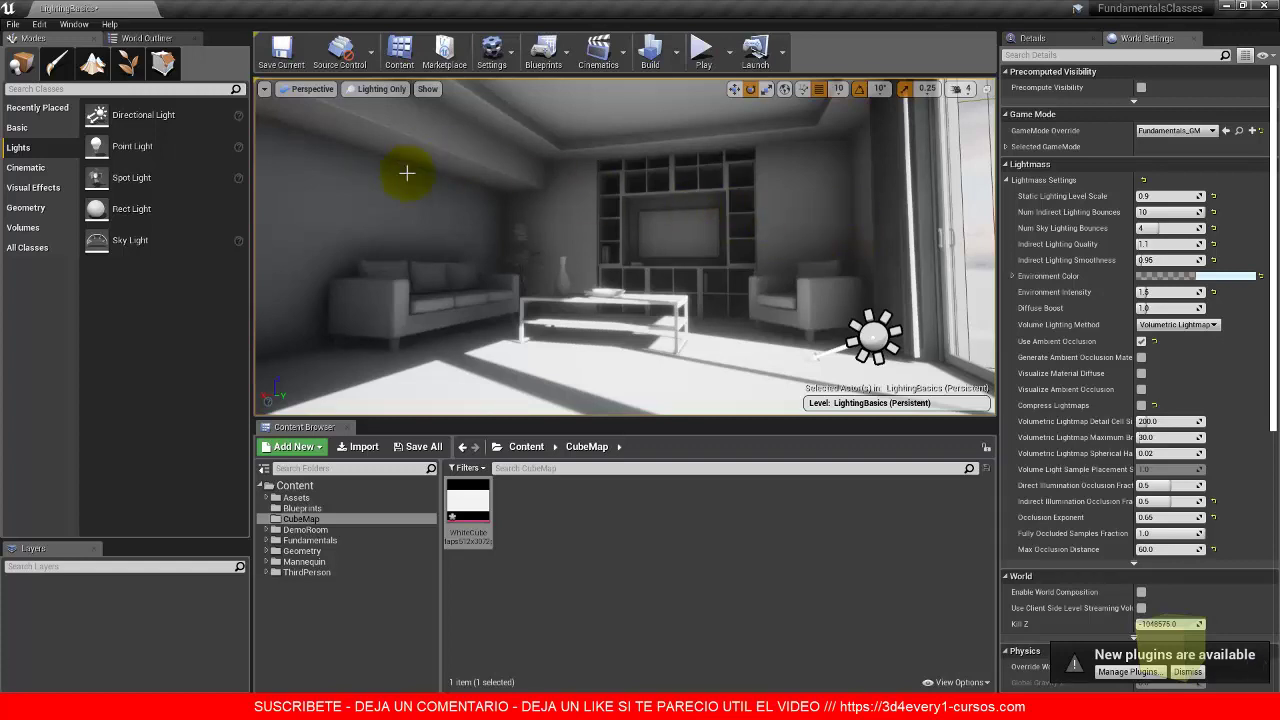
# Step: Disable the Game Settings exposure and lower the viewport's EV100 to about -3.8
pyautogui.click(381, 90)
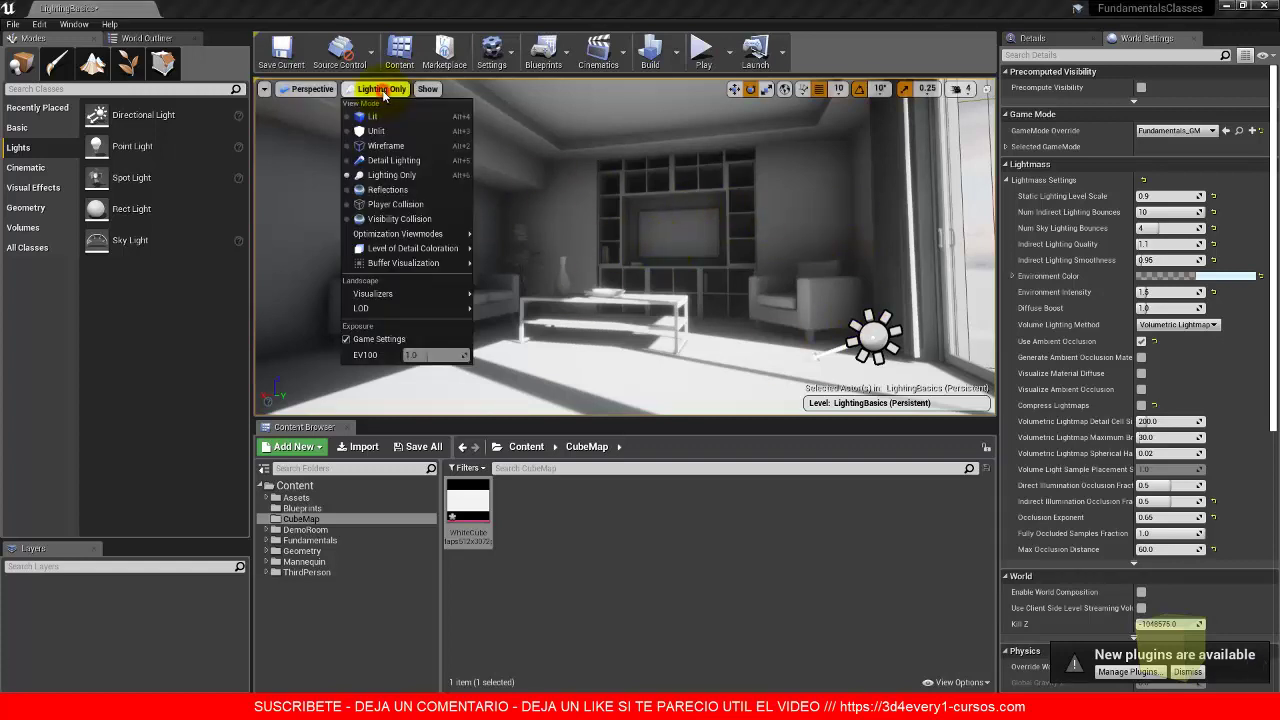
pyautogui.click(347, 340)
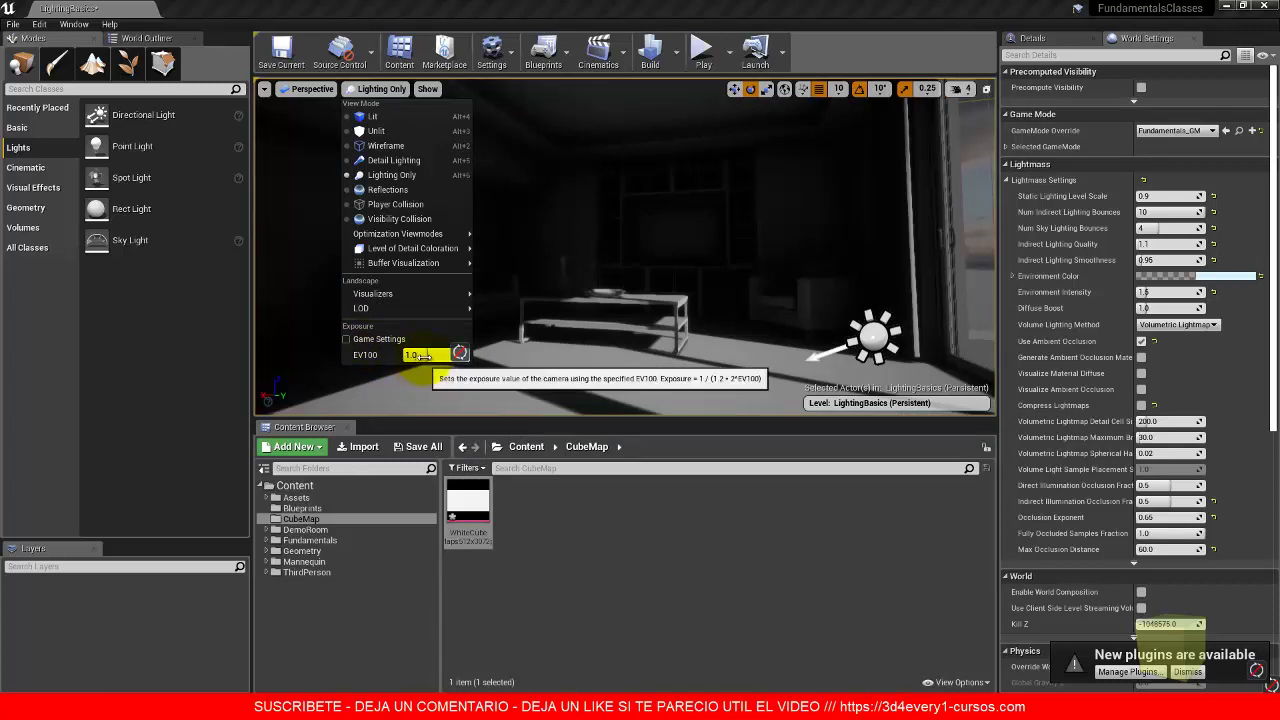
pyautogui.moveTo(420, 355); pyautogui.dragTo(416, 355)
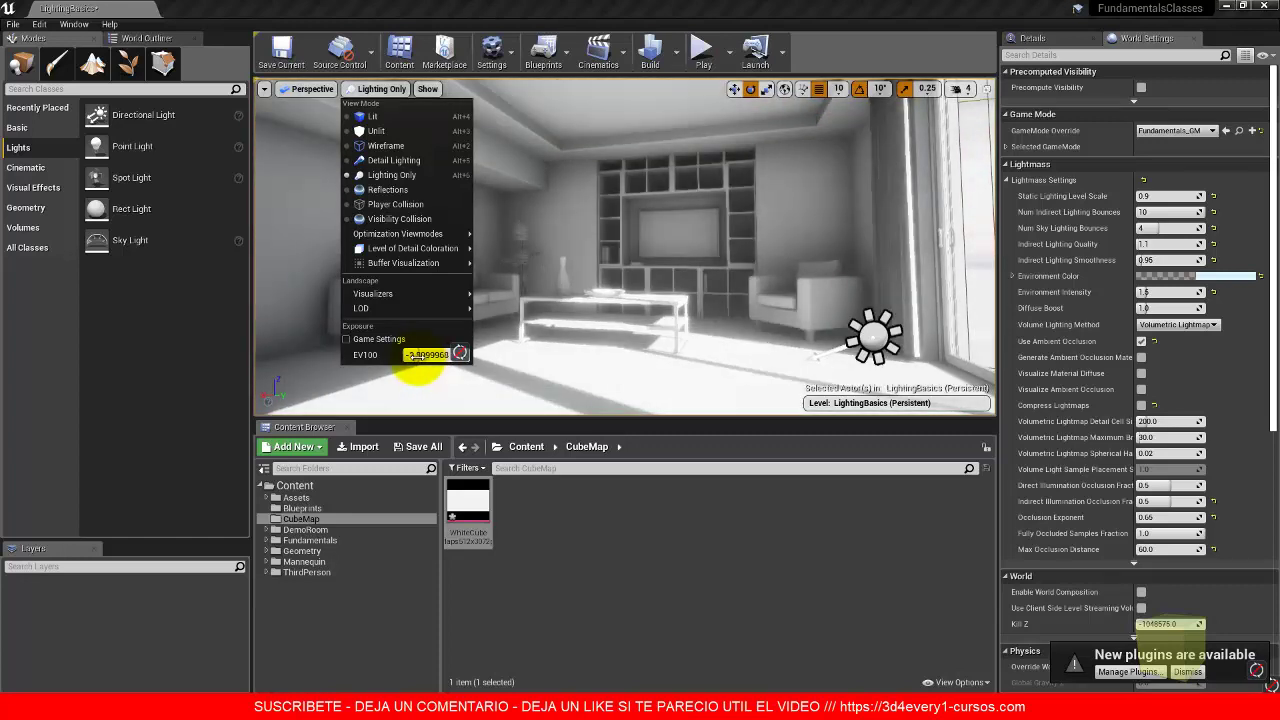
pyautogui.moveTo(416, 355); pyautogui.dragTo(416, 355)
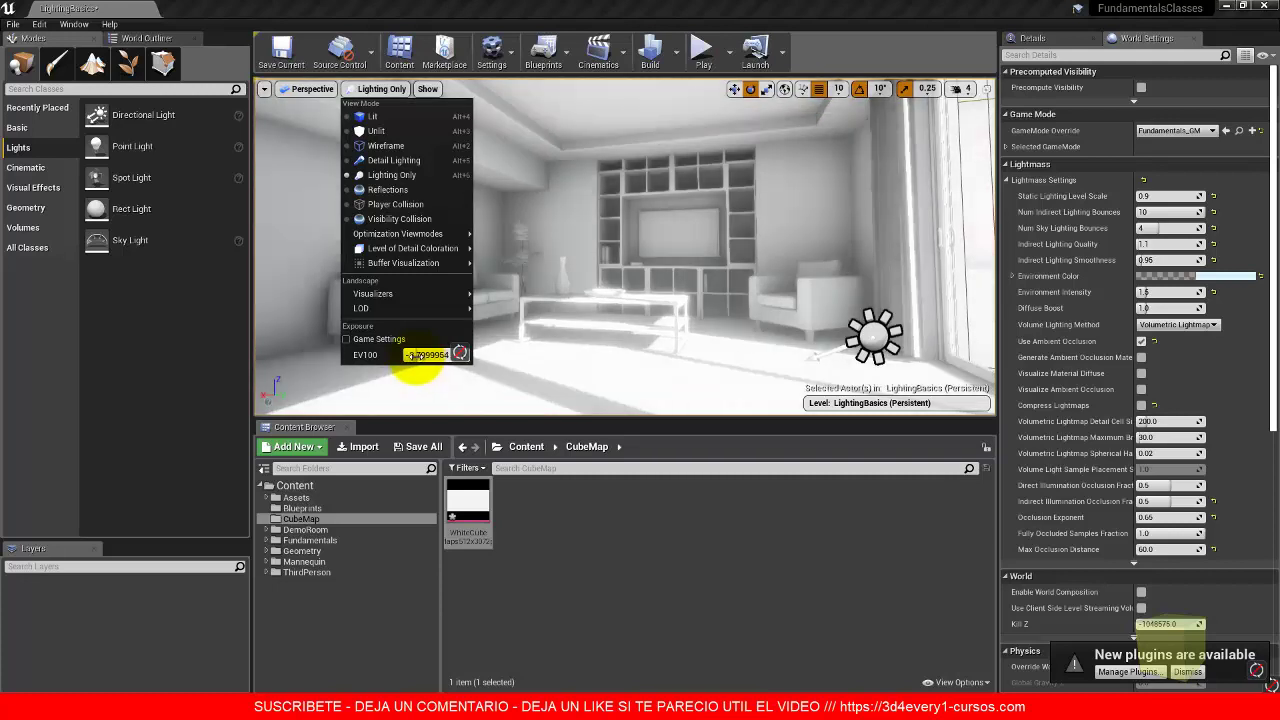
pyautogui.moveTo(428, 310)
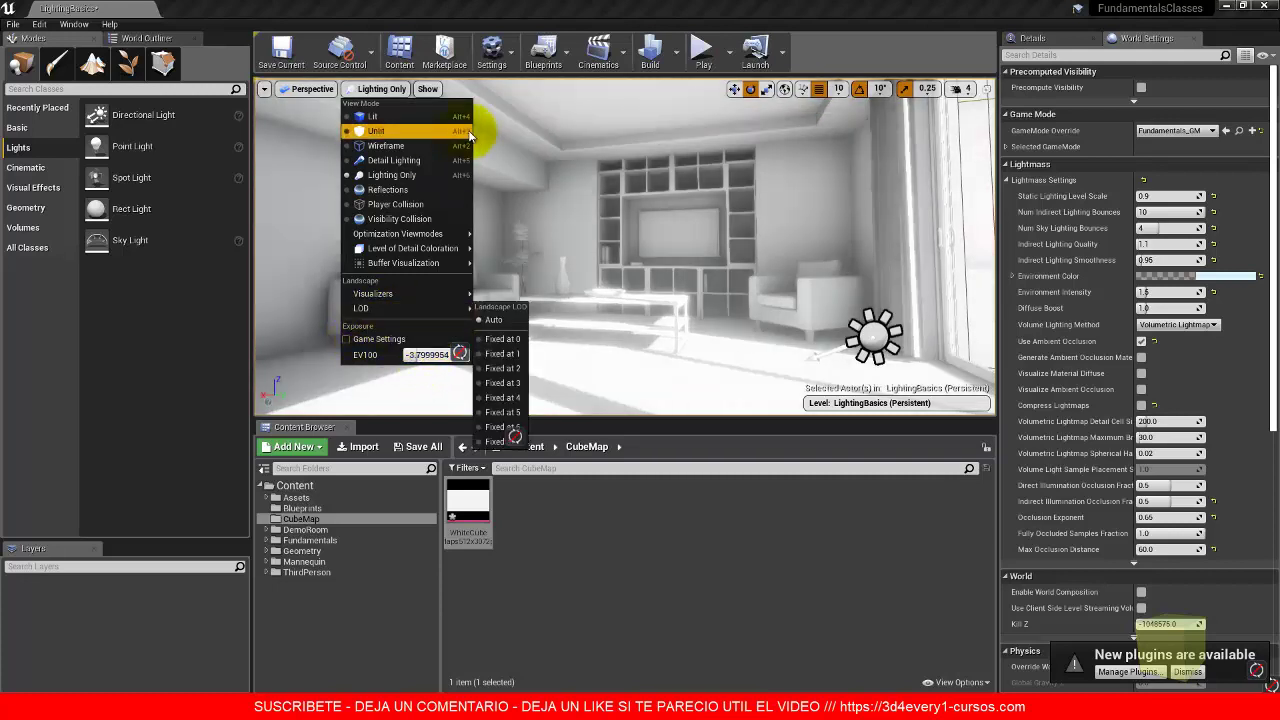
pyautogui.click(638, 243)
# Step: Examine the brightened baked lighting and ambient occlusion on the sofa, shelving, walls and floor against the Lightmass settings
pyautogui.moveTo(547, 305); pyautogui.dragTo(411, 286, button='right')
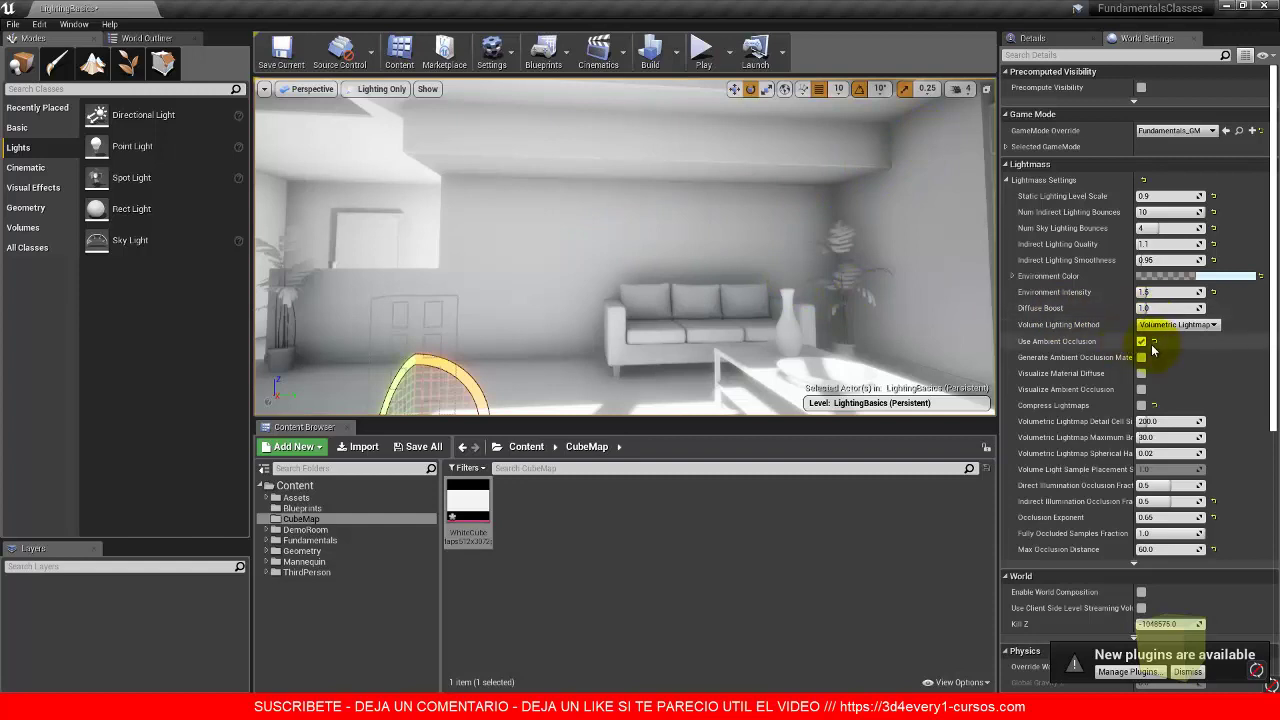
pyautogui.moveTo(600, 246); pyautogui.dragTo(731, 264, button='right')
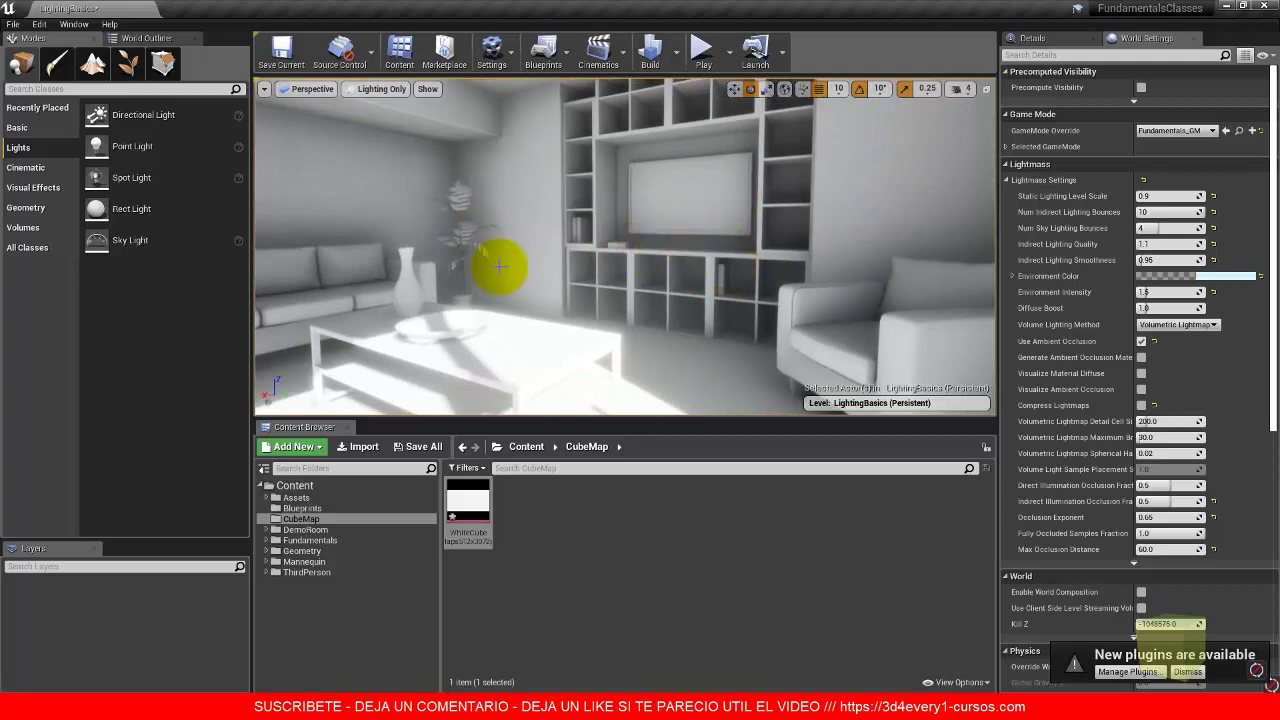
pyautogui.moveTo(546, 257); pyautogui.dragTo(420, 280, button='right')
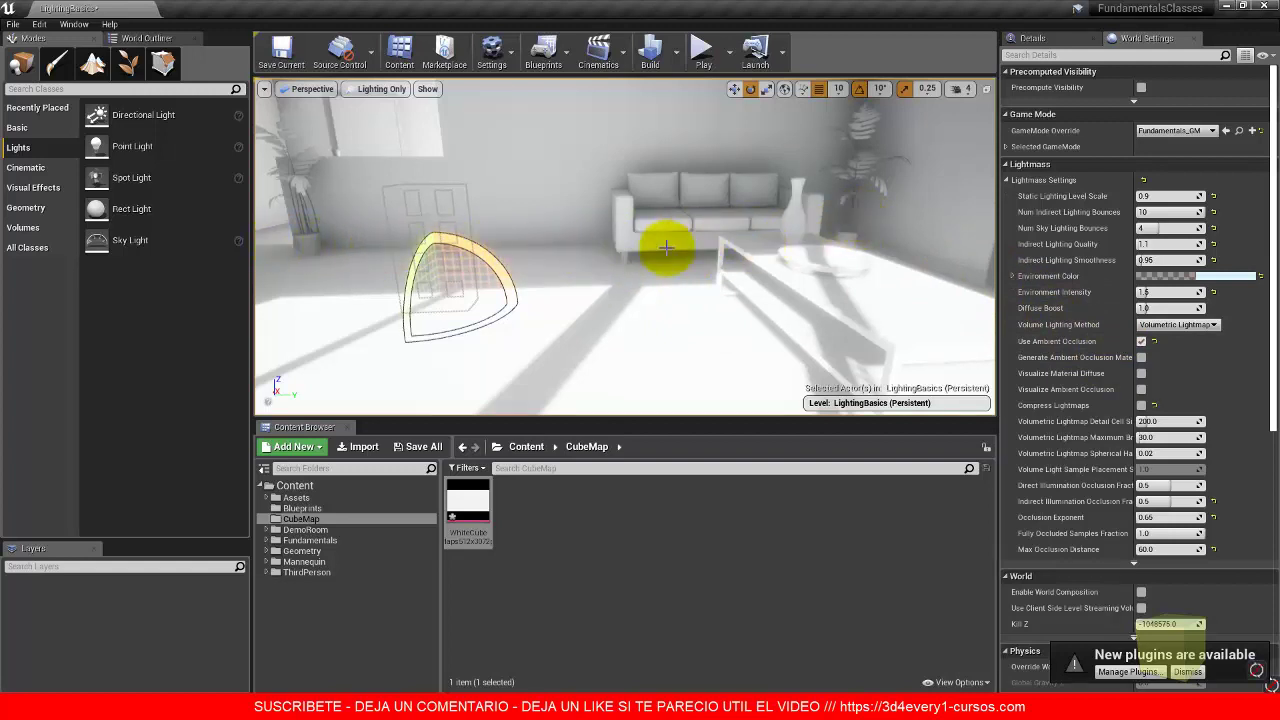
pyautogui.moveTo(787, 237); pyautogui.dragTo(634, 293, button='right')
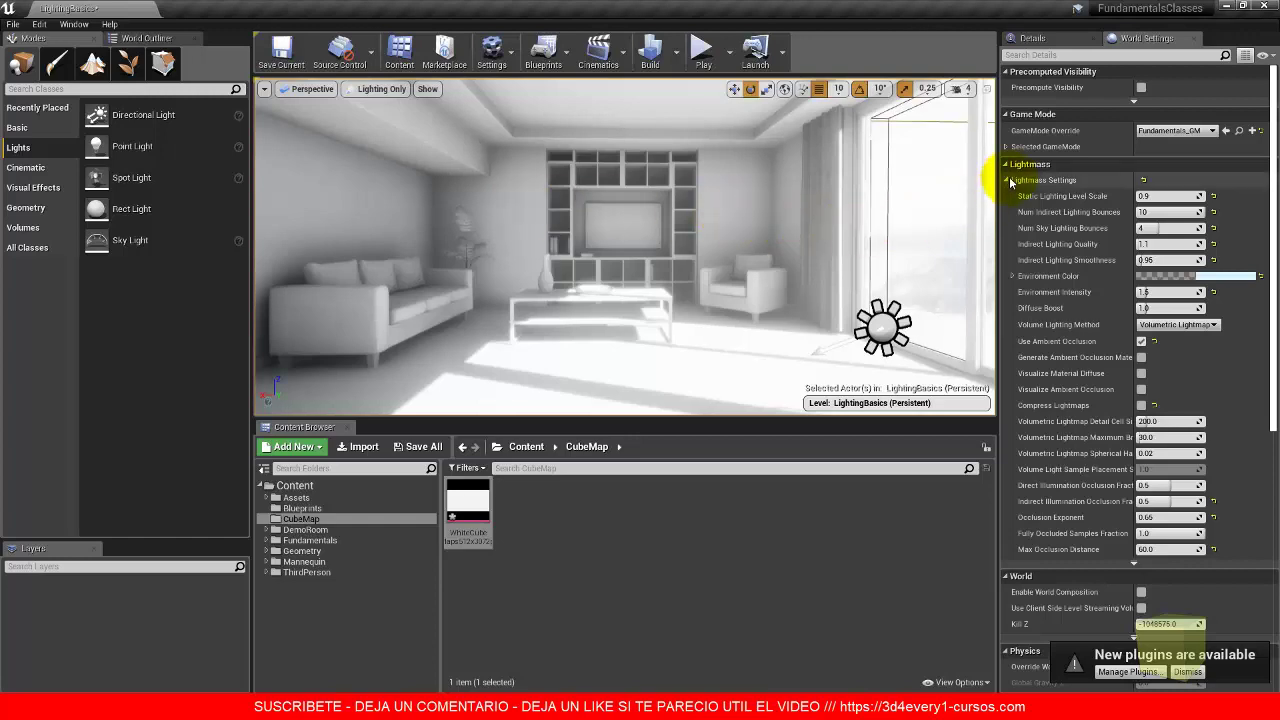
pyautogui.moveTo(1121, 210)
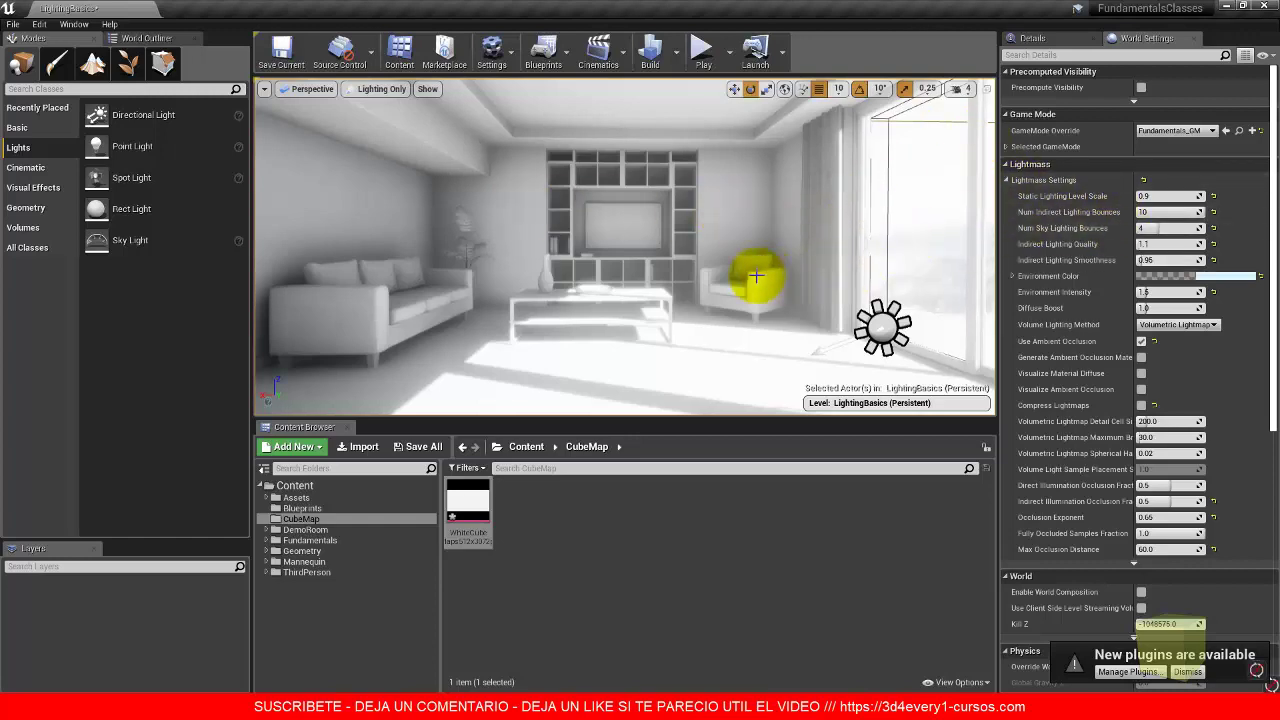
pyautogui.moveTo(757, 277)
pyautogui.mouseDown()
pyautogui.moveTo(863, 277)
pyautogui.moveTo(751, 277)
pyautogui.mouseUp()
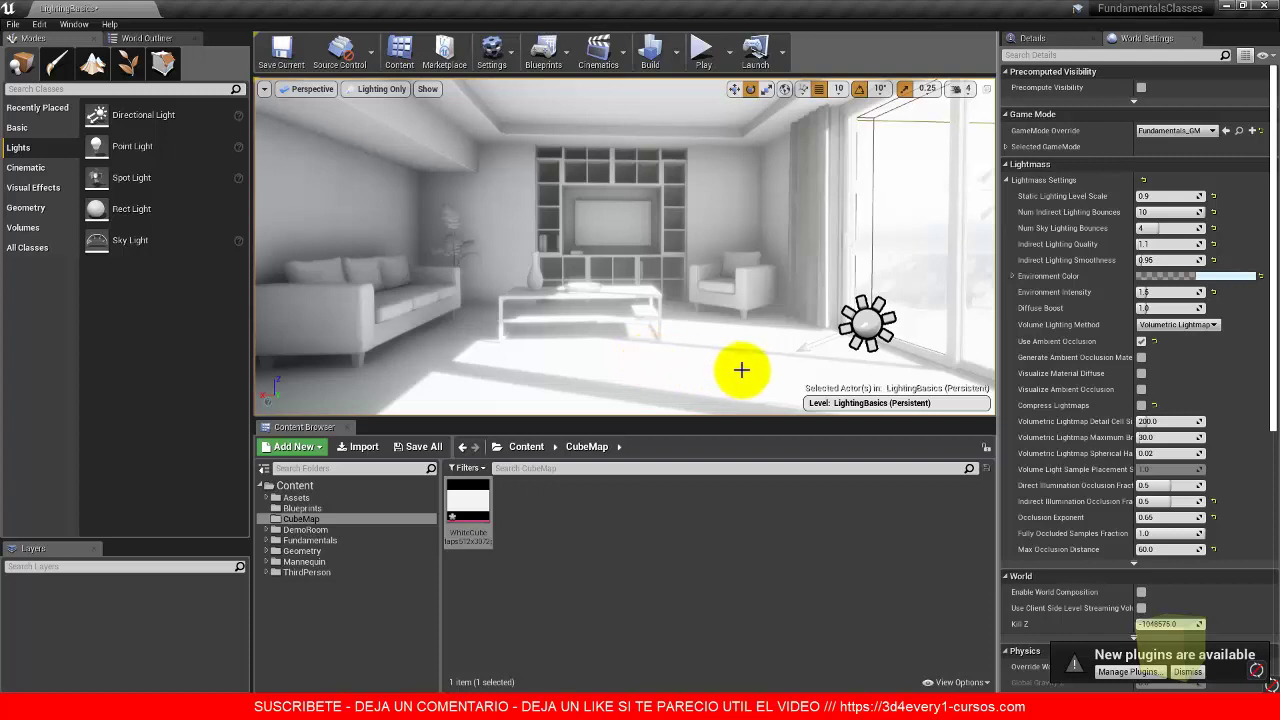
# Step: Set the viewport's EV100 back to 1 and re-enable the Game Settings exposure
pyautogui.click(381, 88)
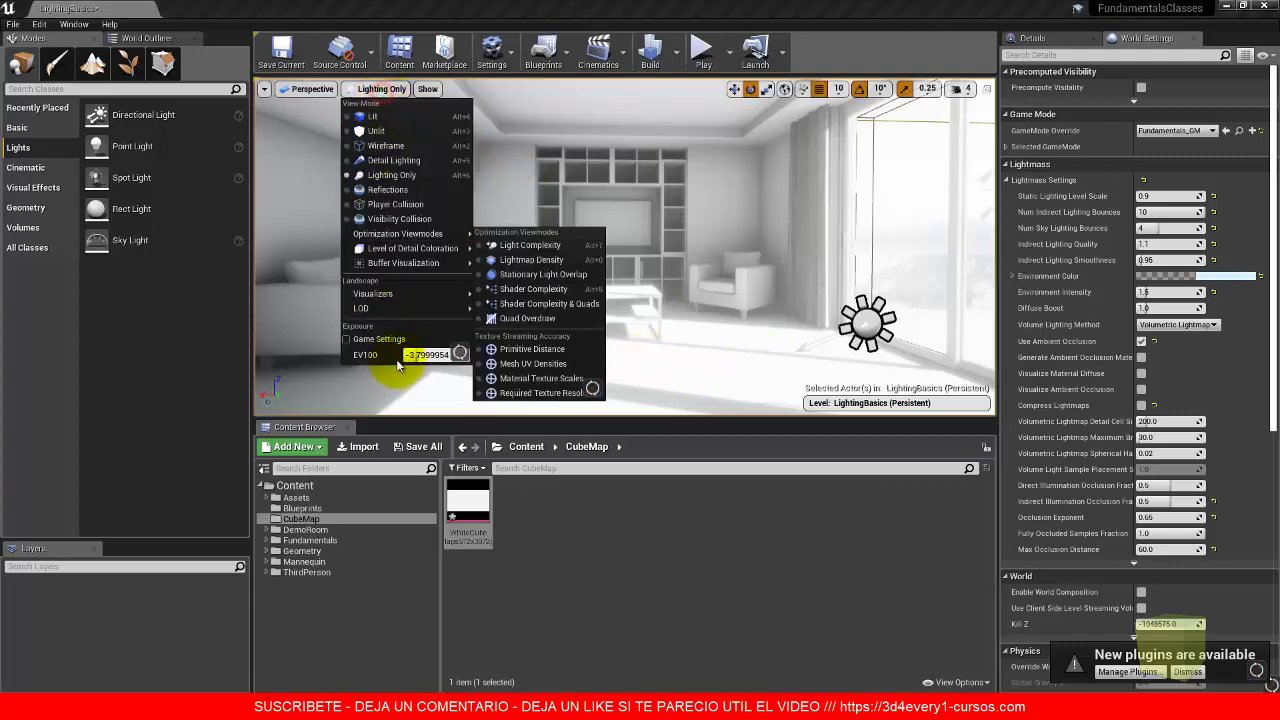
pyautogui.click(428, 356)
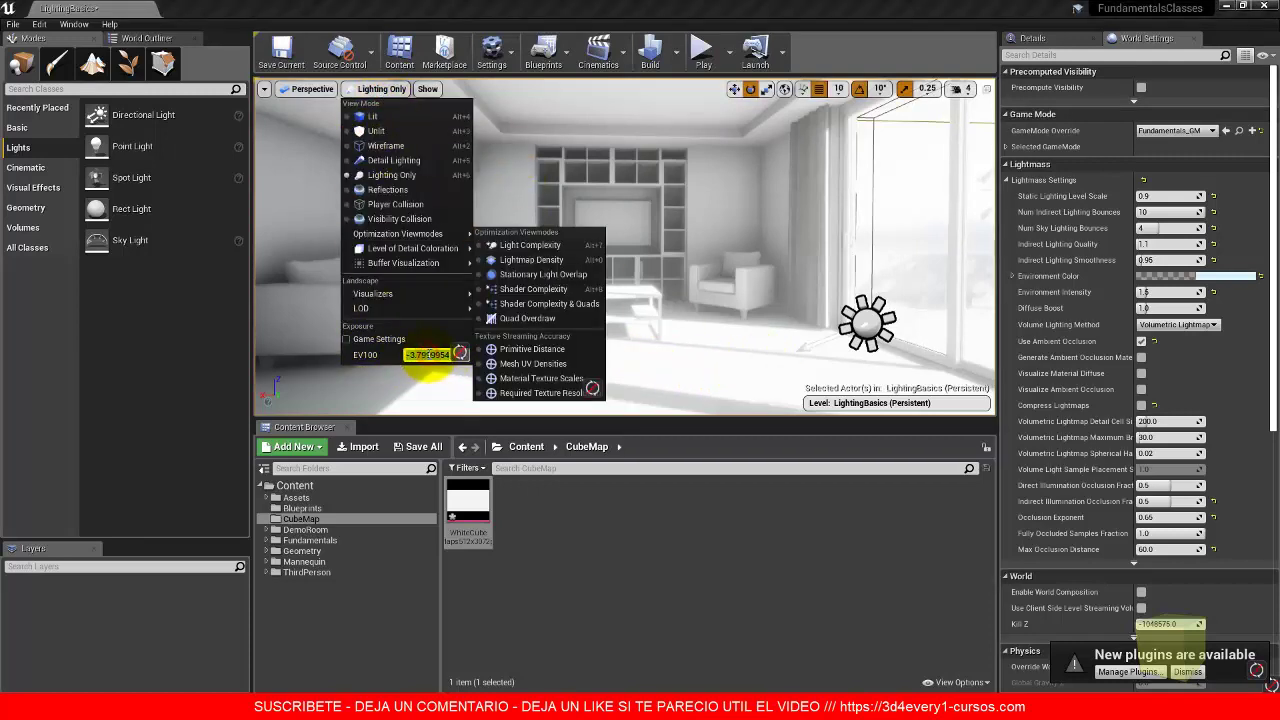
pyautogui.write('1')
pyautogui.press('Return')
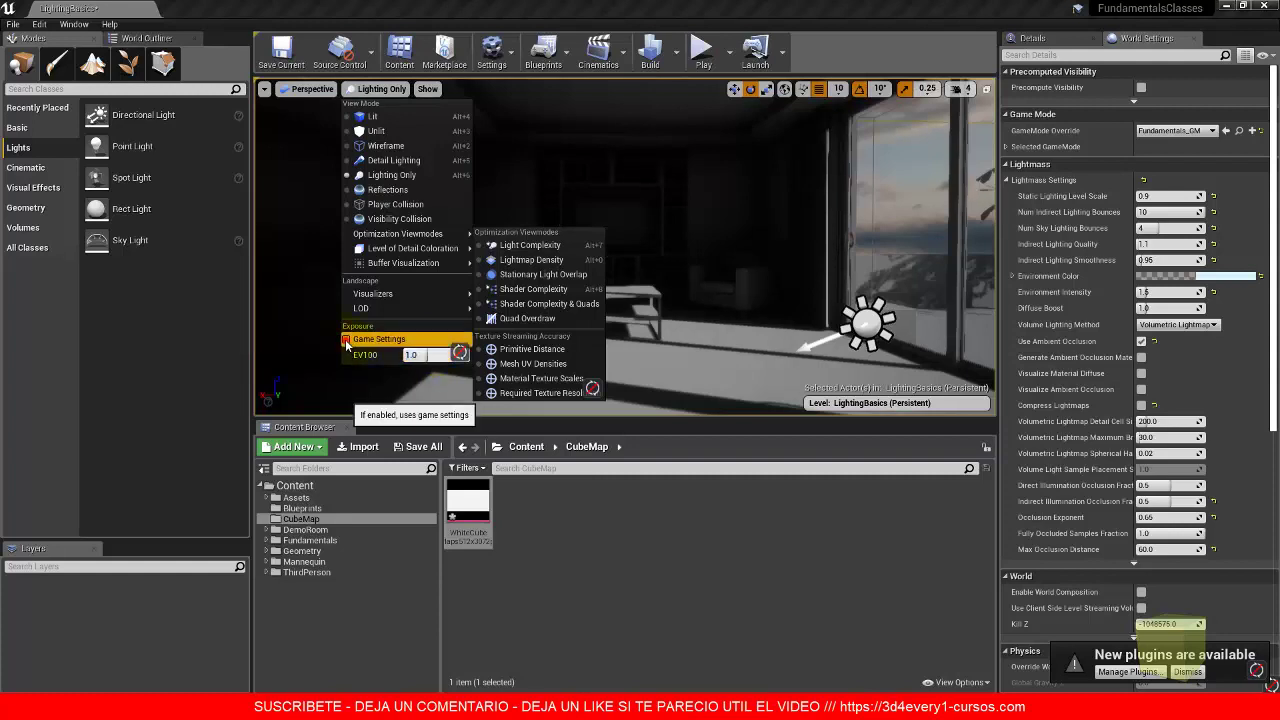
pyautogui.click(346, 339)
pyautogui.click(762, 255)
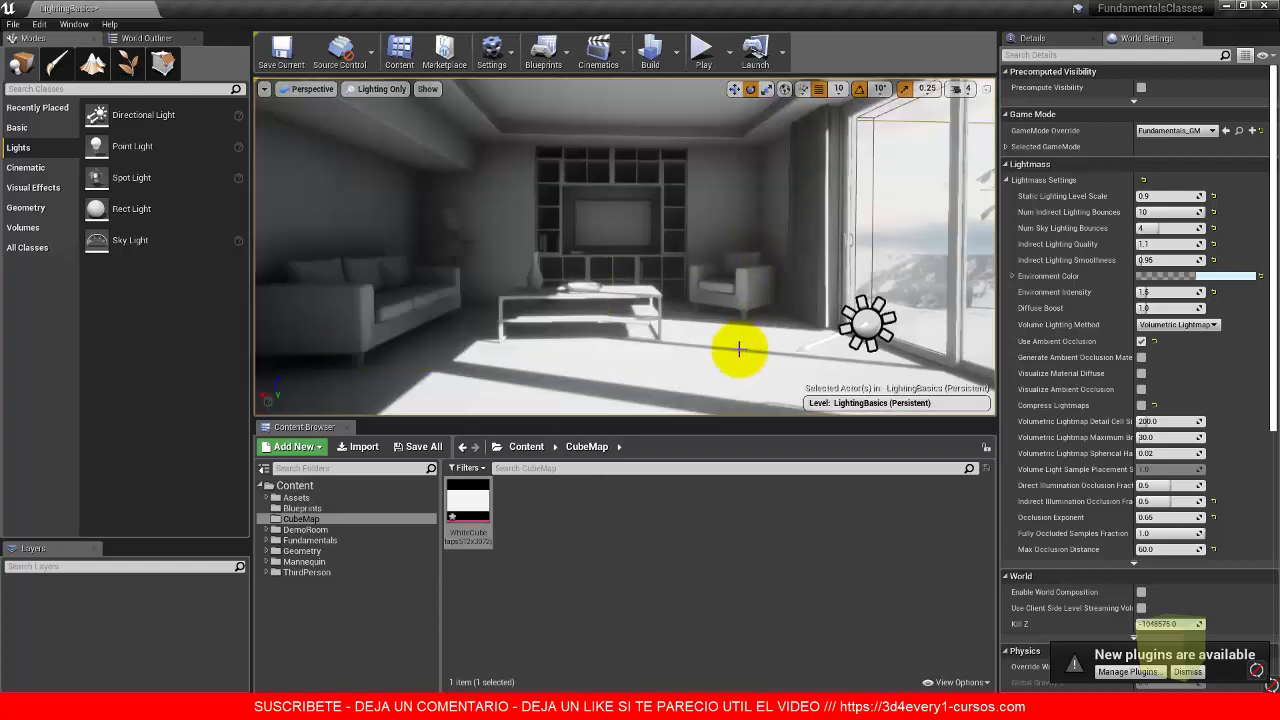